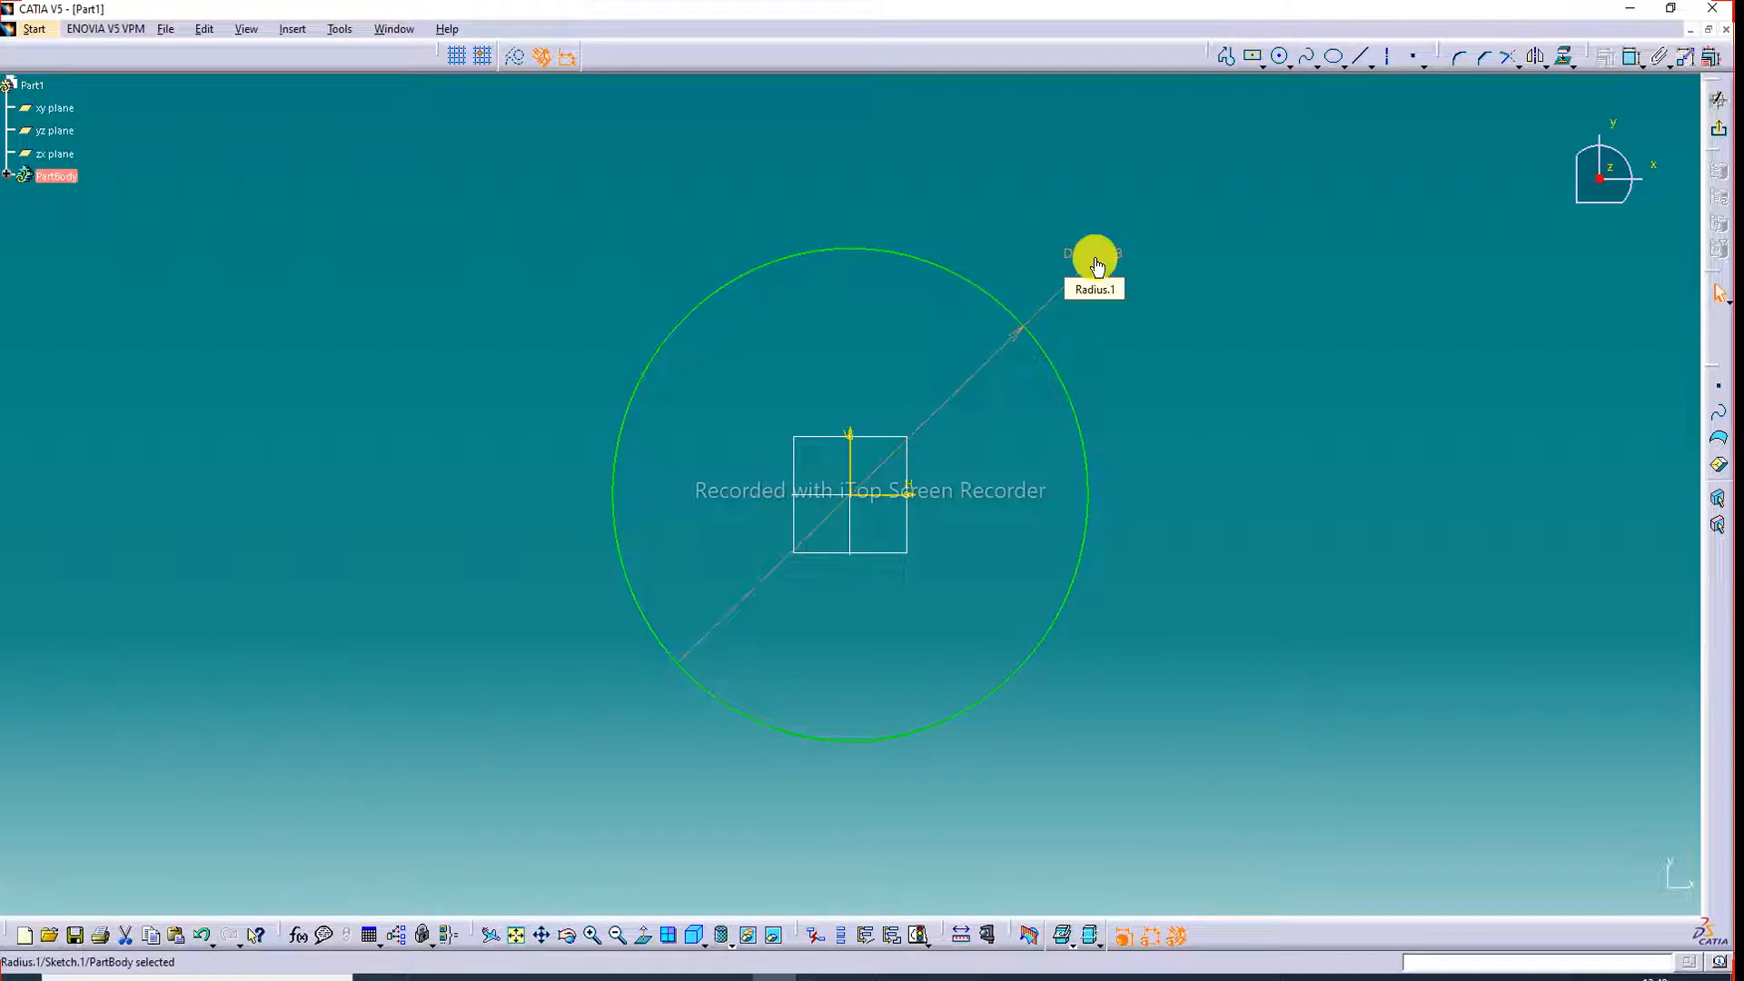
Set the sketched circle's diameter to 100 mm and exit the sketch.
type("100")
key("Return")
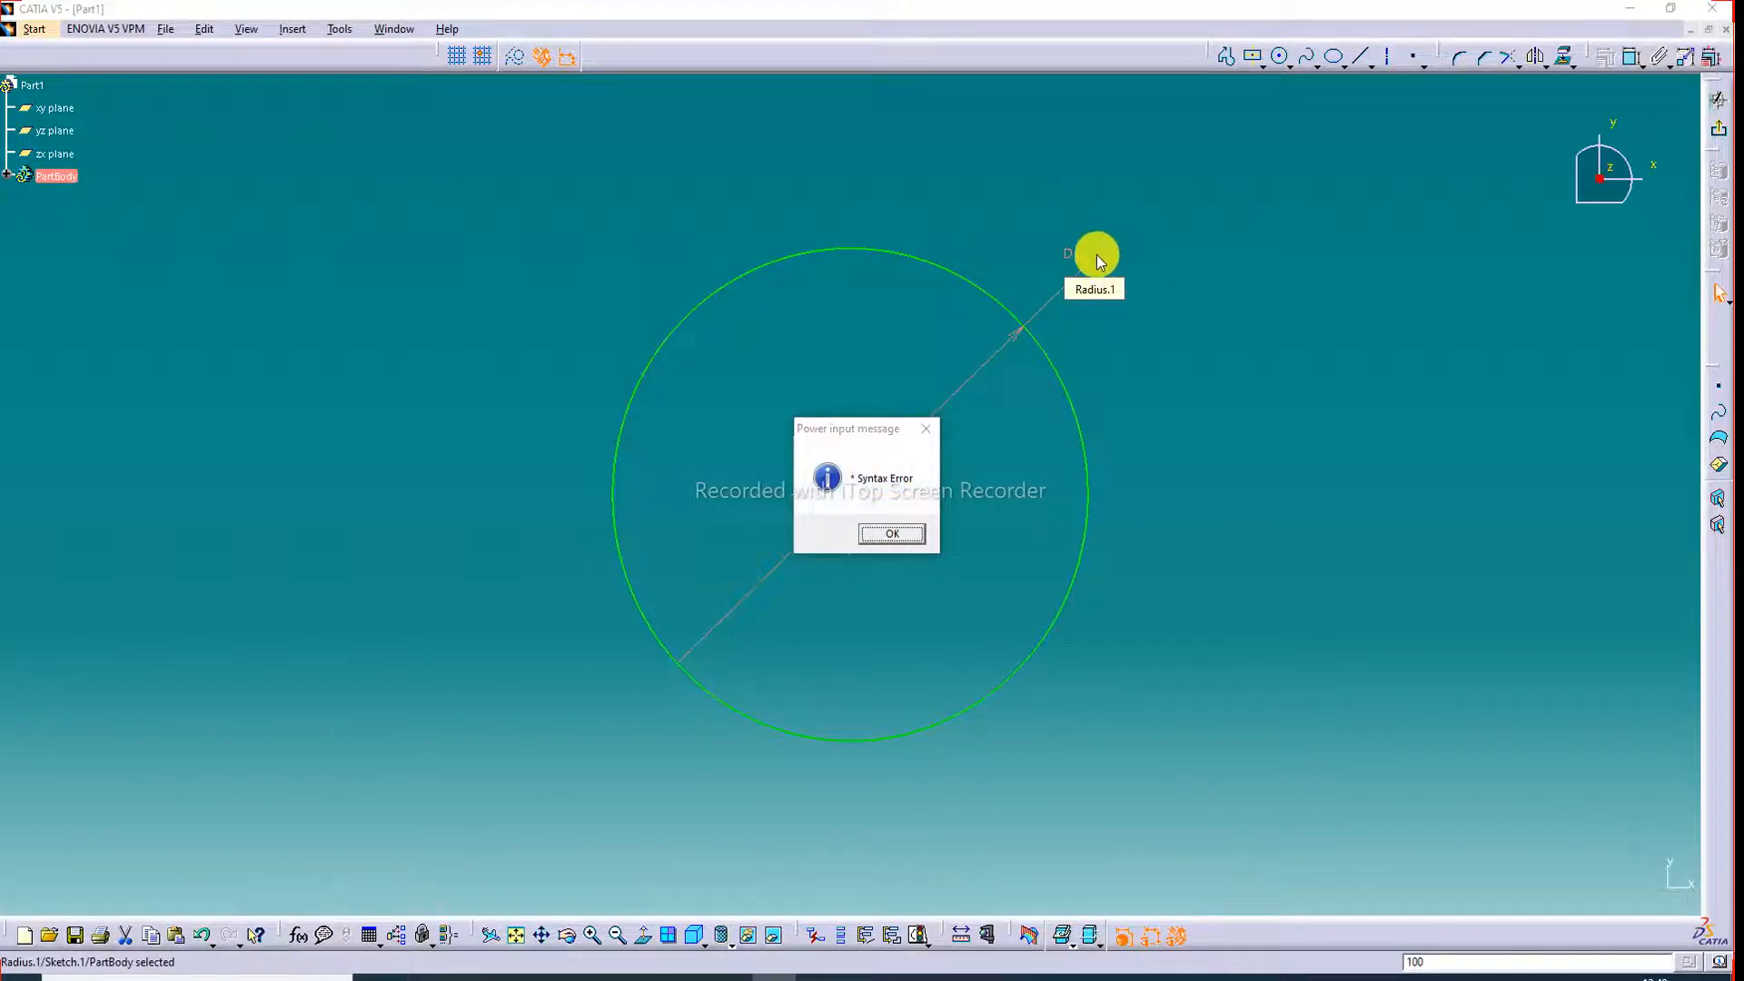
left_click(890, 533)
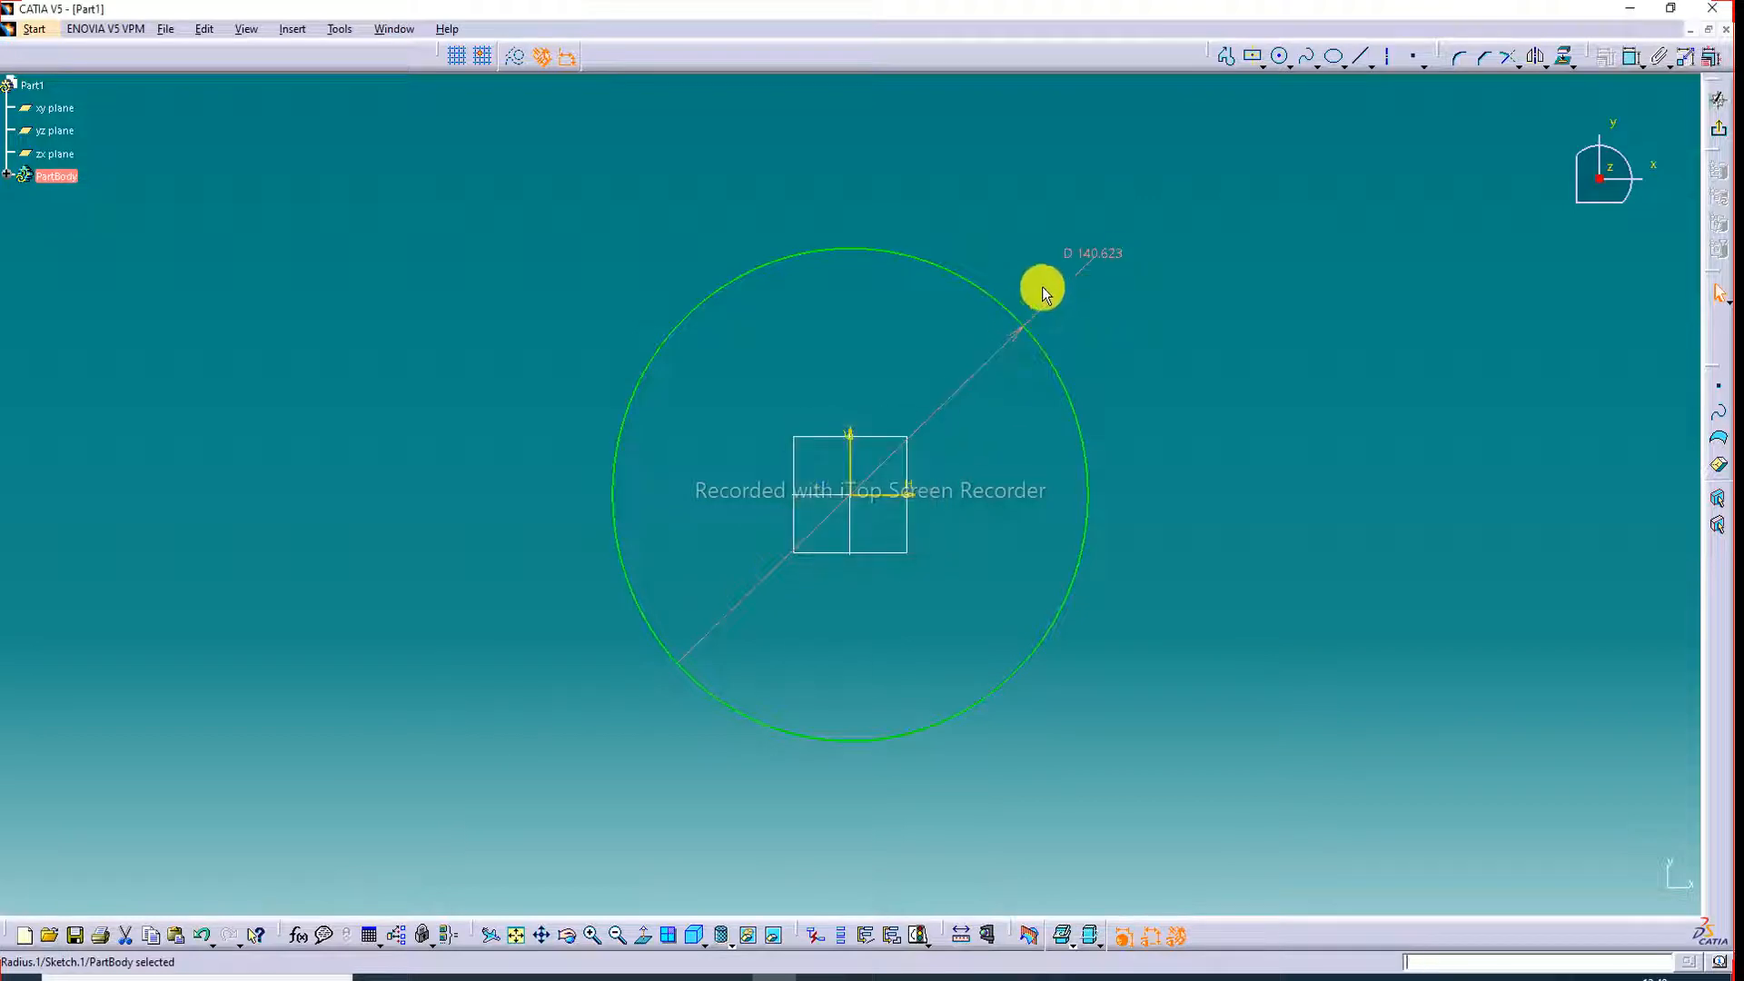
double_click(1097, 262)
type("100")
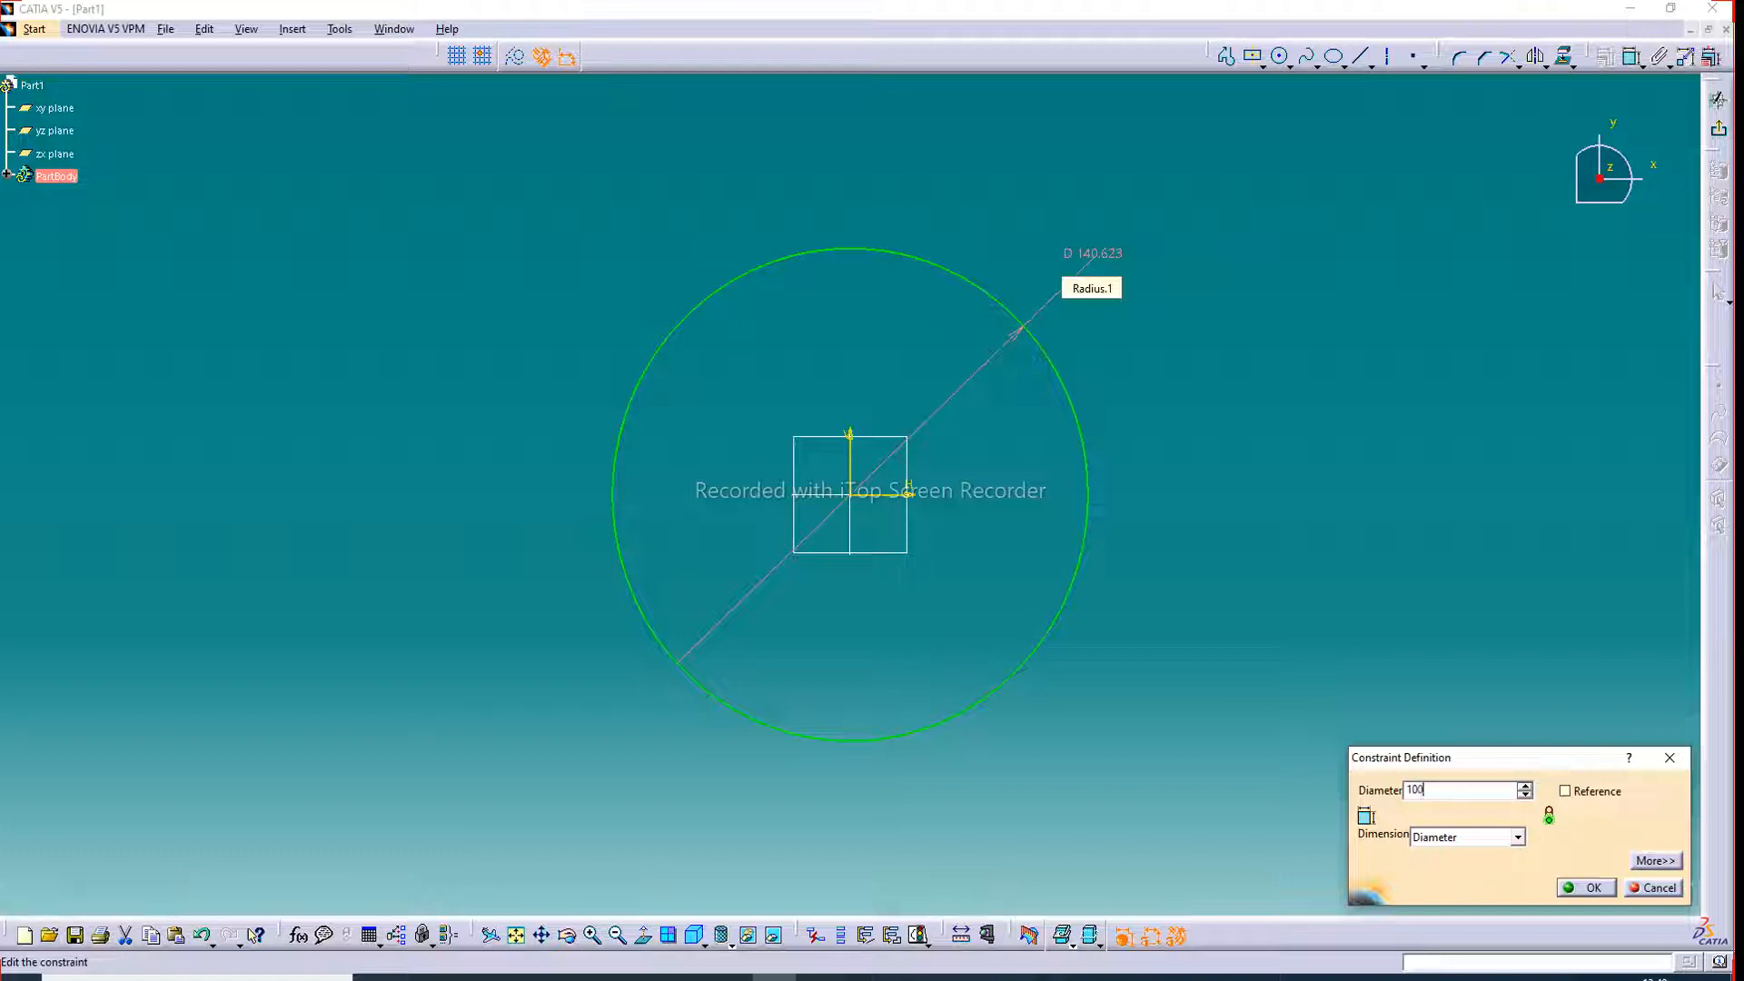
key("Return")
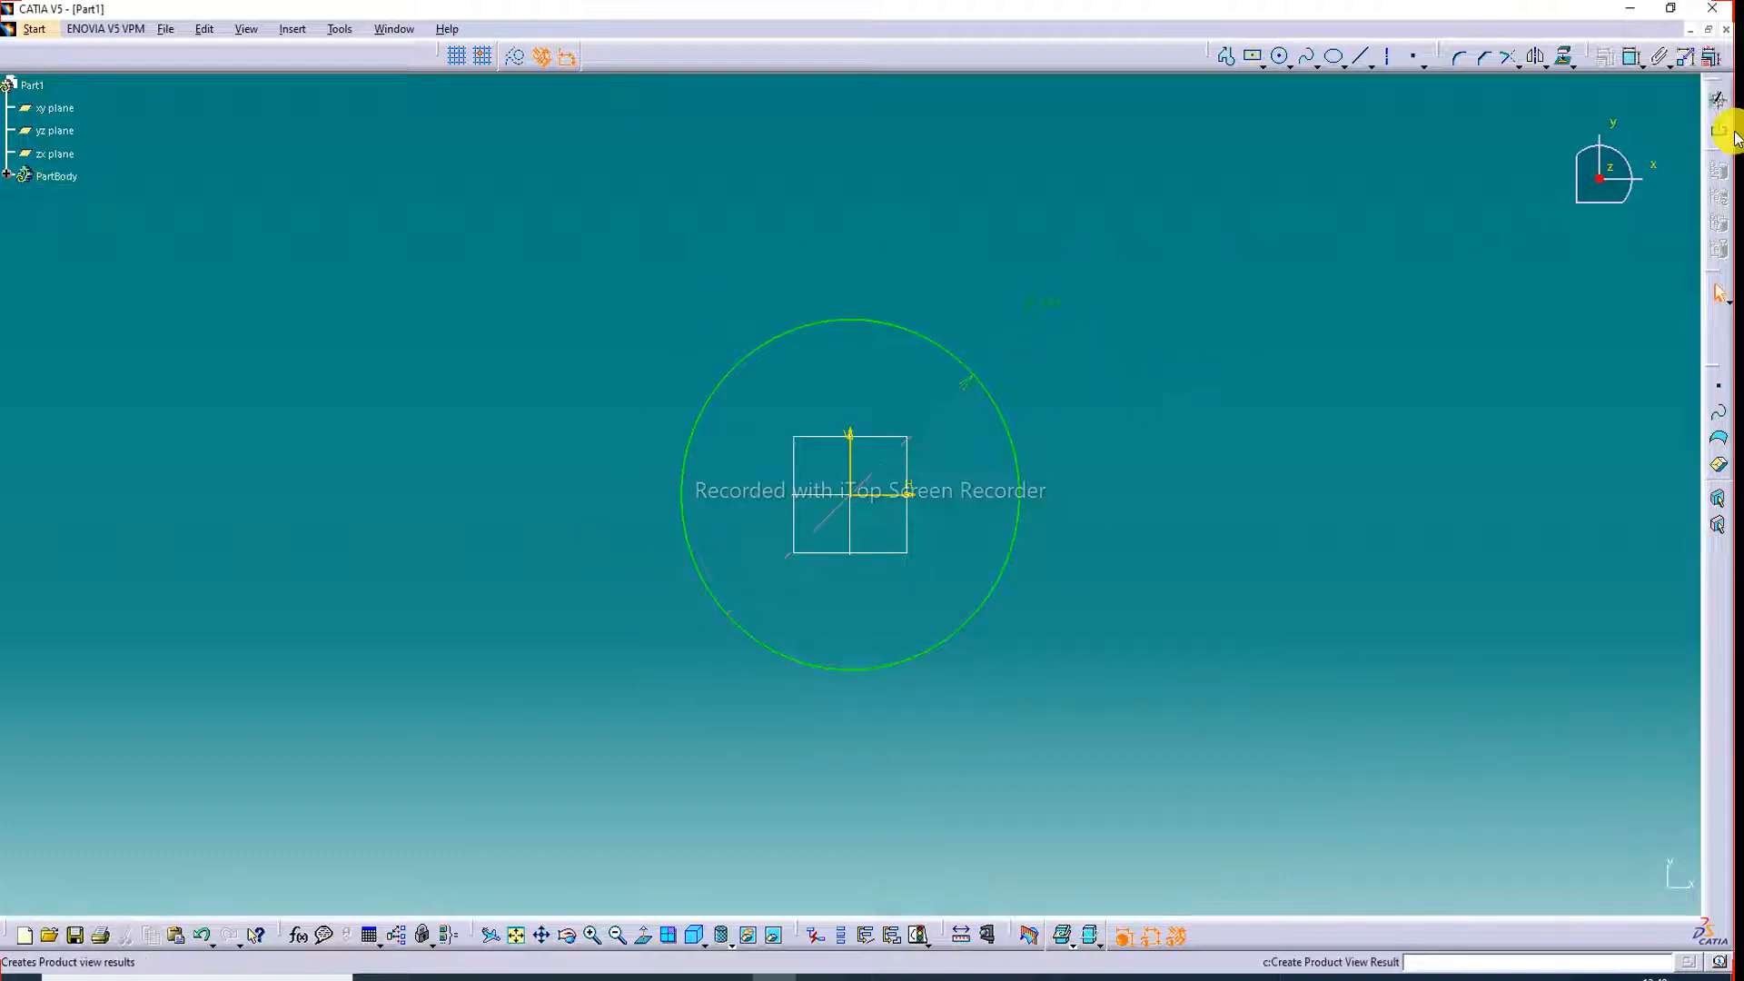
left_click(1719, 98)
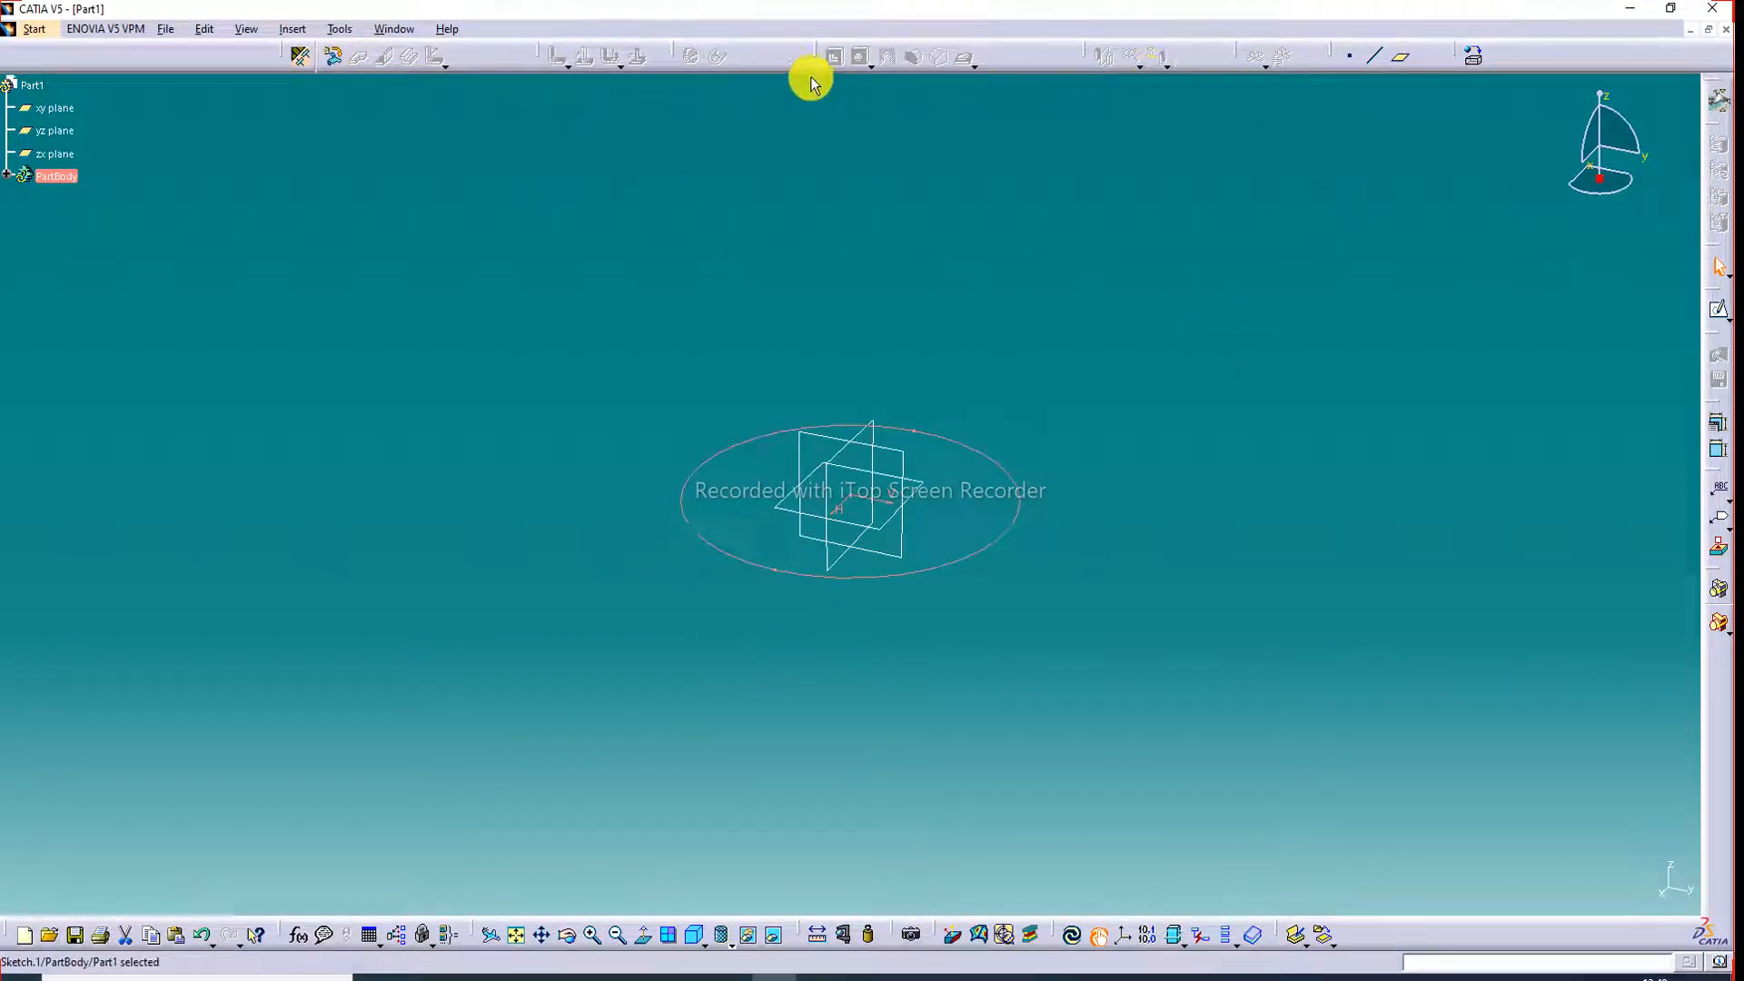
Define the sheet metal parameters with a 2 mm thickness and a 4 mm default bend radius.
left_click(392, 160)
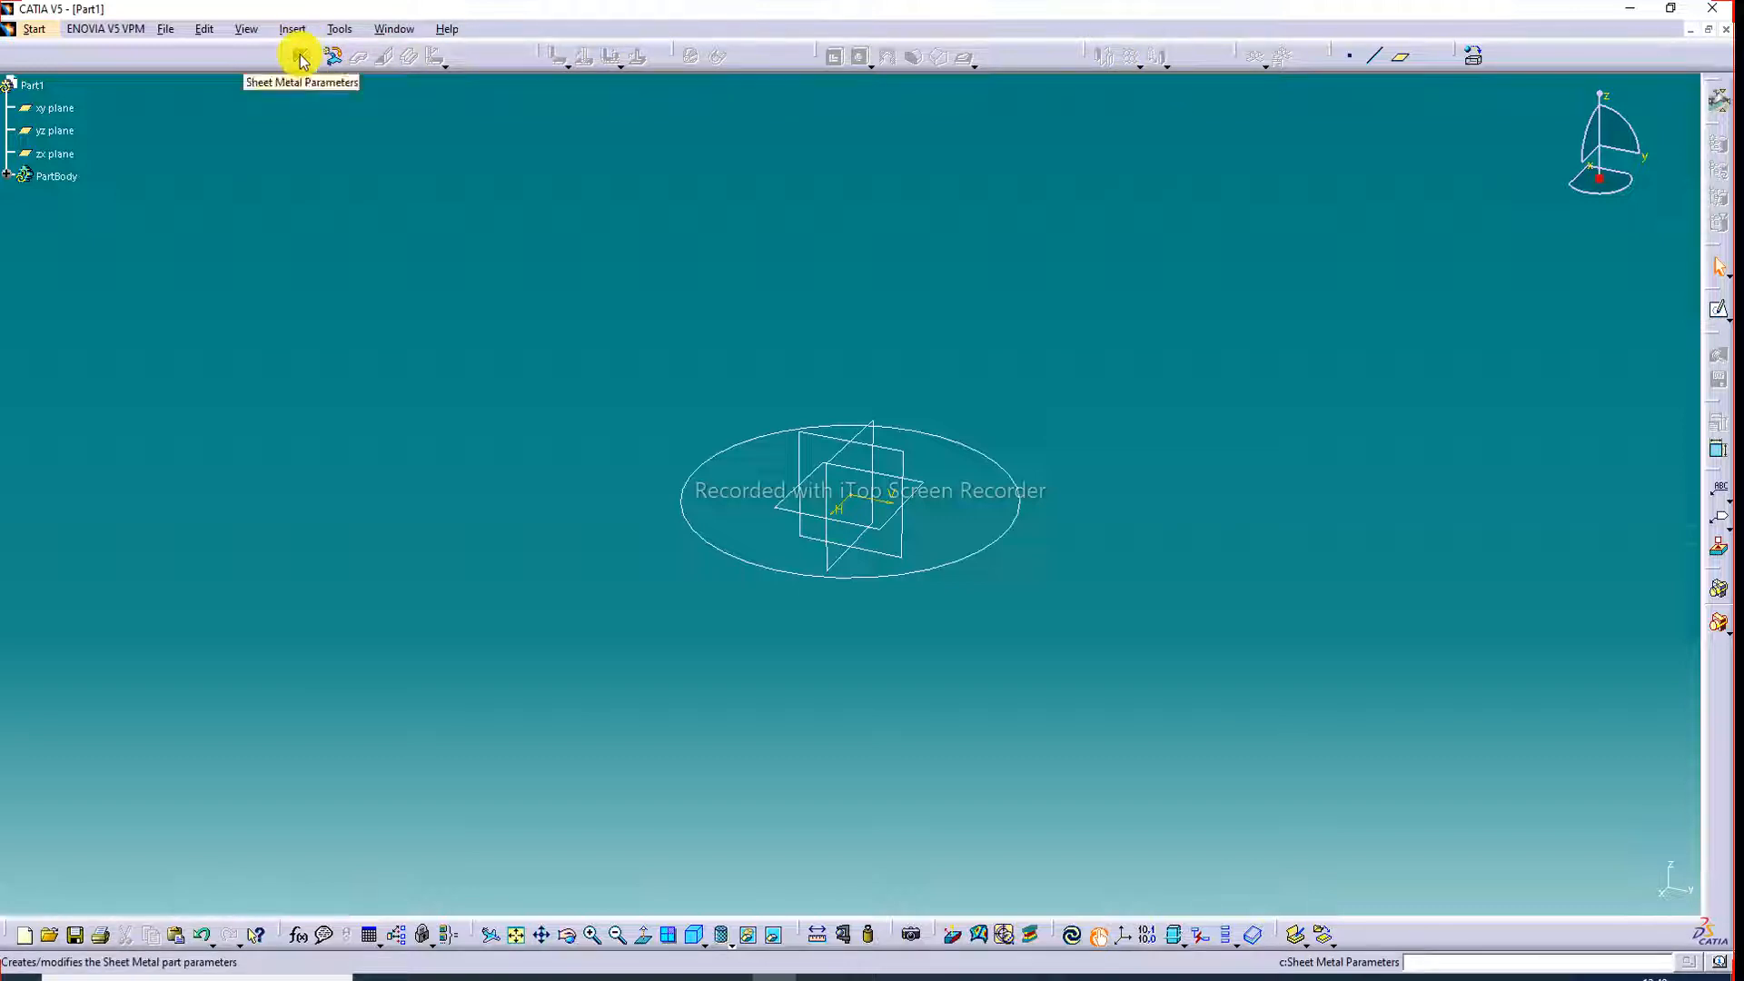
left_click(303, 61)
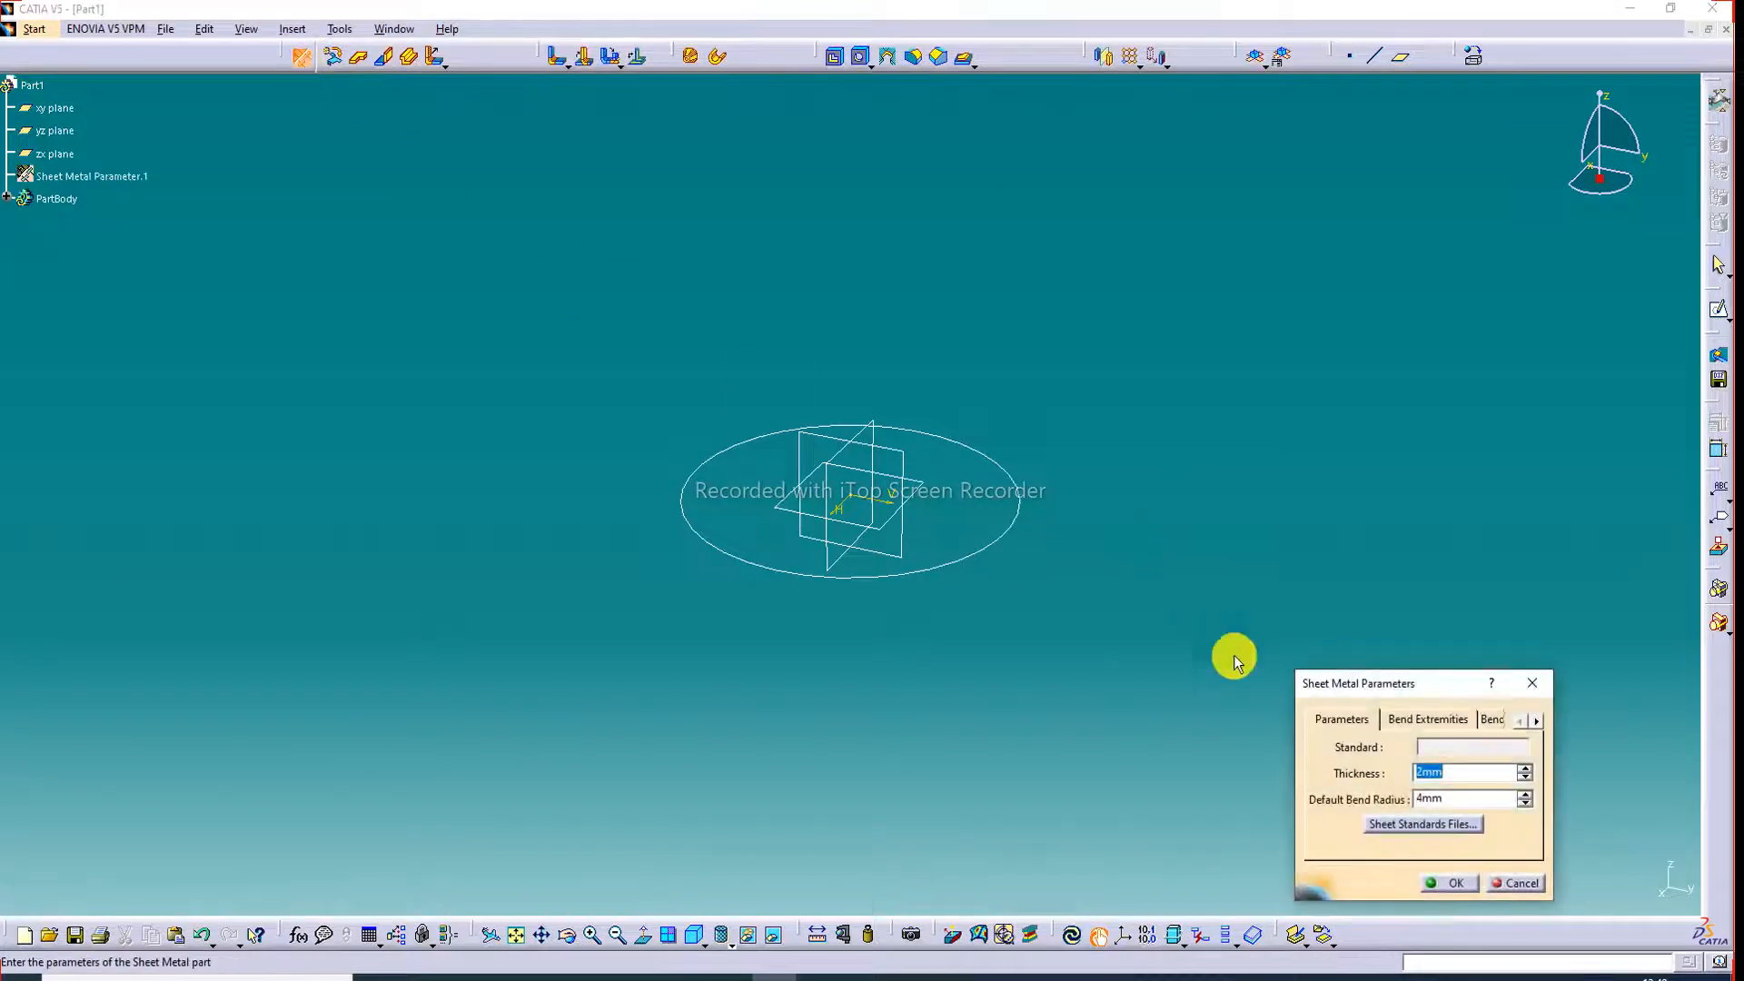
left_click(1453, 883)
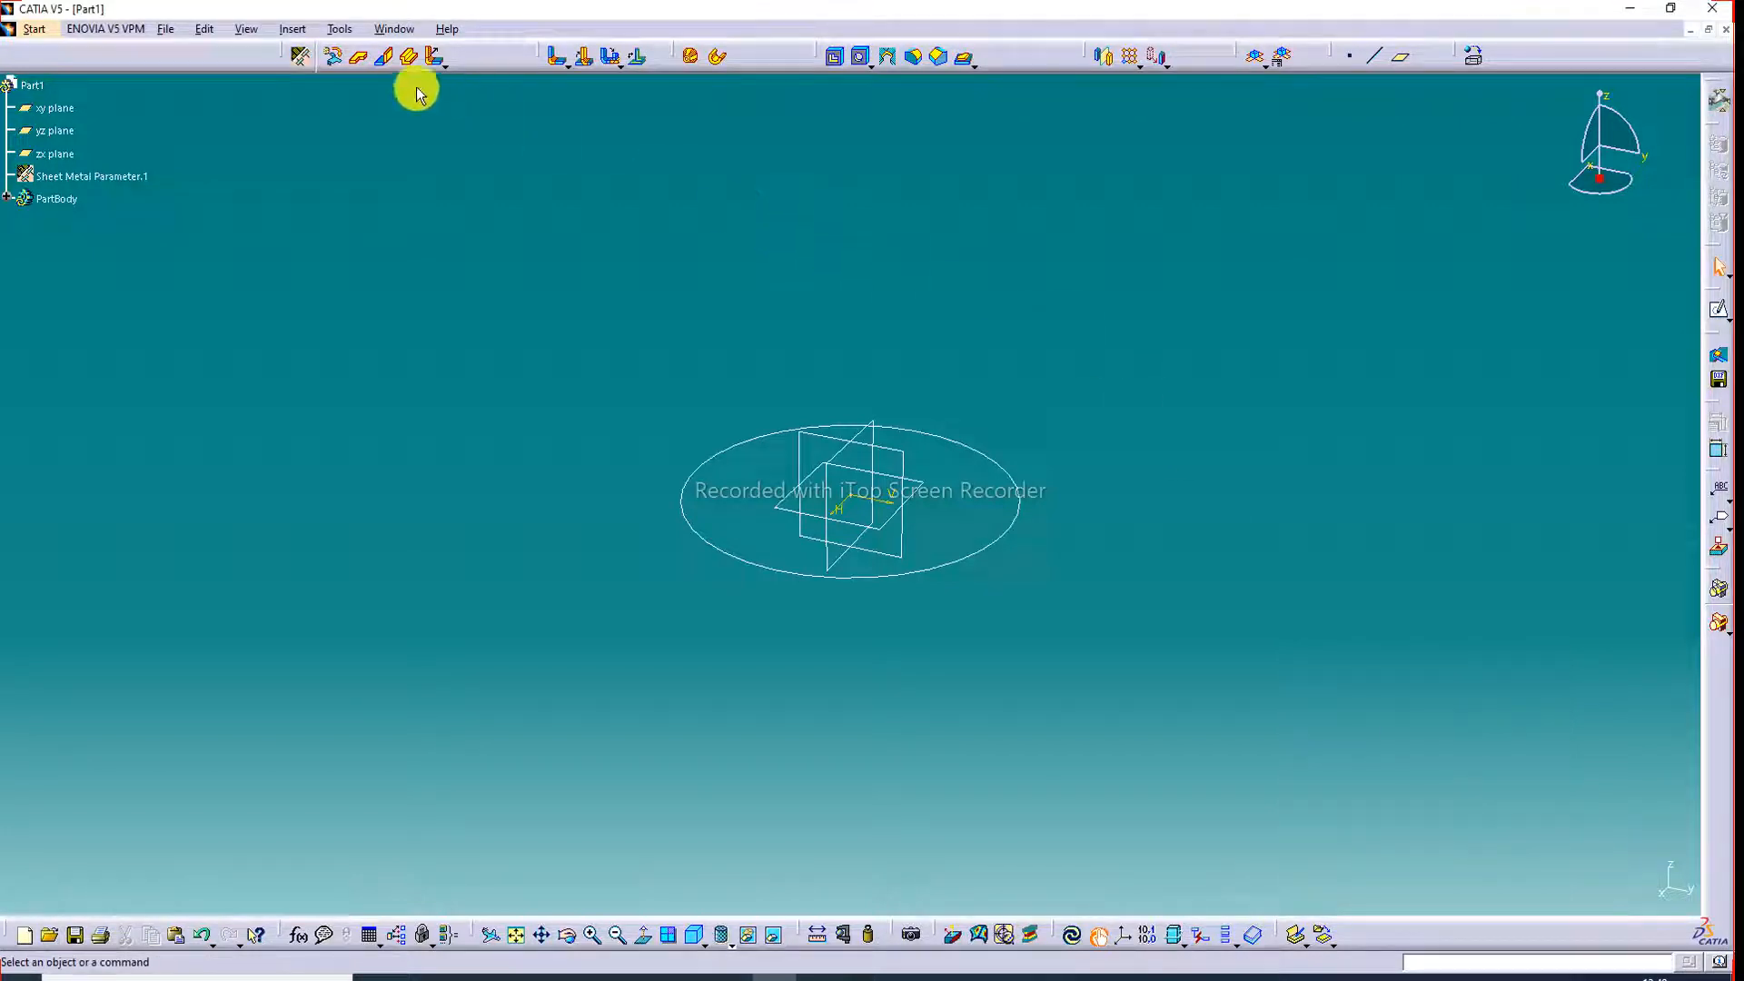
Start a Rolled Wall using the circle sketch as its profile.
left_click(716, 64)
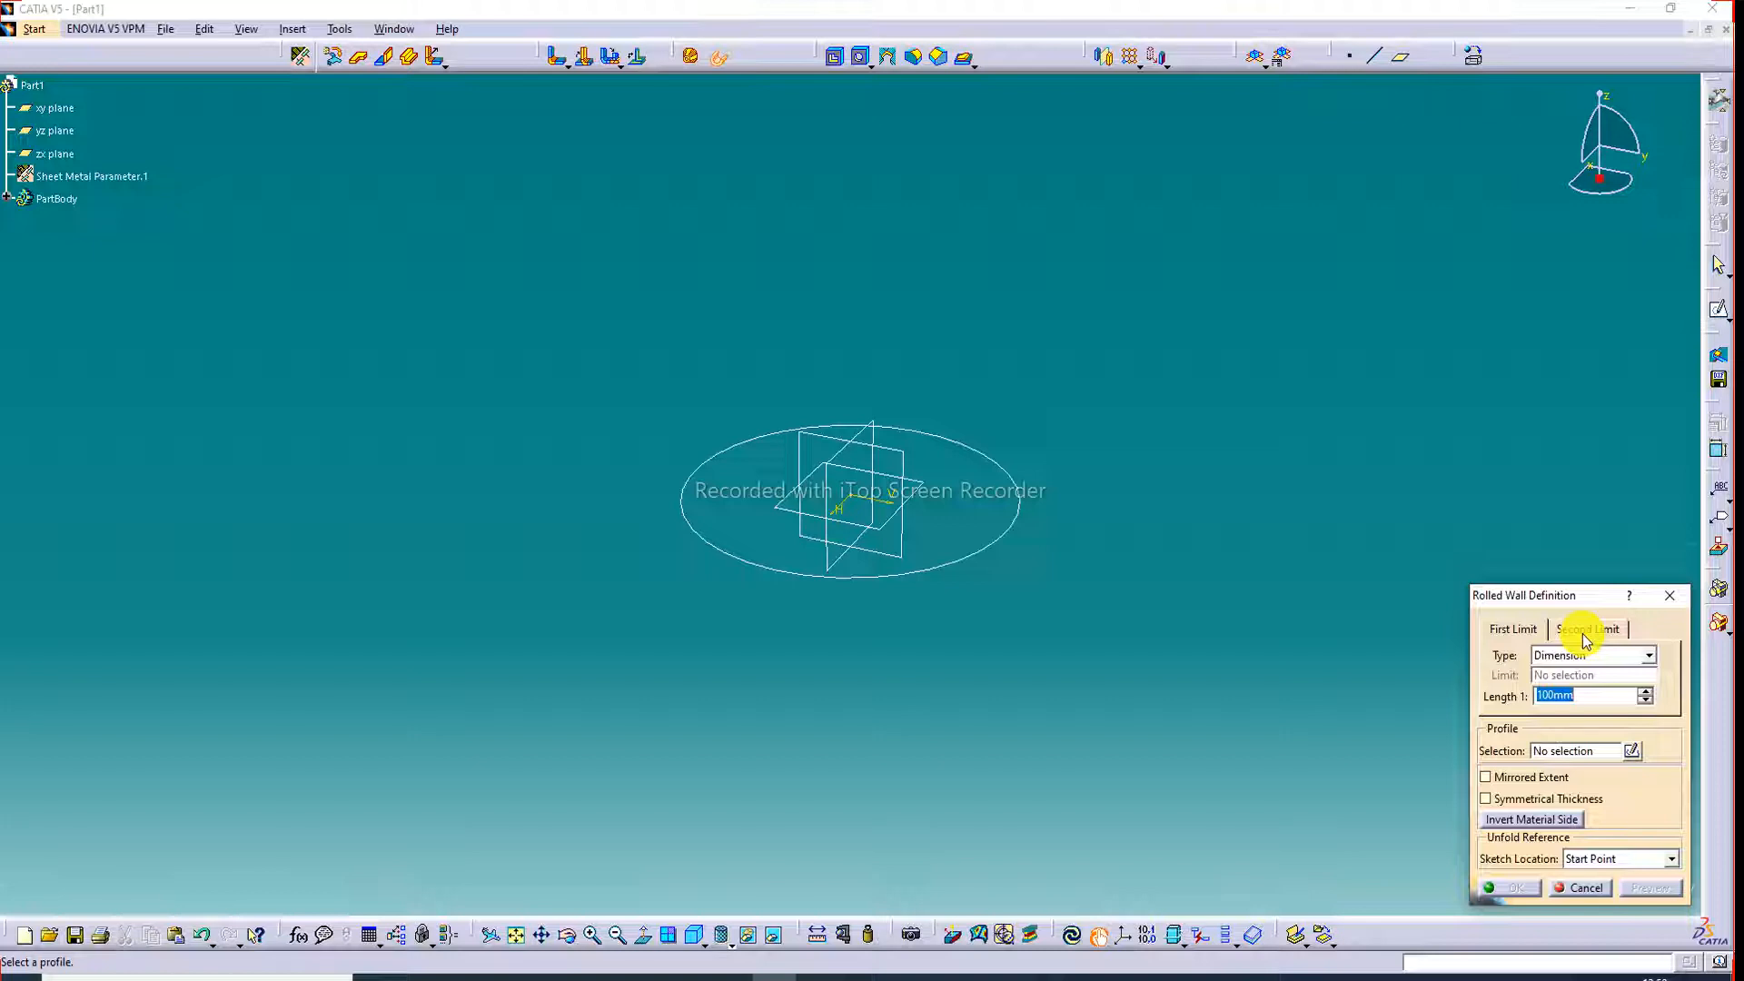
left_click(1564, 754)
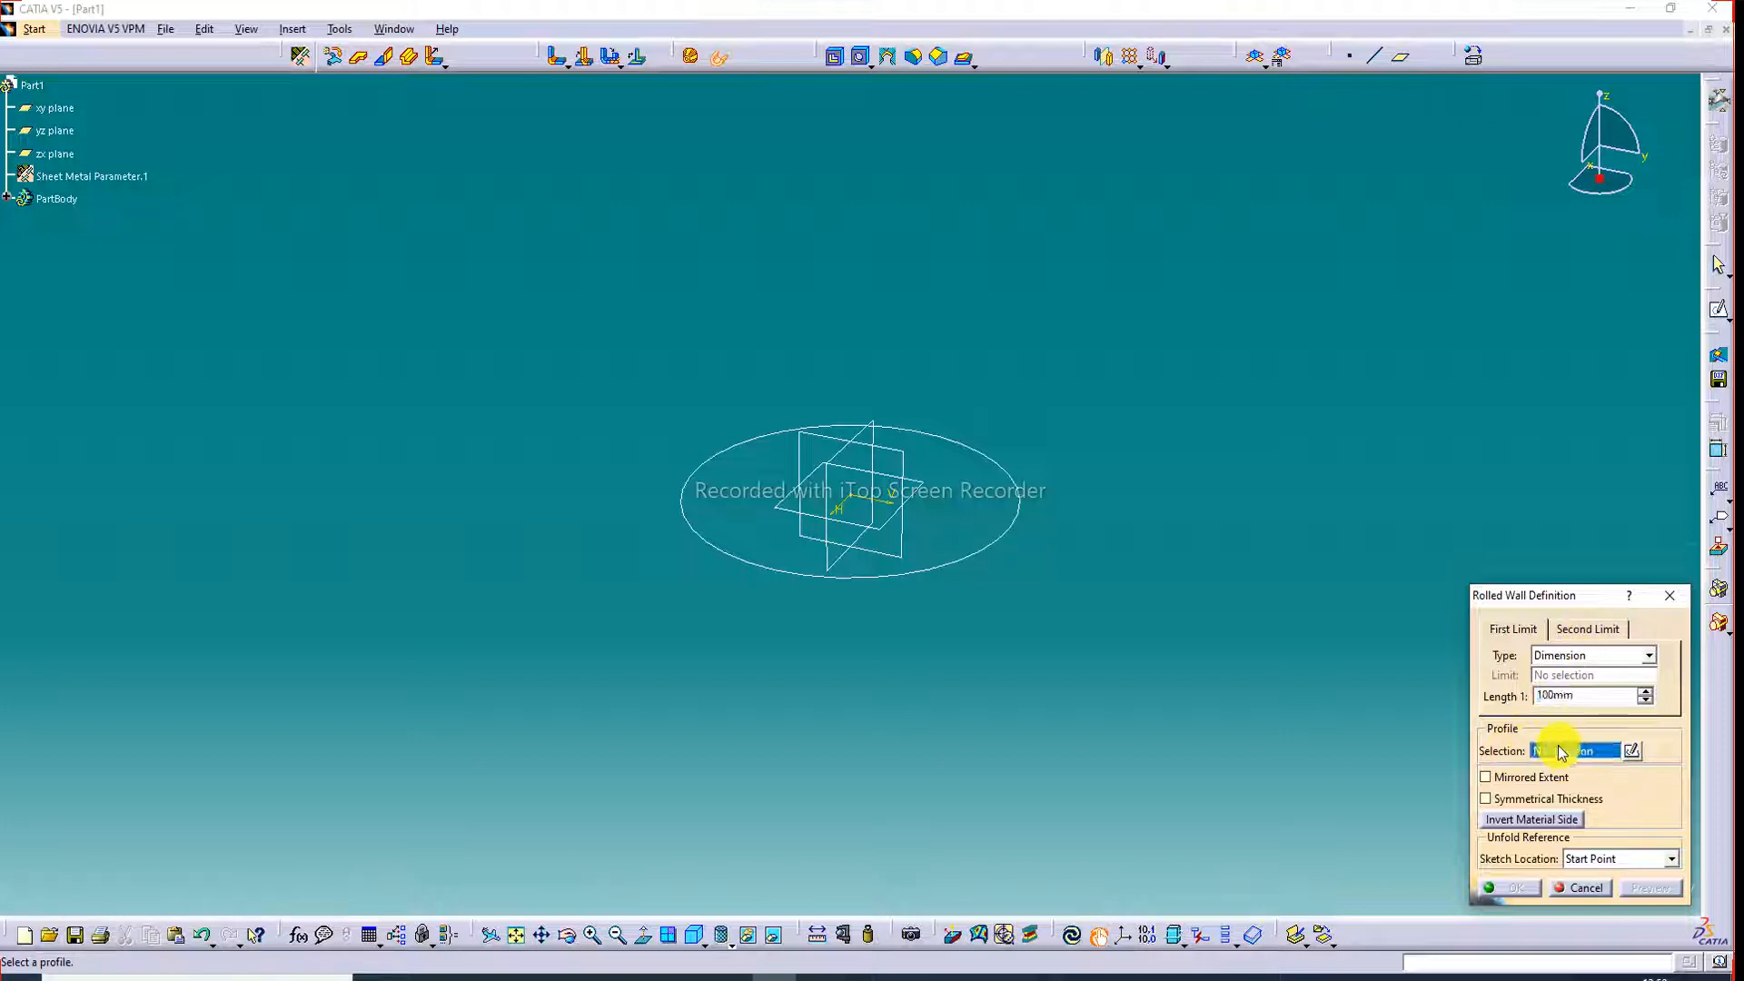
left_click(1010, 537)
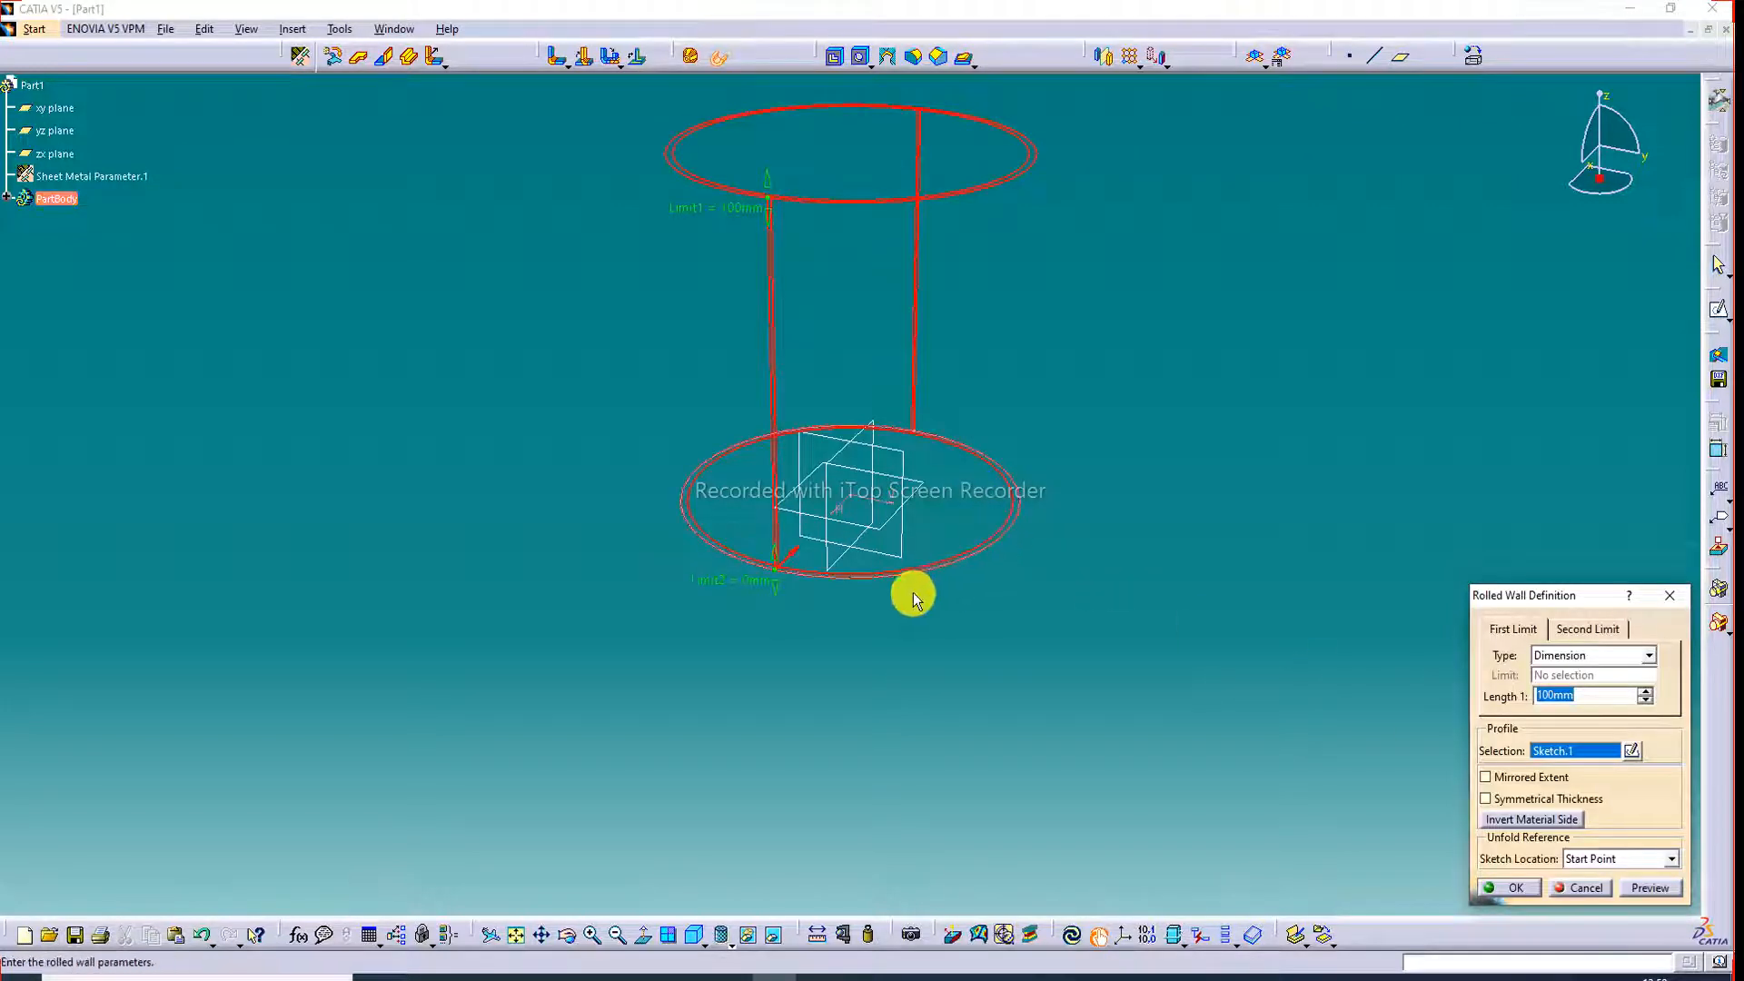
left_click(517, 939)
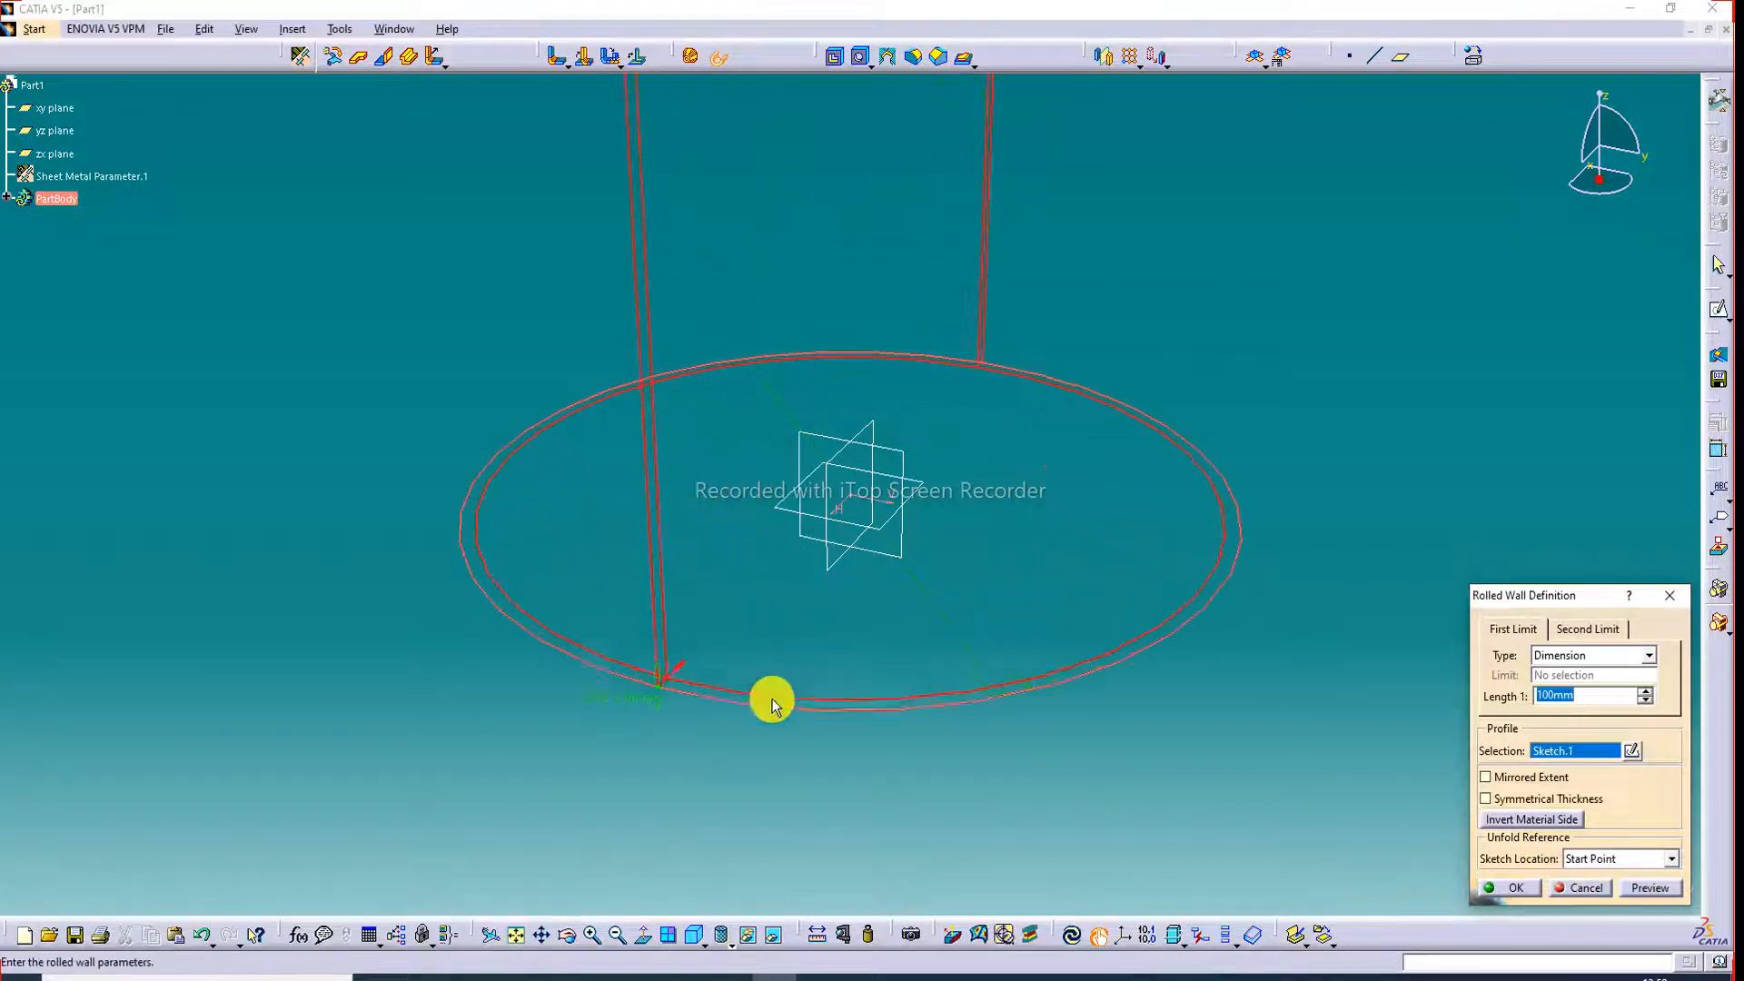
left_click(620, 938)
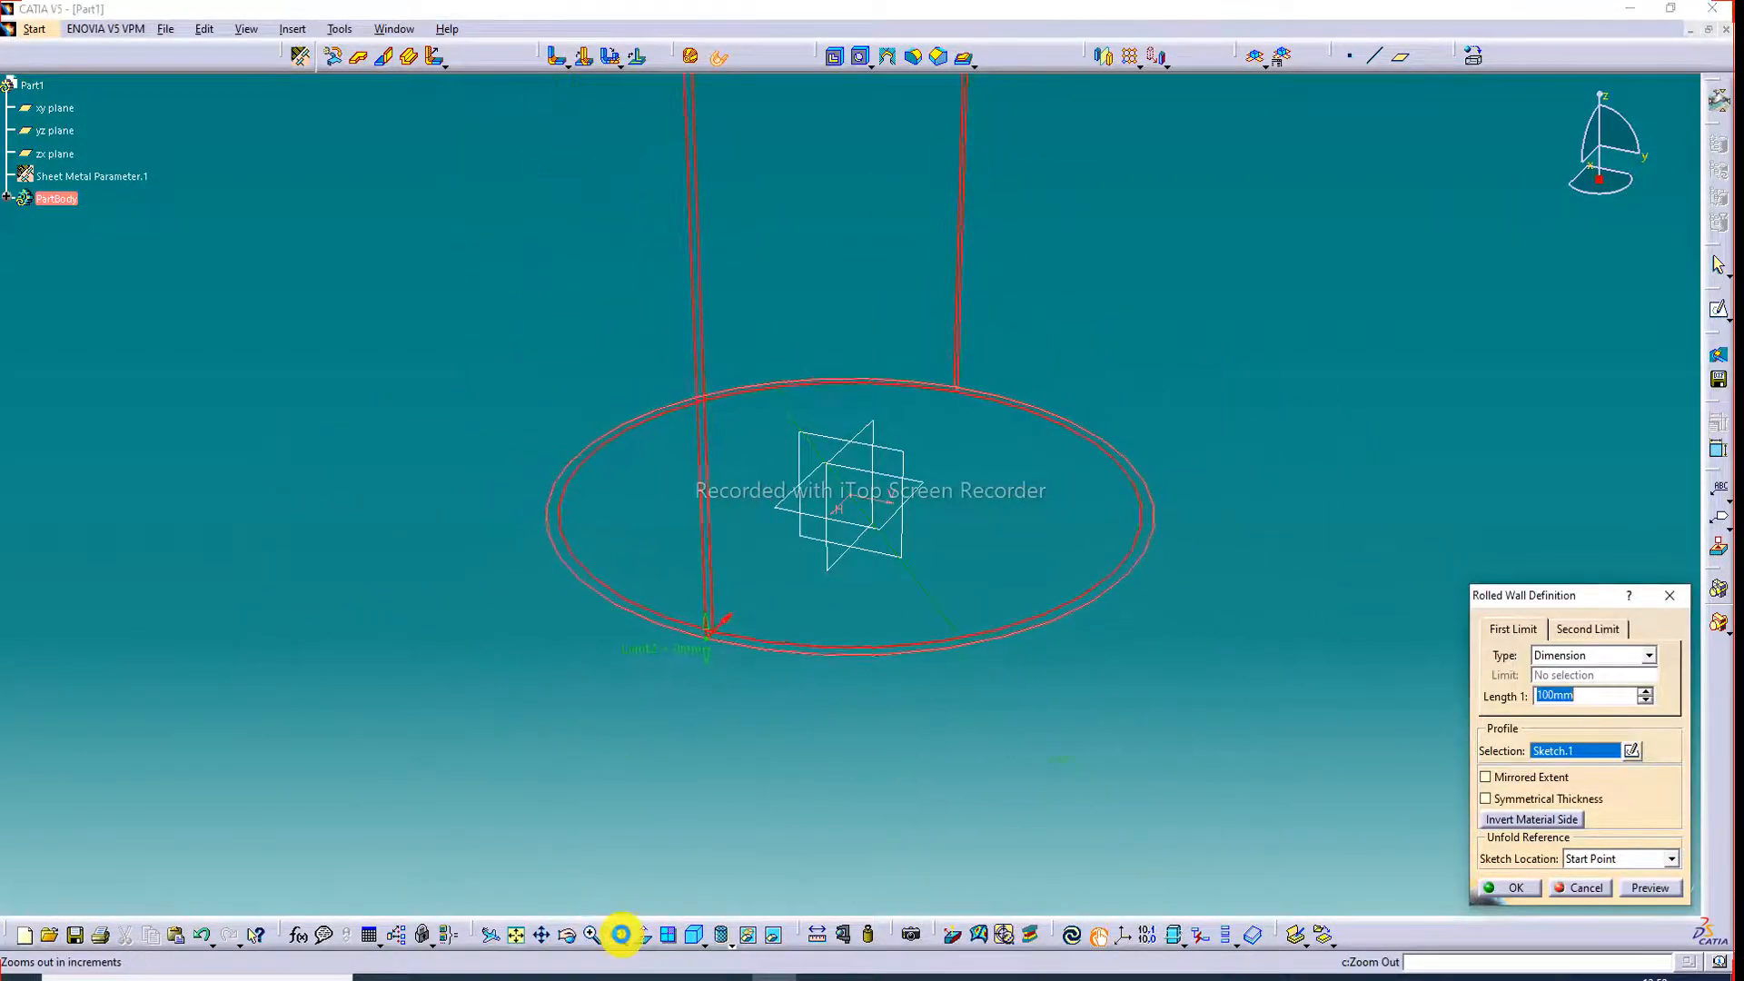
left_click(620, 938)
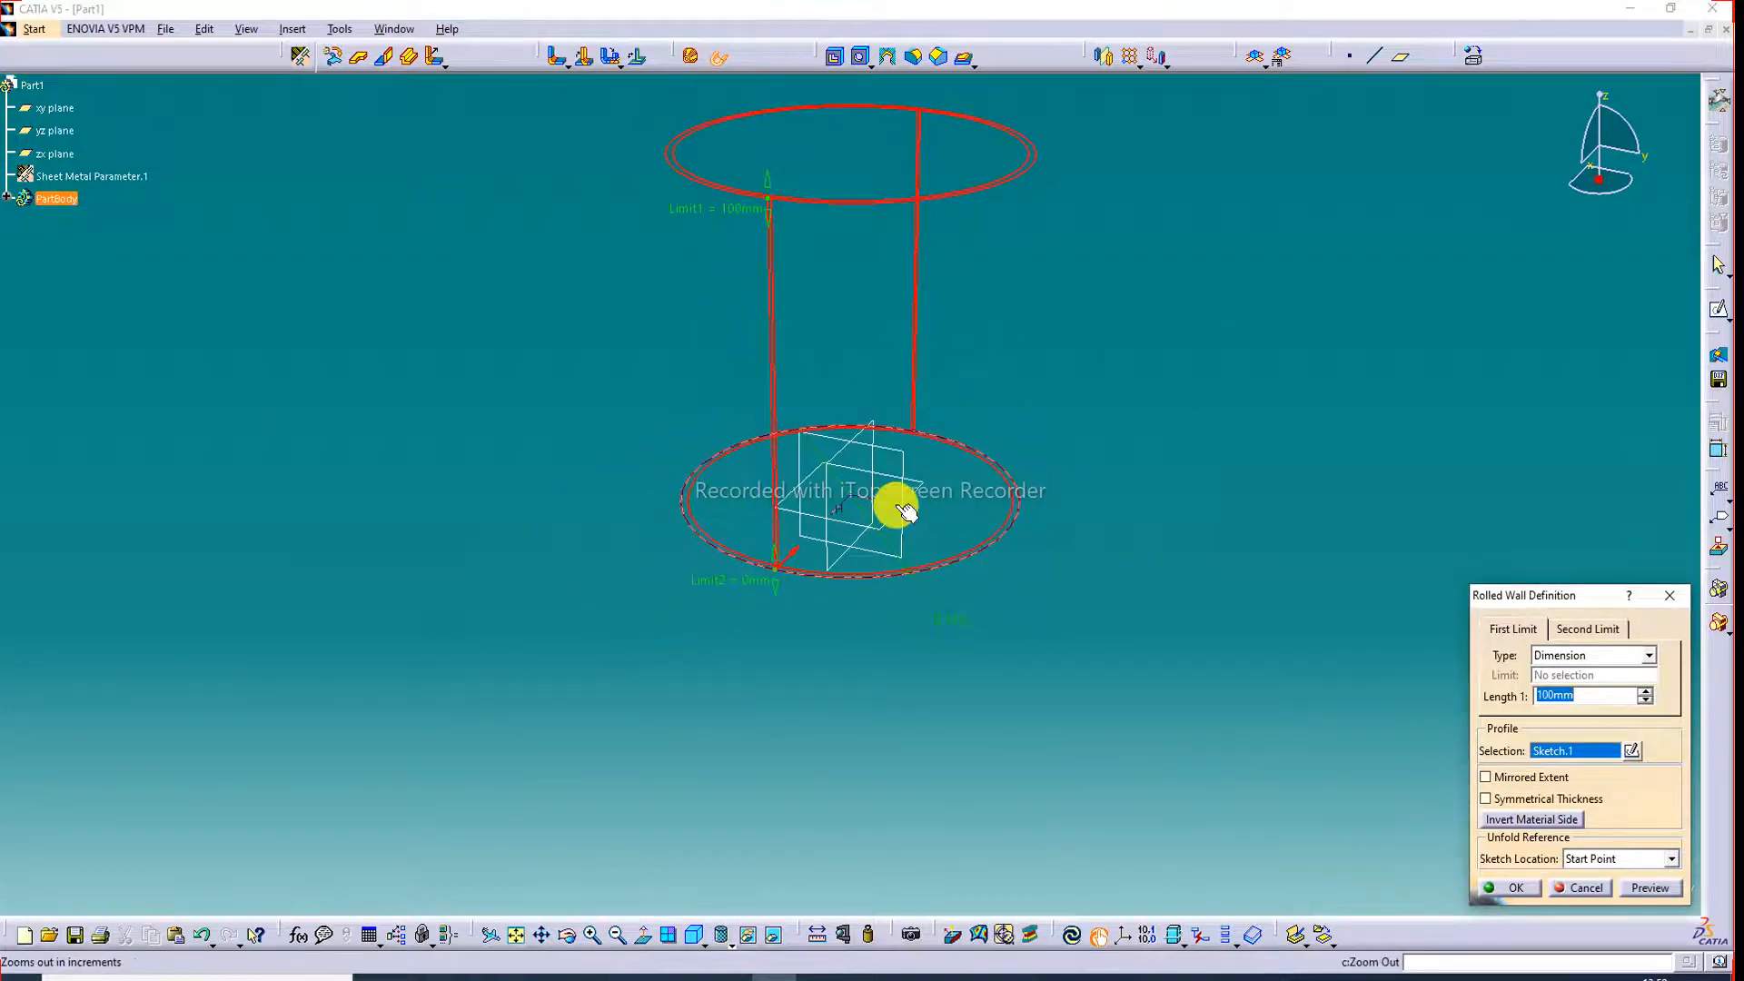
middle_click_drag(896, 506, 846, 672)
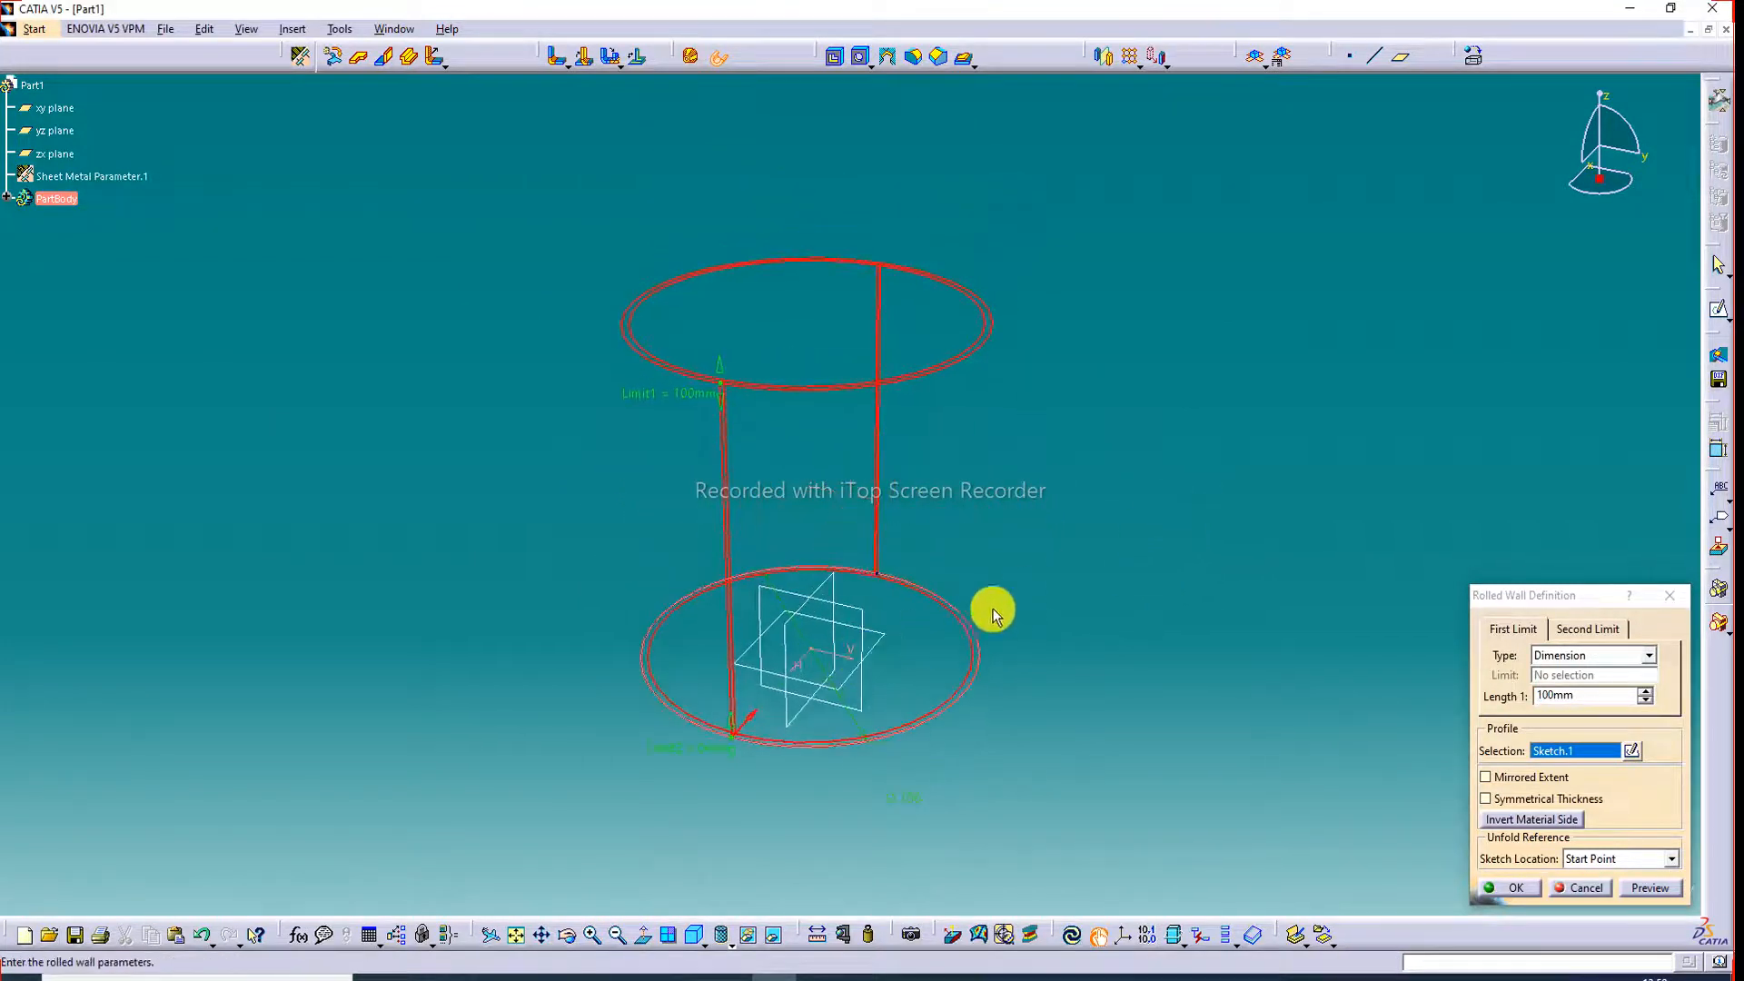
middle_click_drag(957, 624, 939, 583)
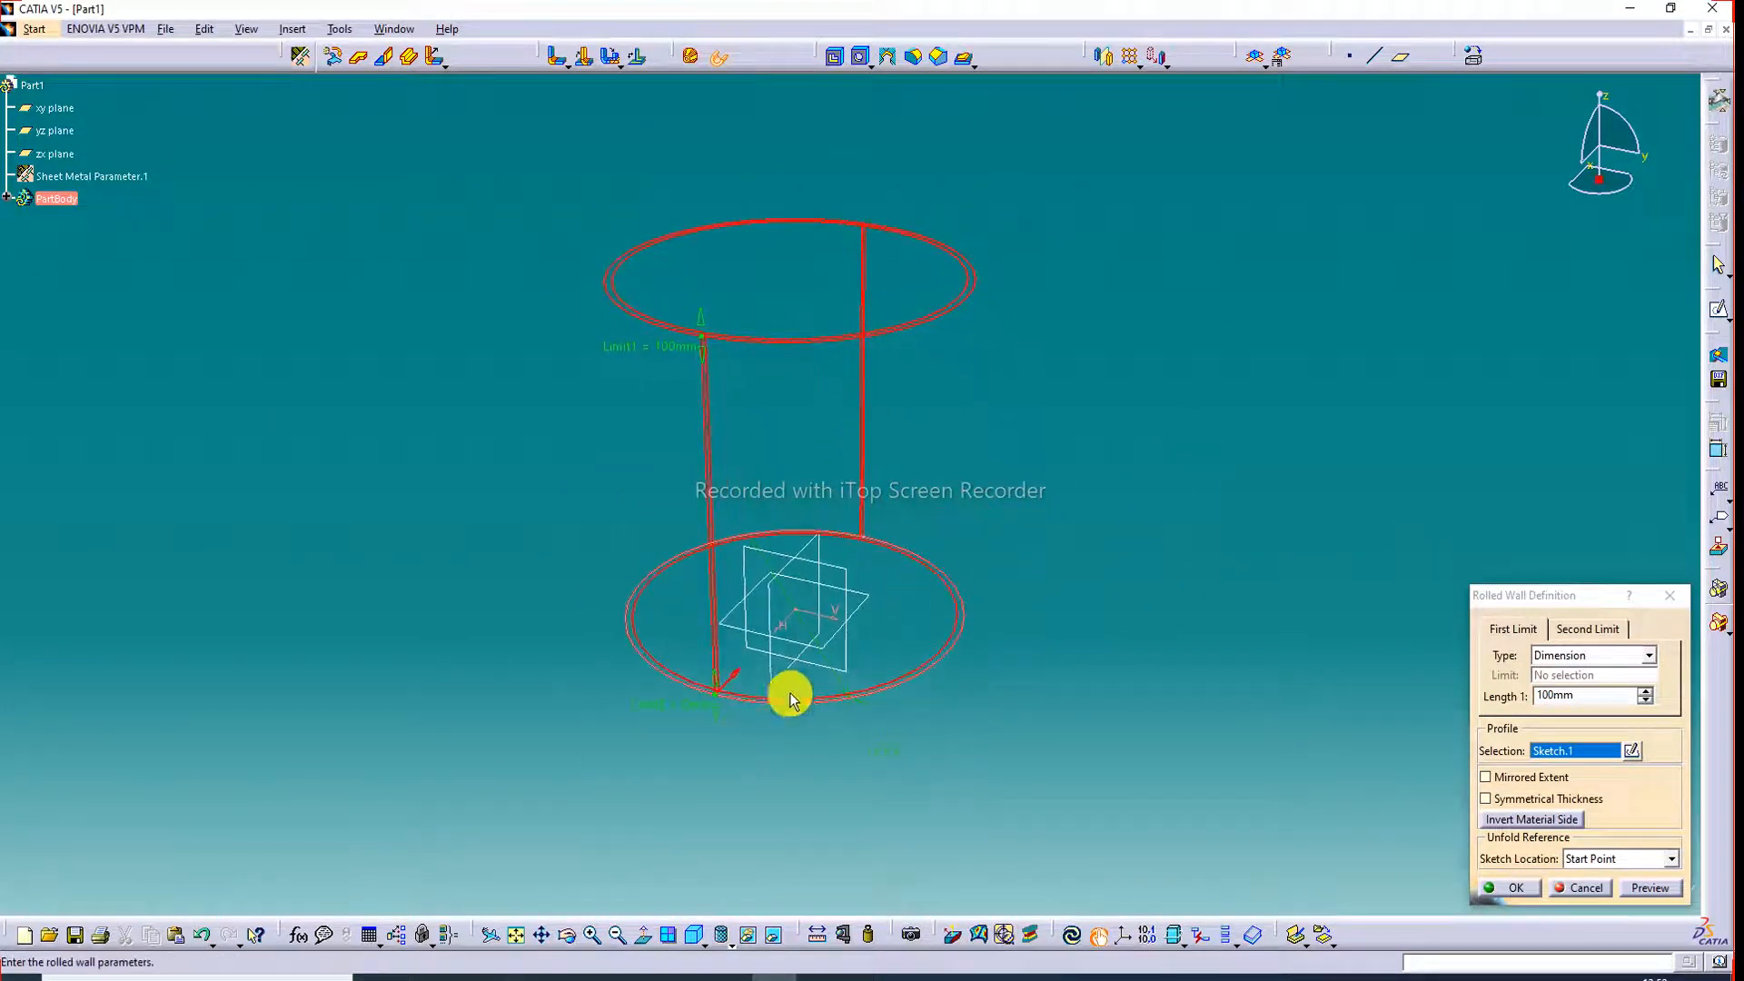
left_click(617, 935)
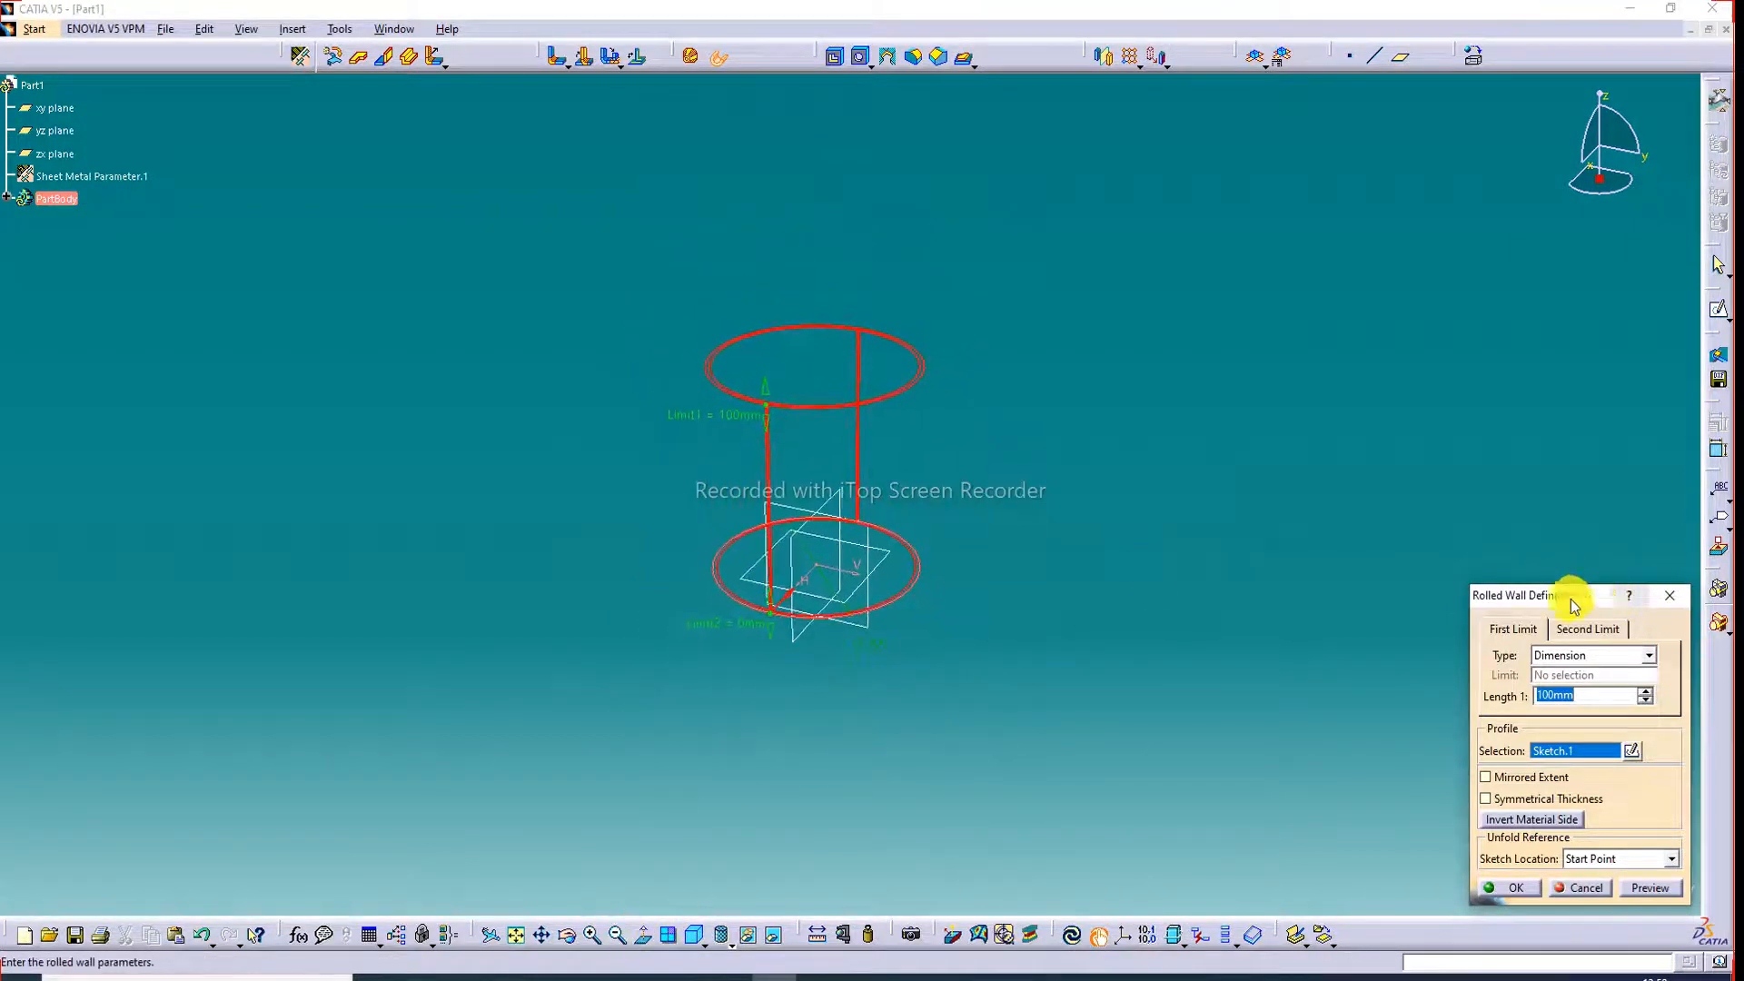
Set the rolled wall's first limit length to 102 mm.
left_click(1647, 693)
left_click(1647, 693)
left_click(1647, 693)
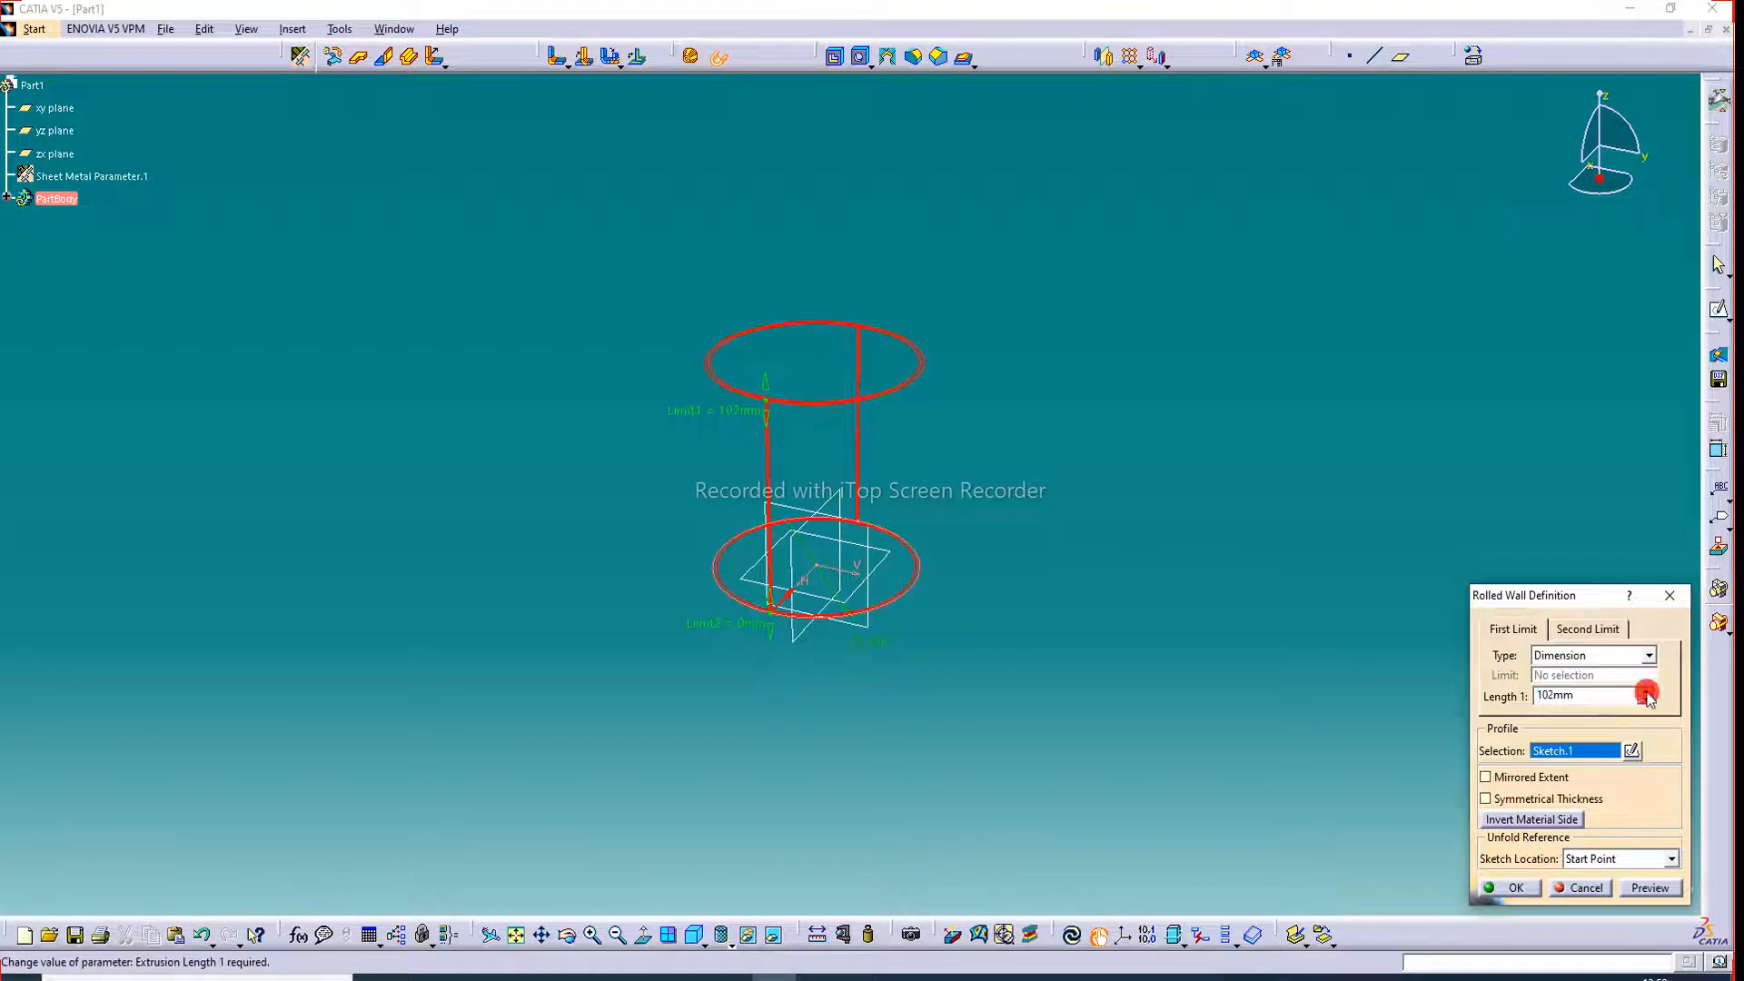
left_click(1647, 693)
left_click(1647, 695)
left_click(1646, 701)
left_click(1646, 701)
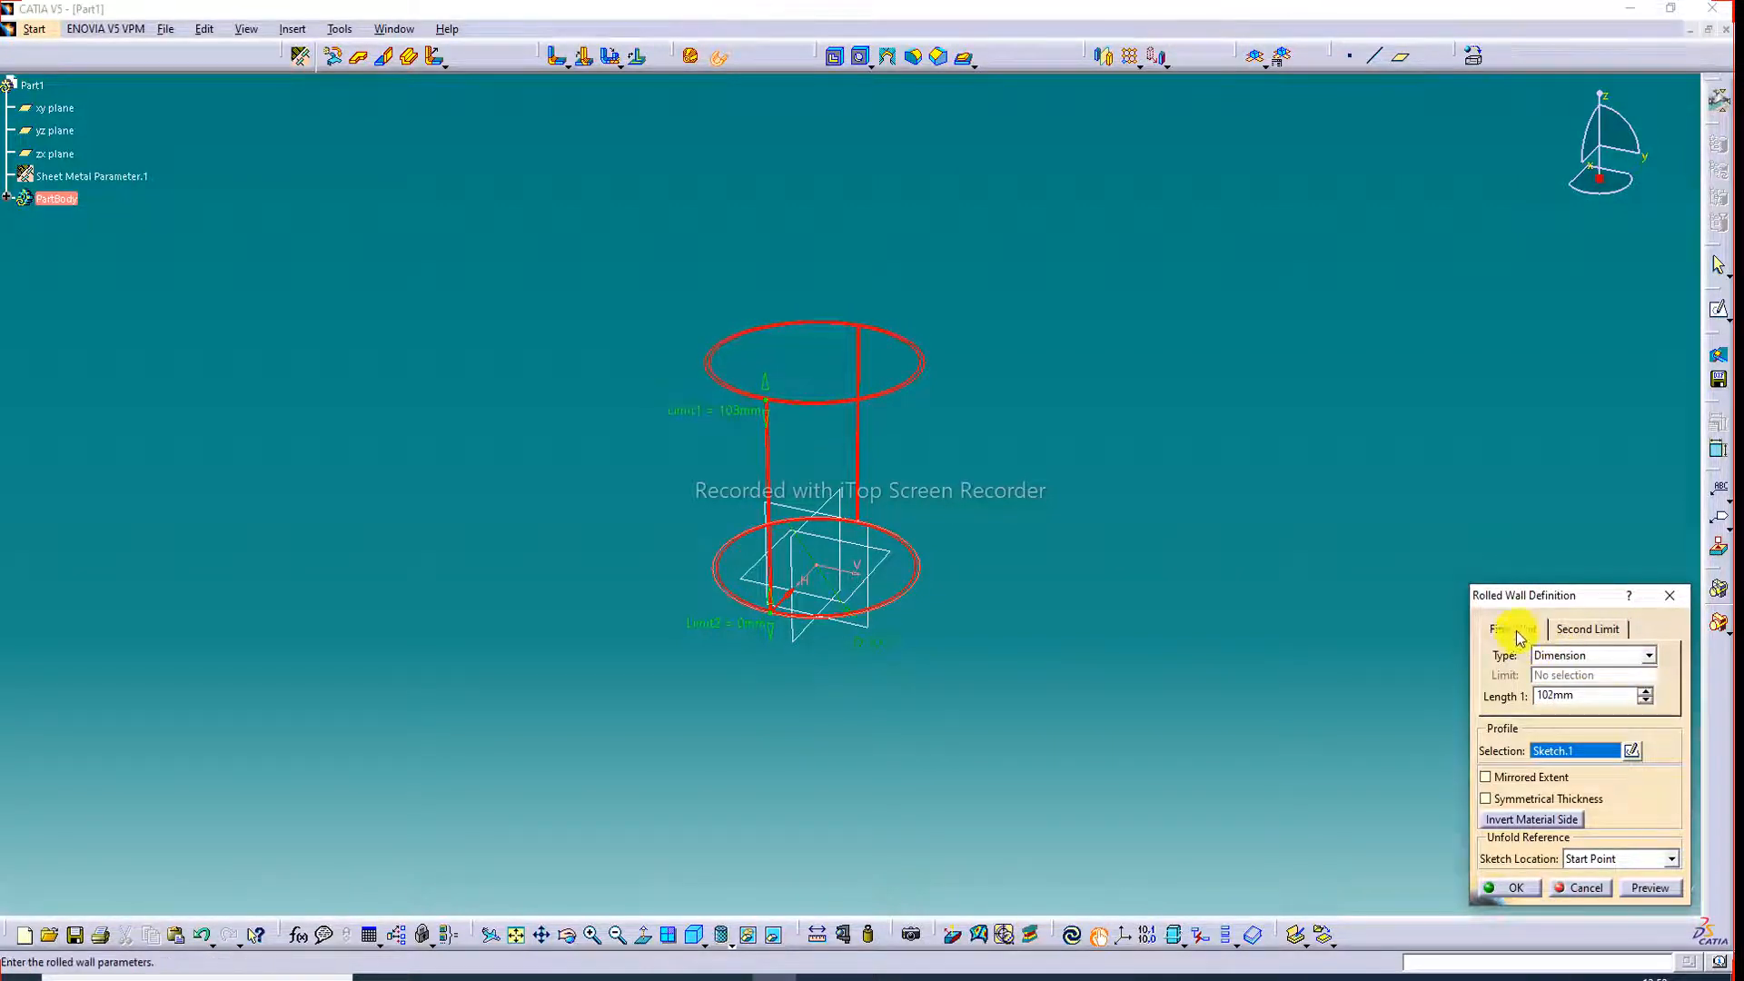
Set the rolled wall's second limit length to 27 mm.
left_click(1588, 628)
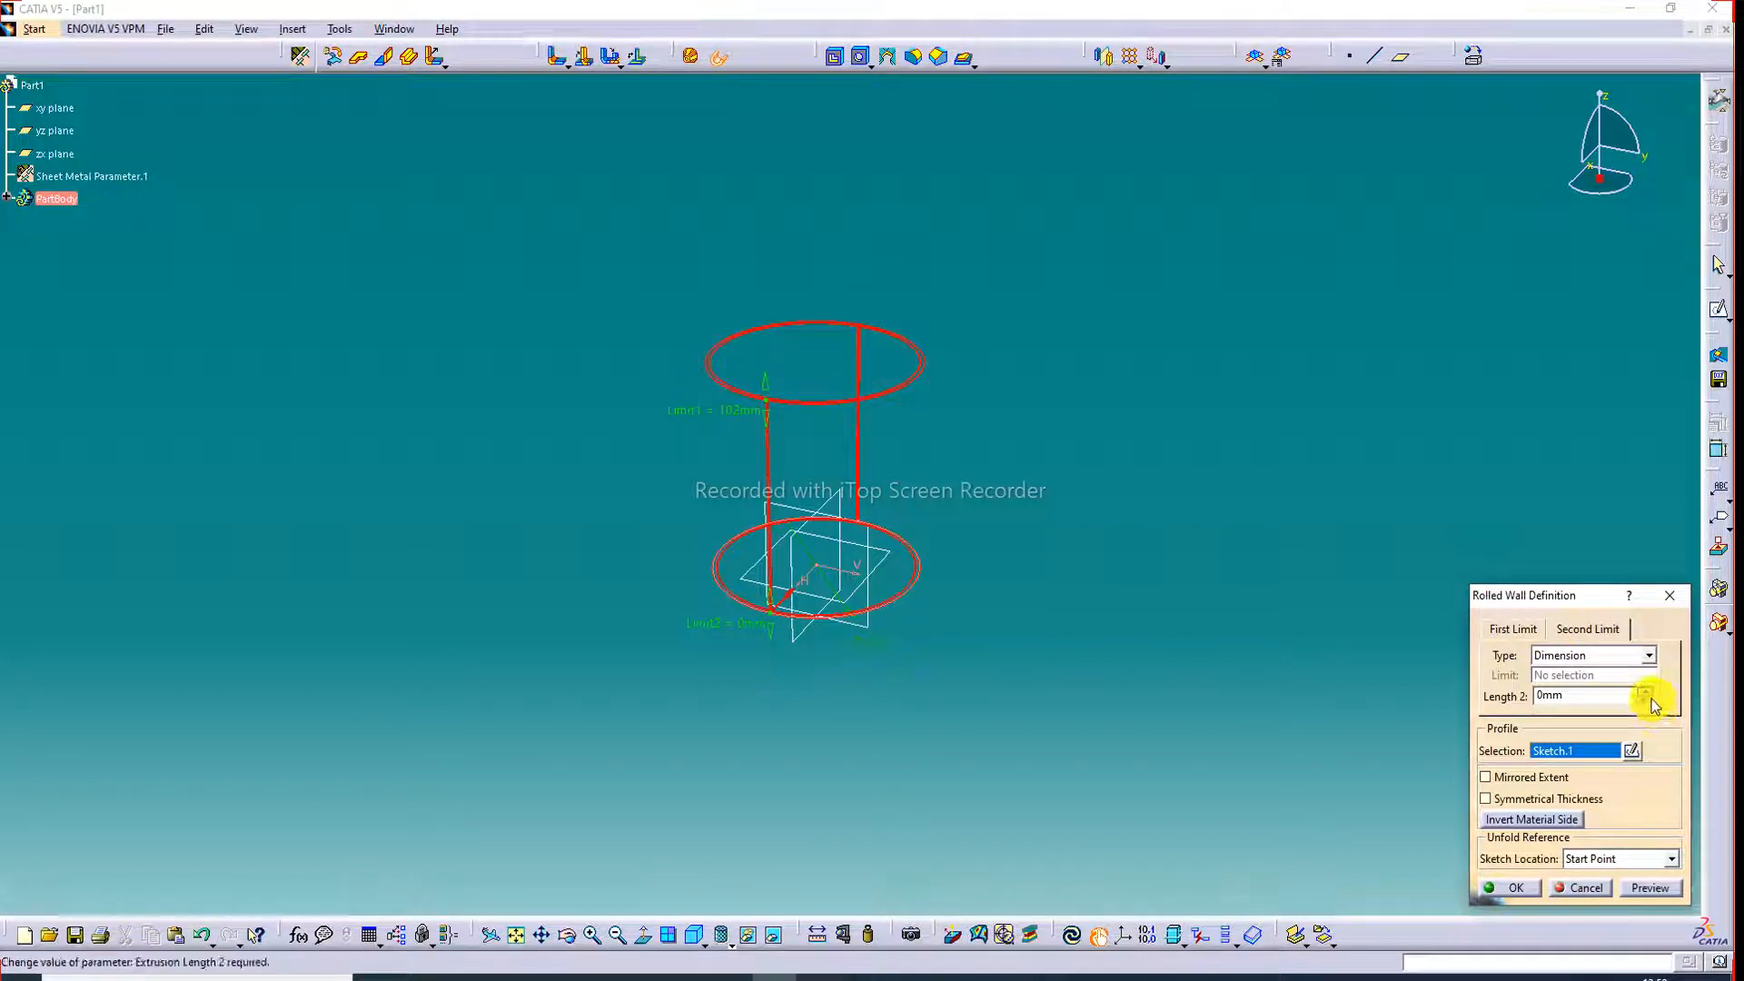
left_click(1648, 691)
left_click(1648, 690)
left_click(1648, 690)
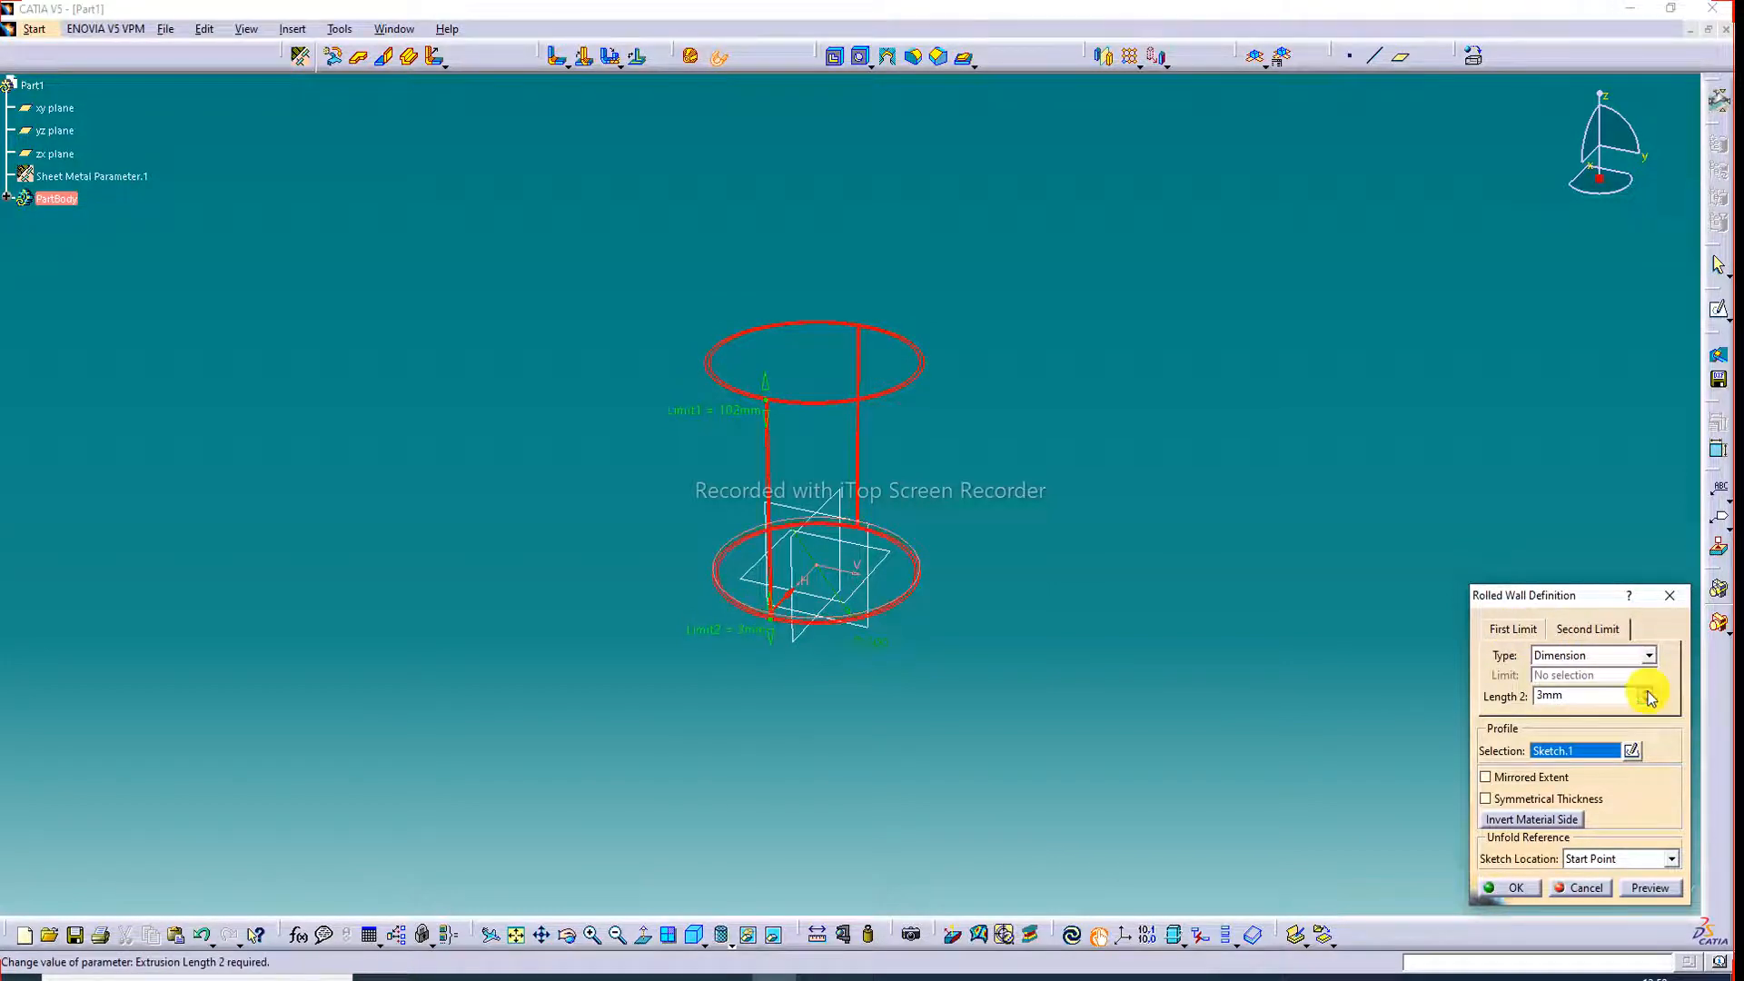
left_click(1647, 690)
left_click(1646, 690)
left_click(1646, 690)
left_click(1646, 691)
left_click(1645, 698)
left_click(1647, 691)
left_click(1646, 691)
left_click(1645, 691)
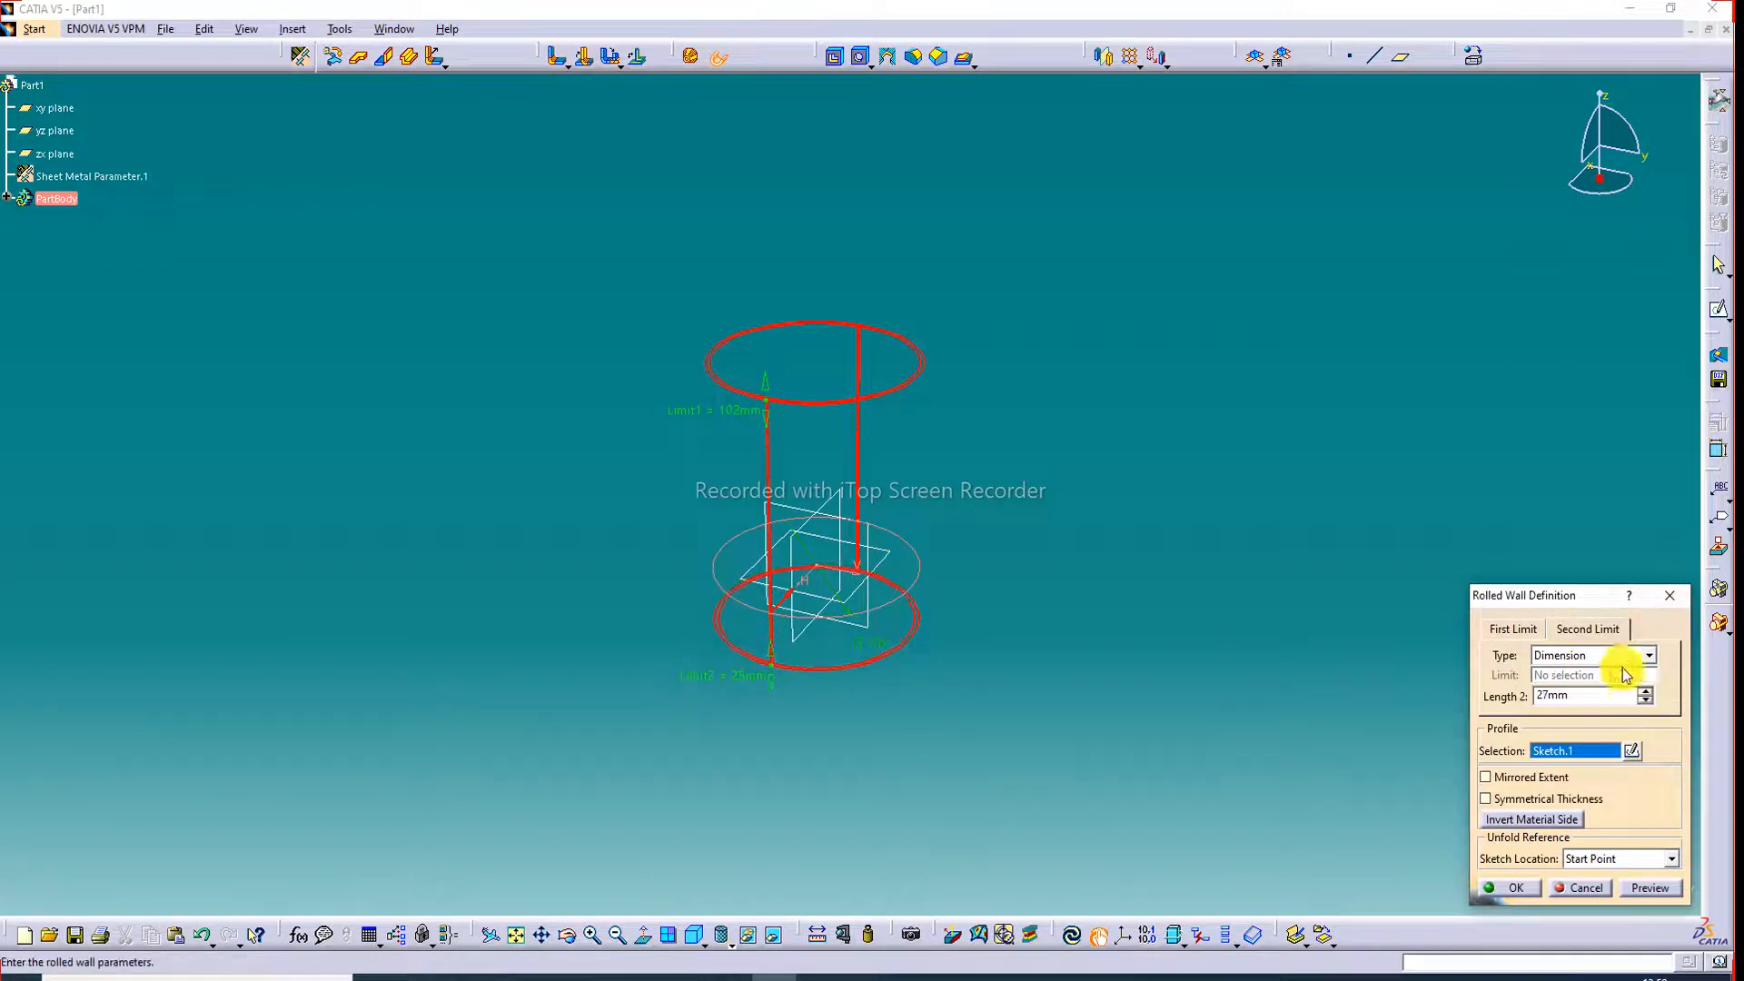
Enable Mirrored Extent and Symmetrical Thickness for the rolled wall.
left_click(1528, 626)
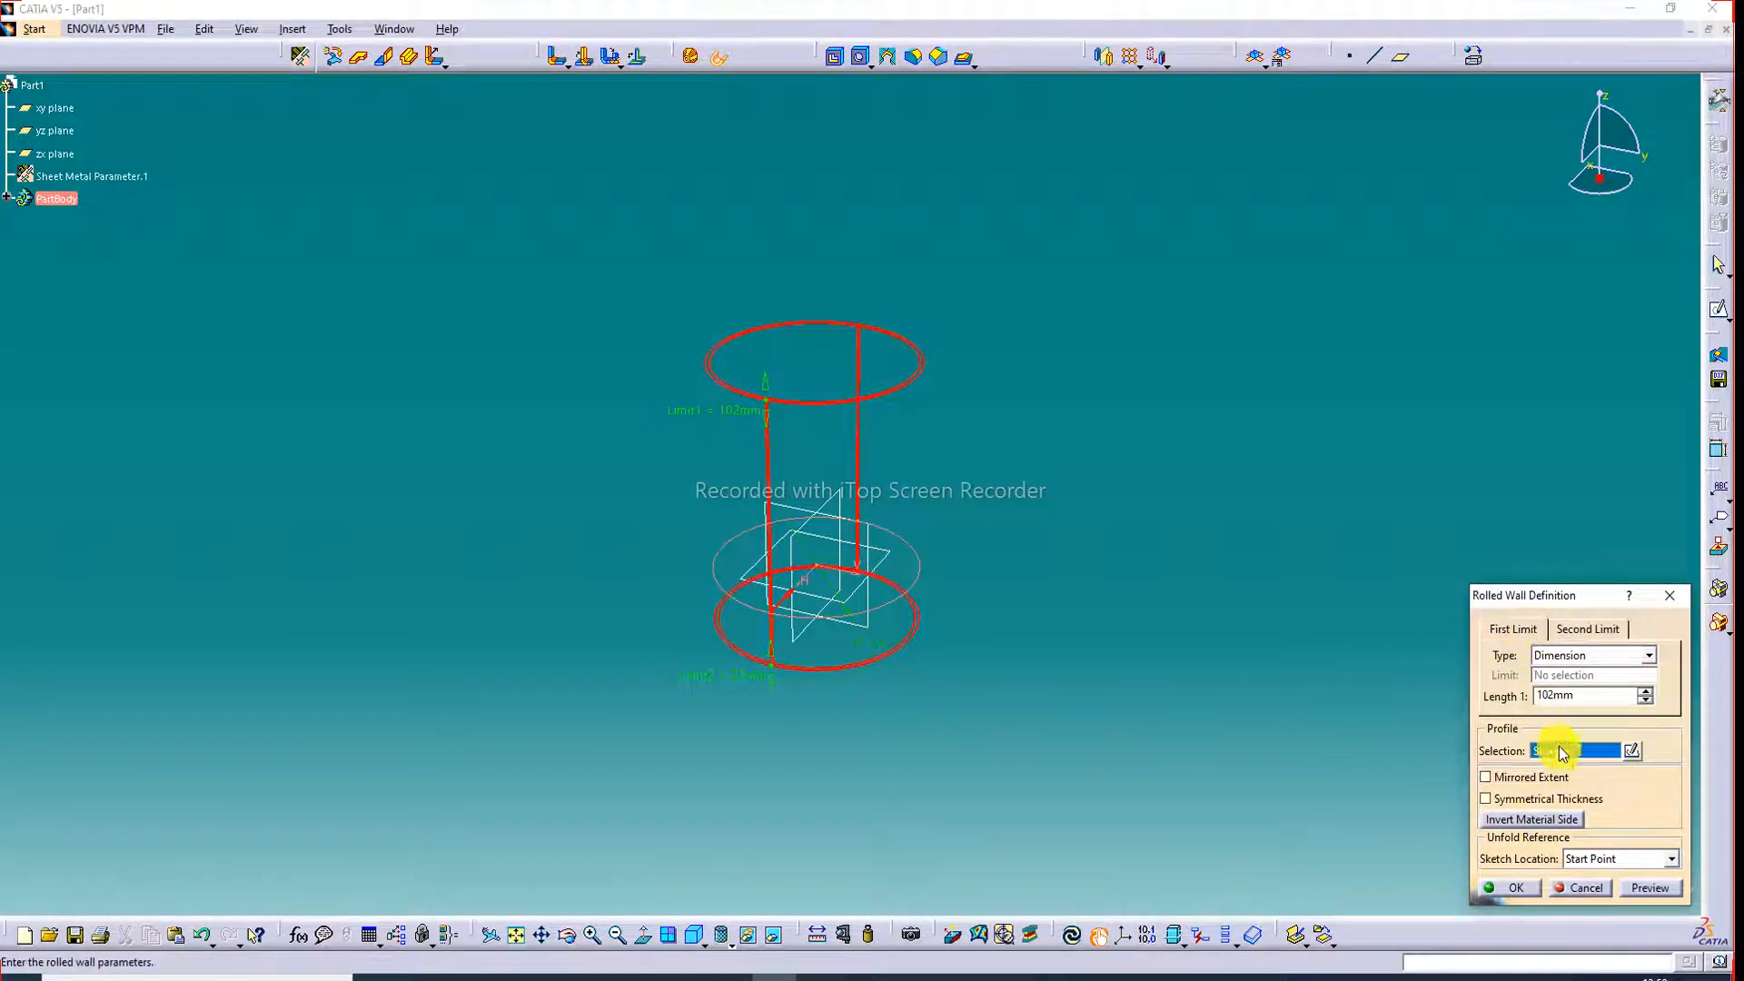
left_click(1514, 781)
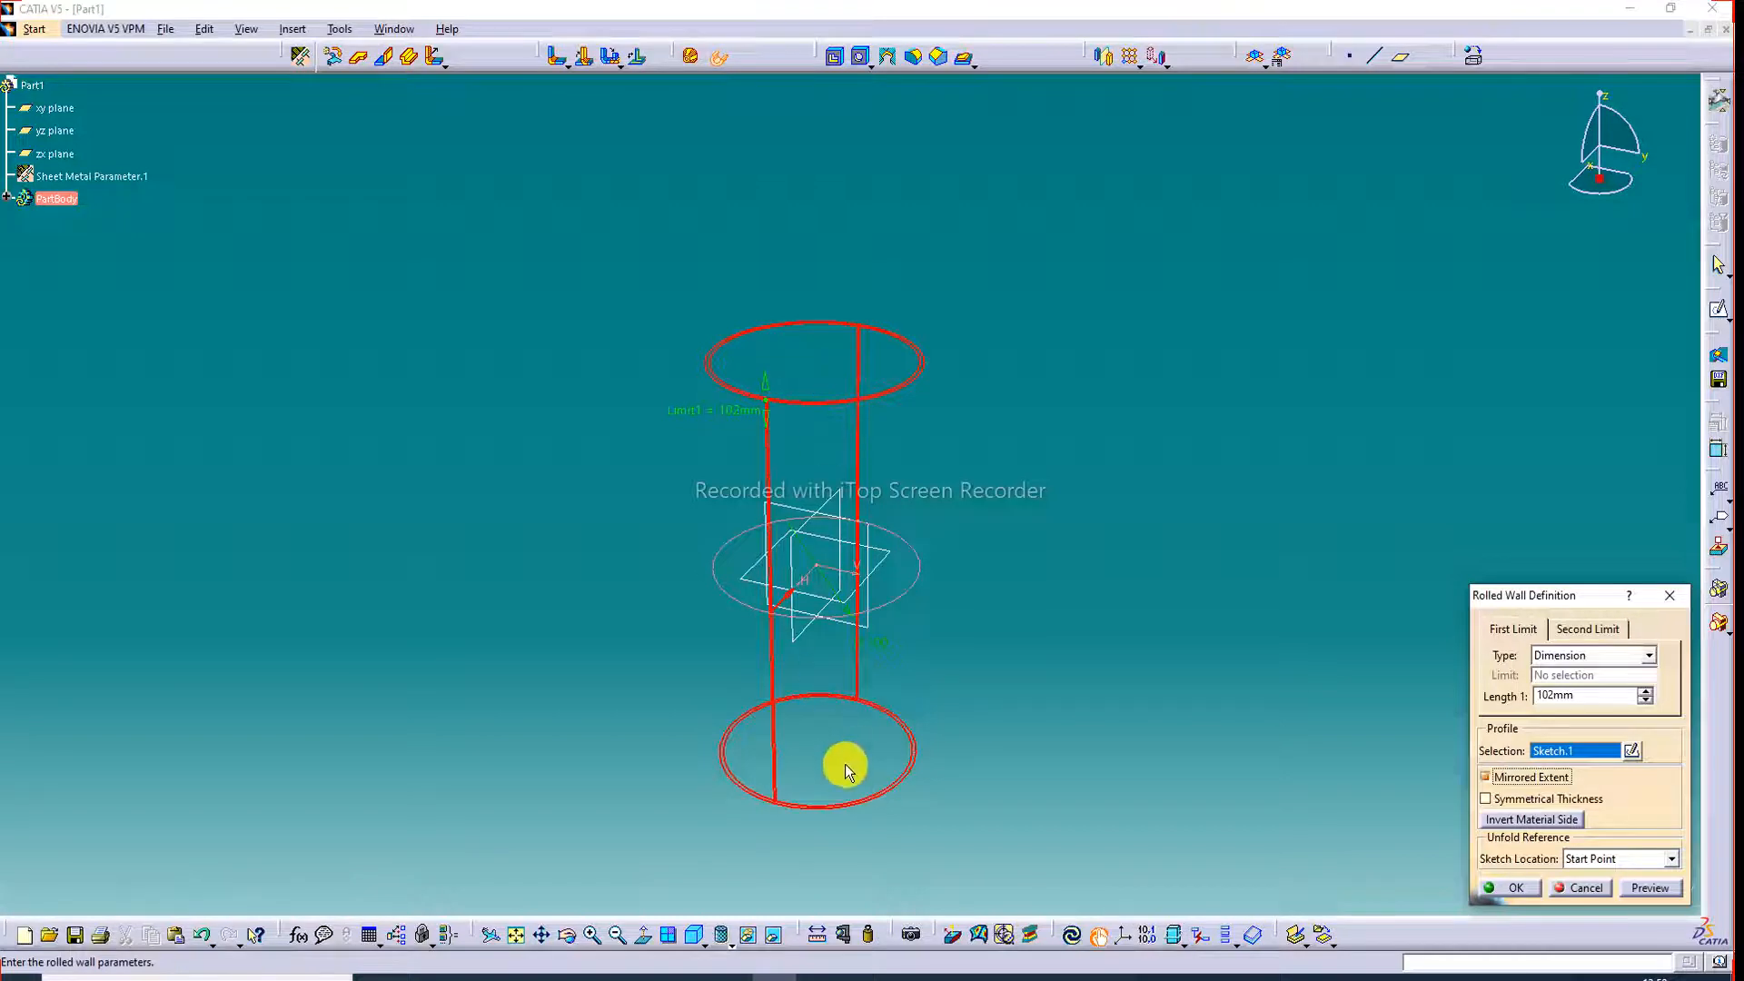
left_click(1513, 801)
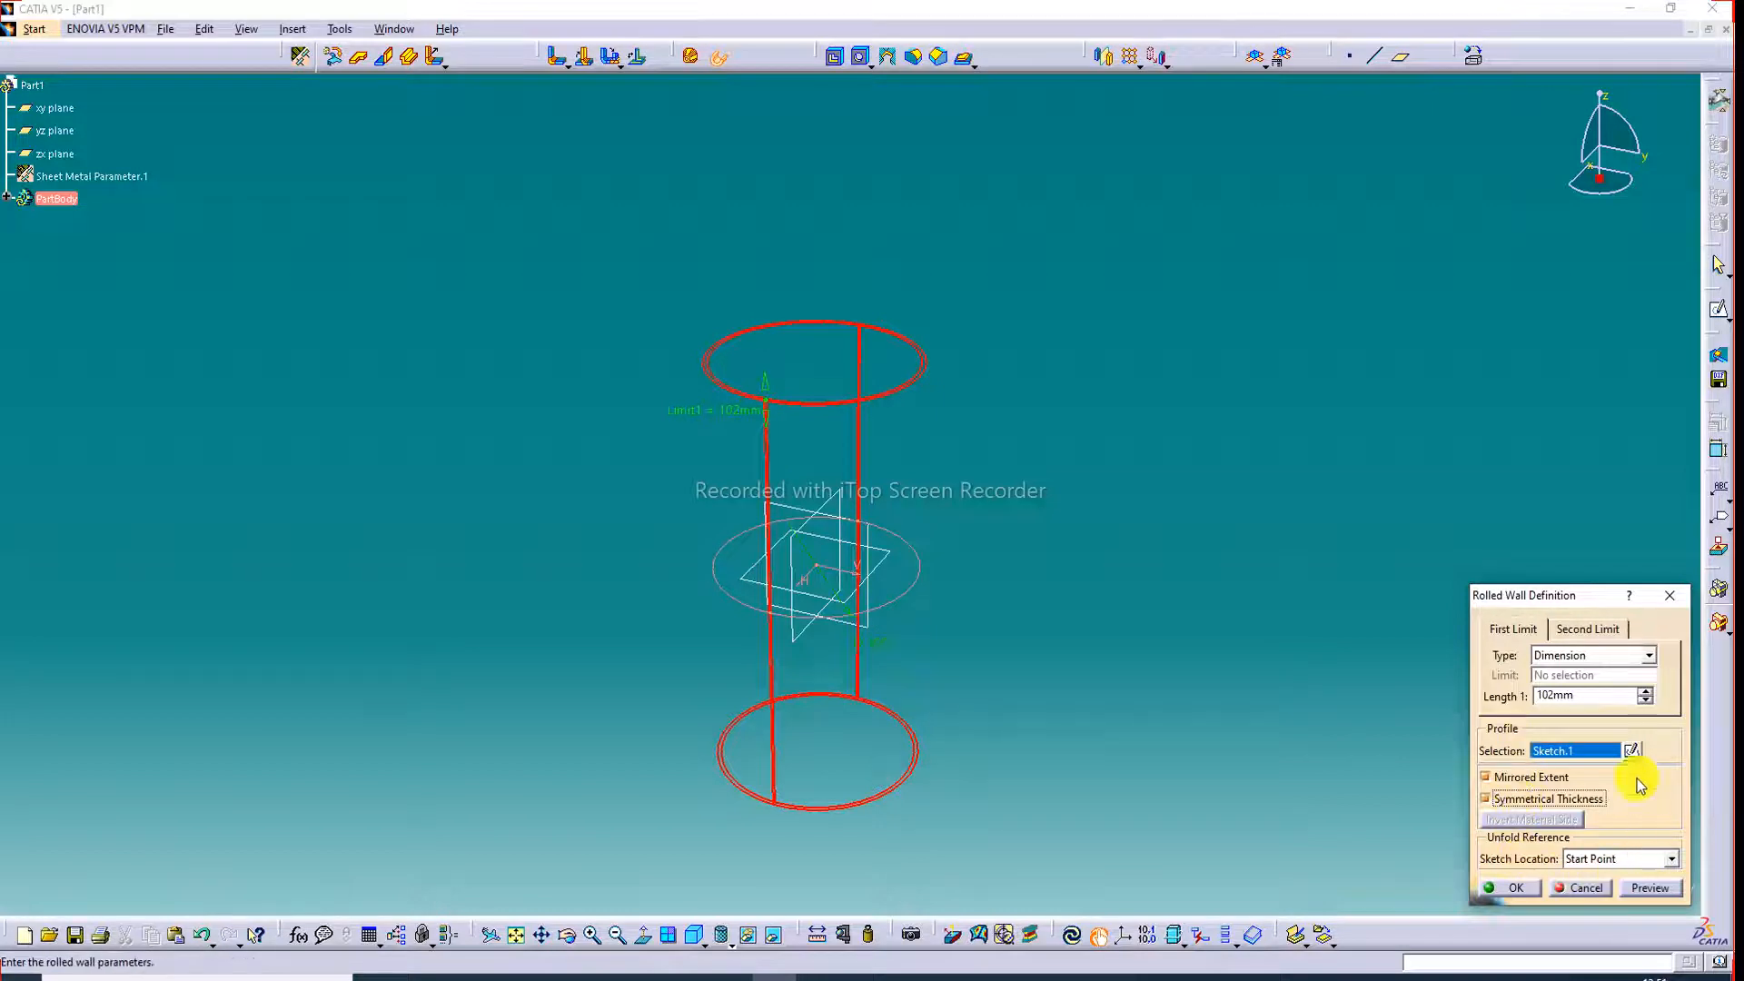
left_click(1570, 630)
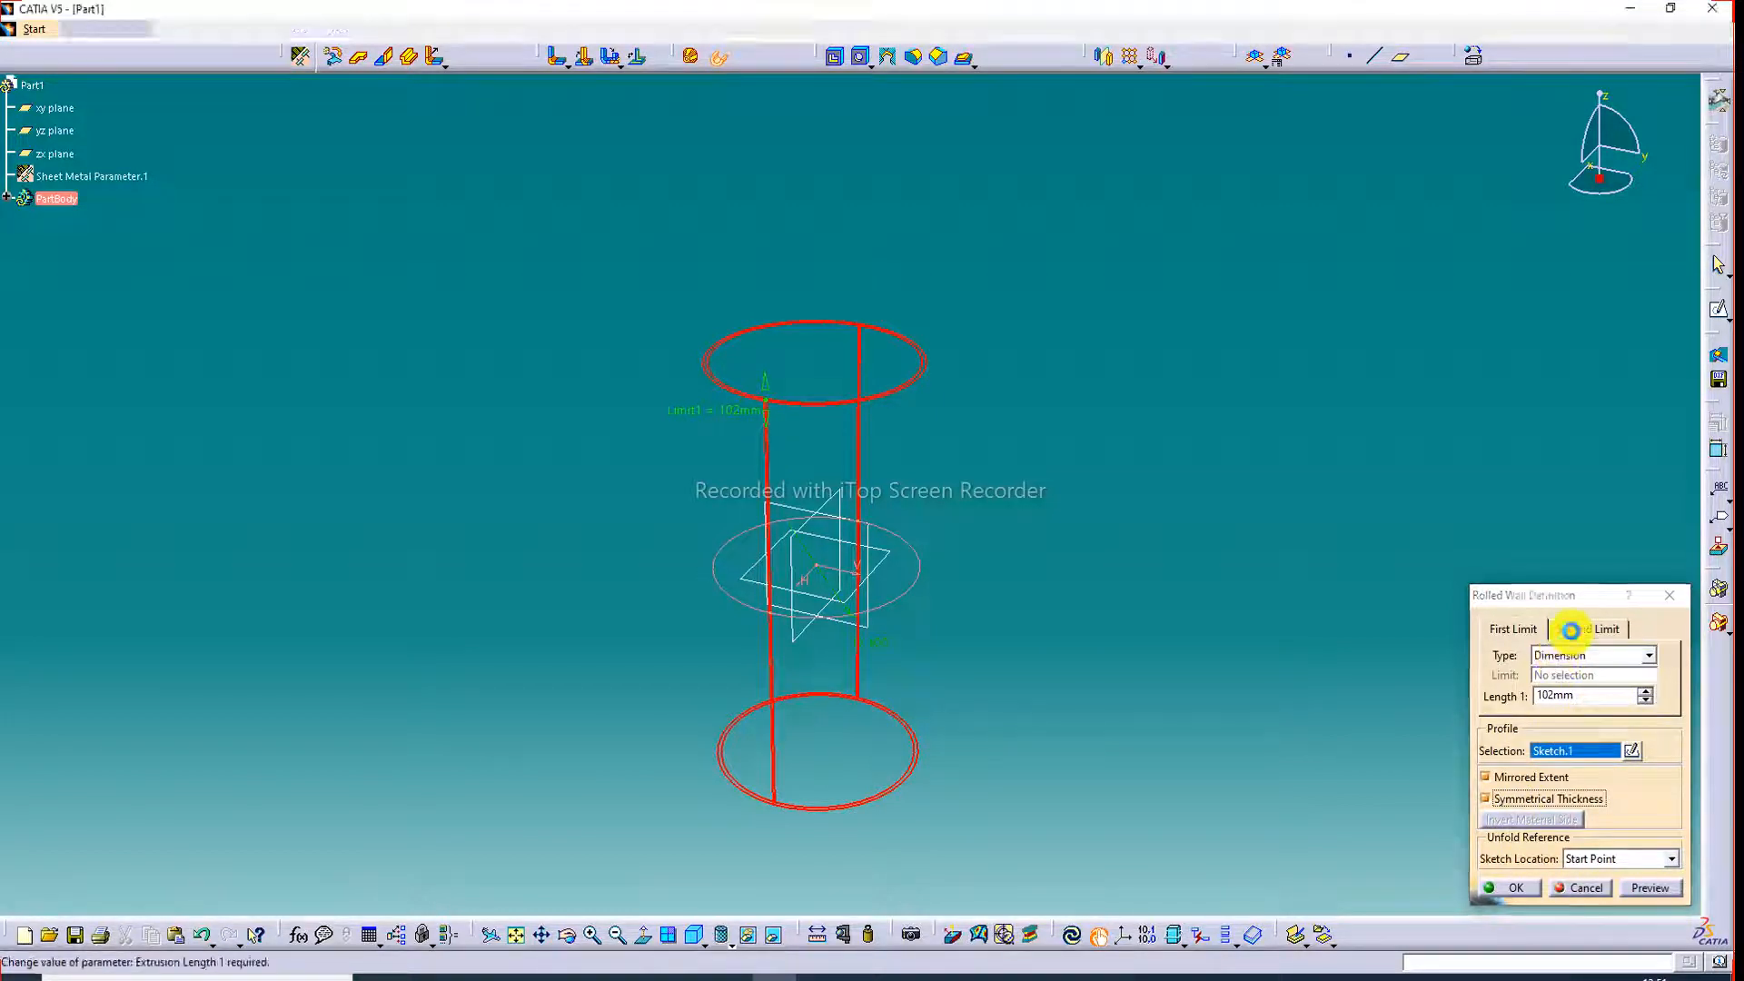
left_click(1519, 629)
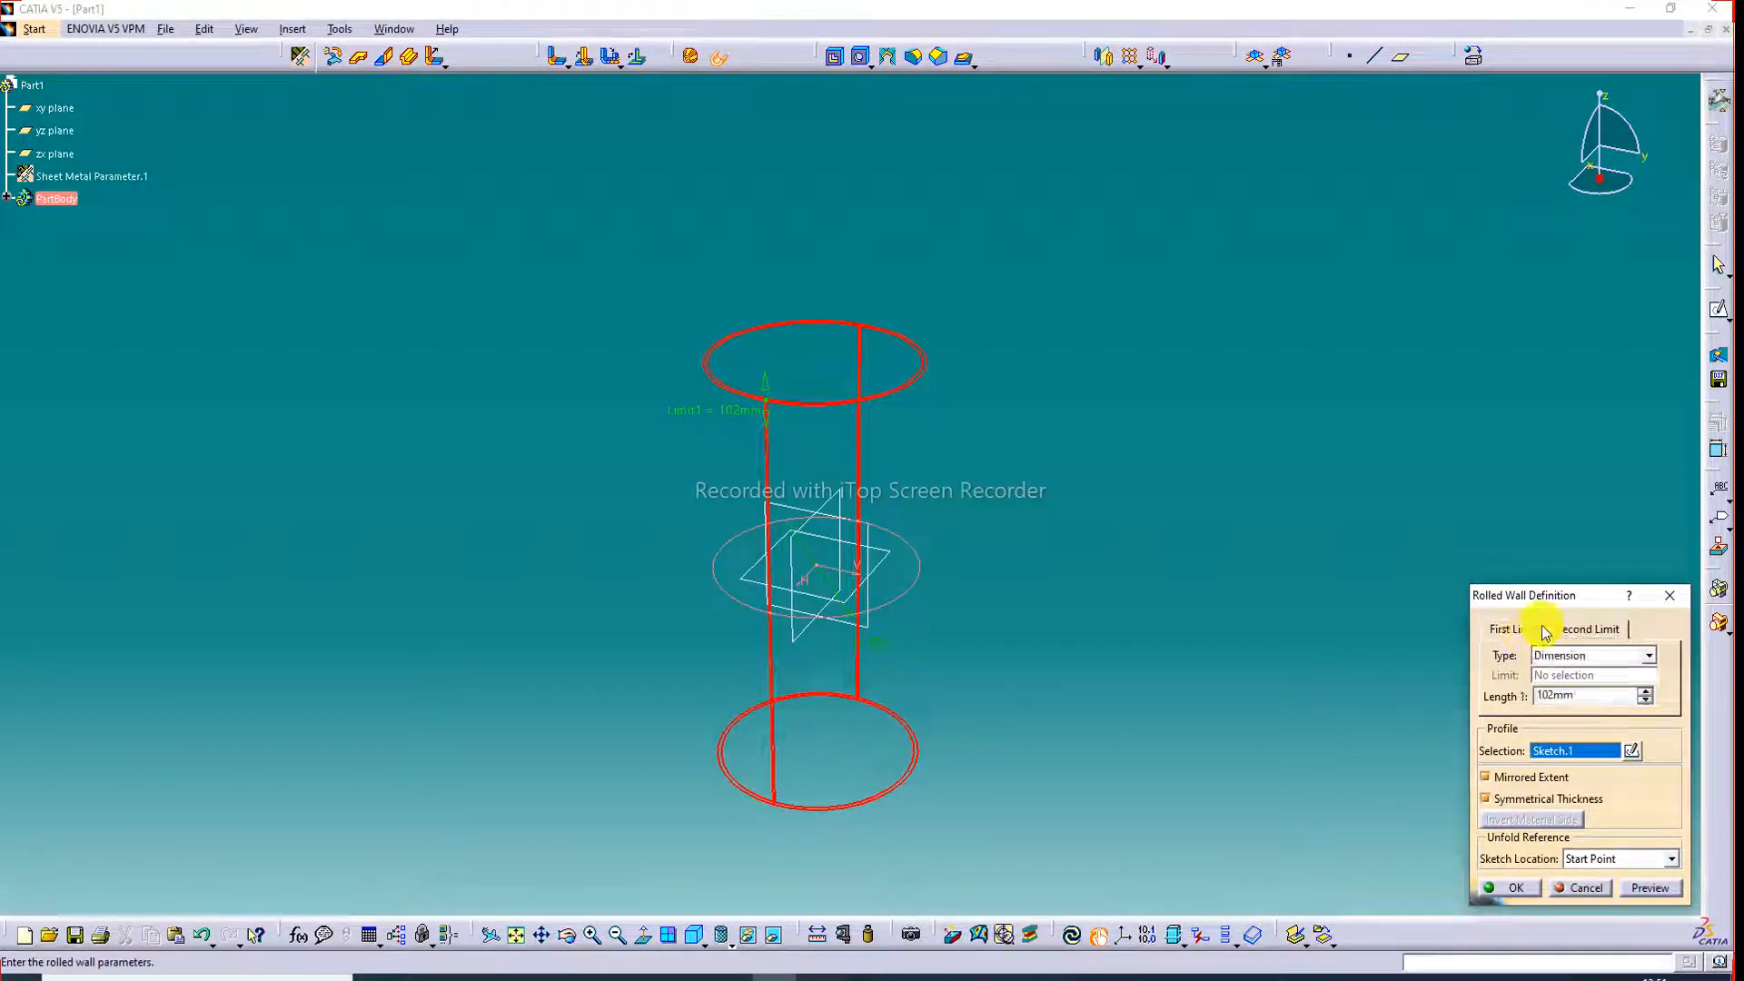
Set the rolled wall's first limit length to 99 mm and preview it.
left_click(1644, 691)
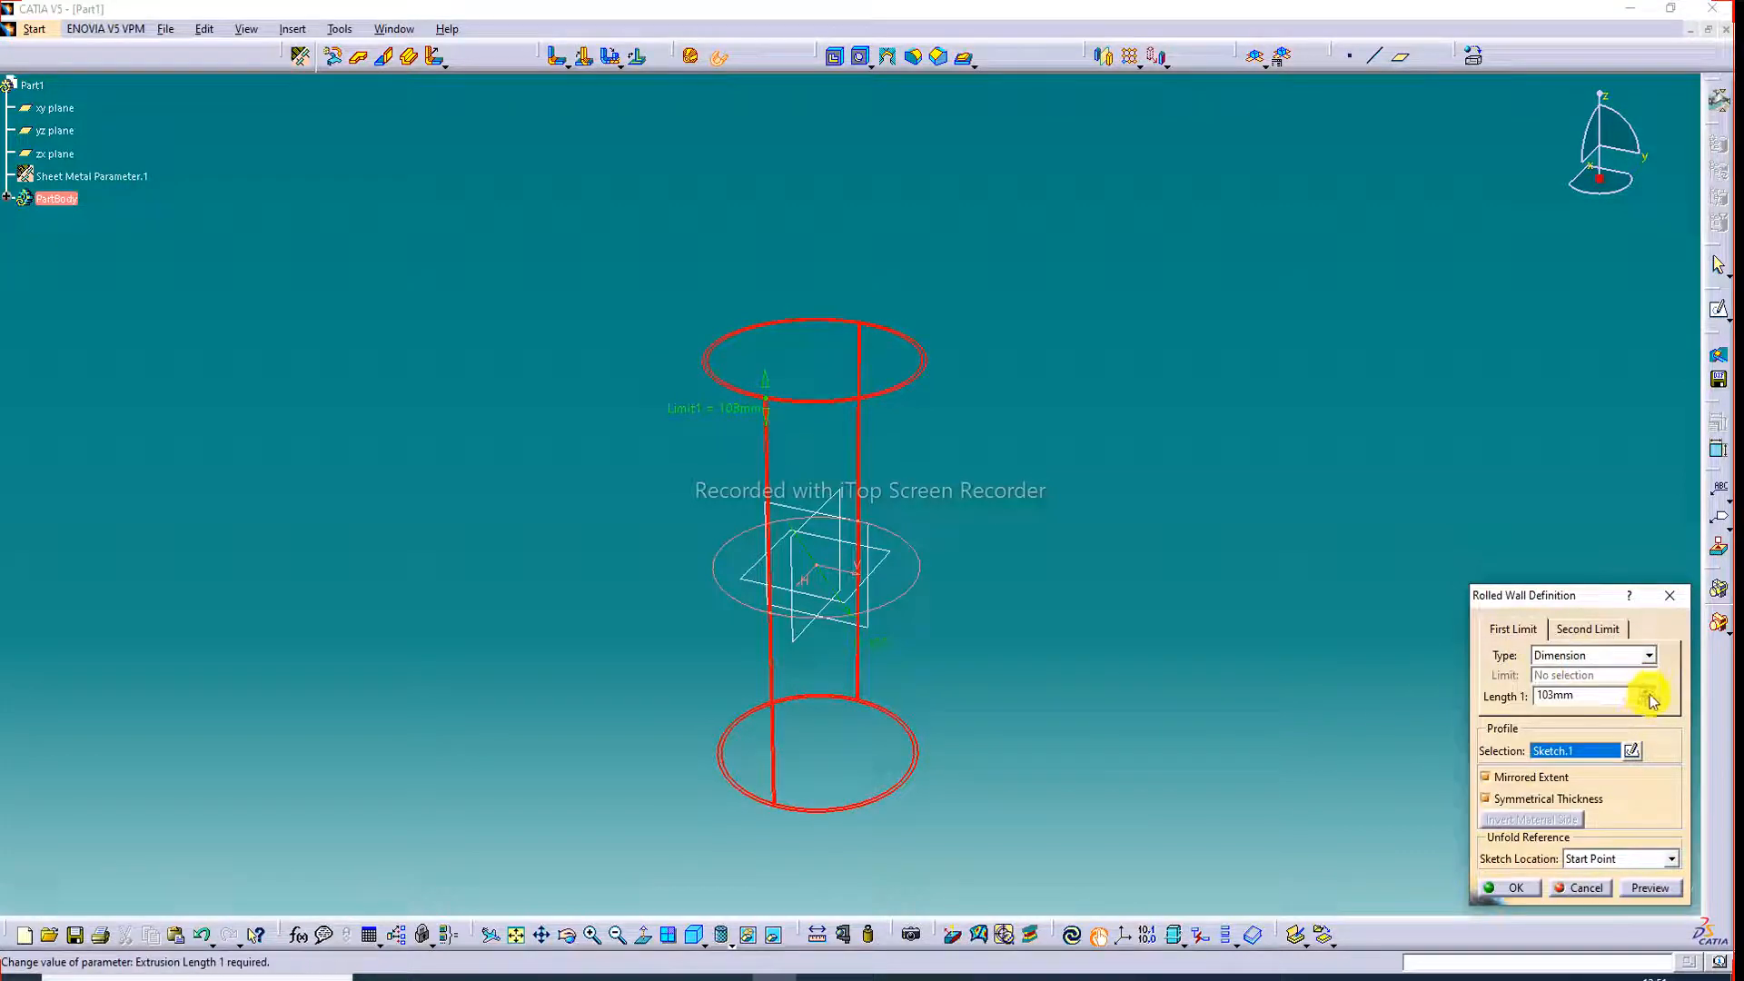
left_click(1647, 698)
left_click(1648, 697)
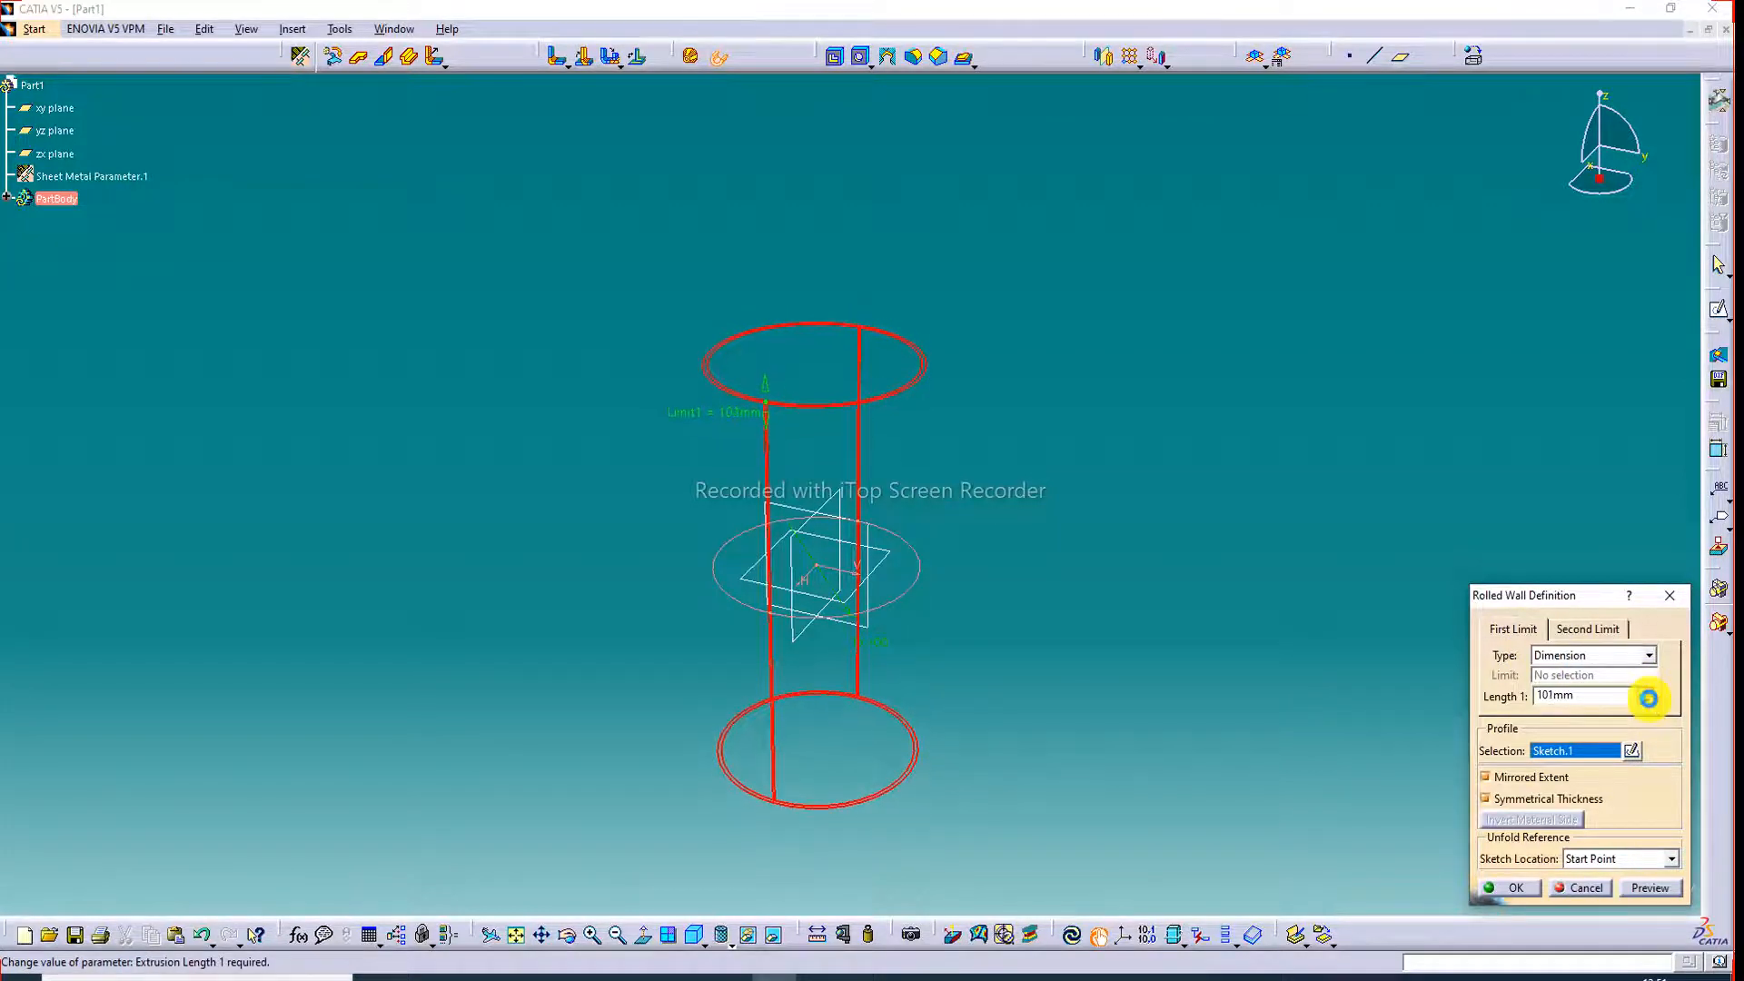
left_click(1648, 700)
left_click(1648, 699)
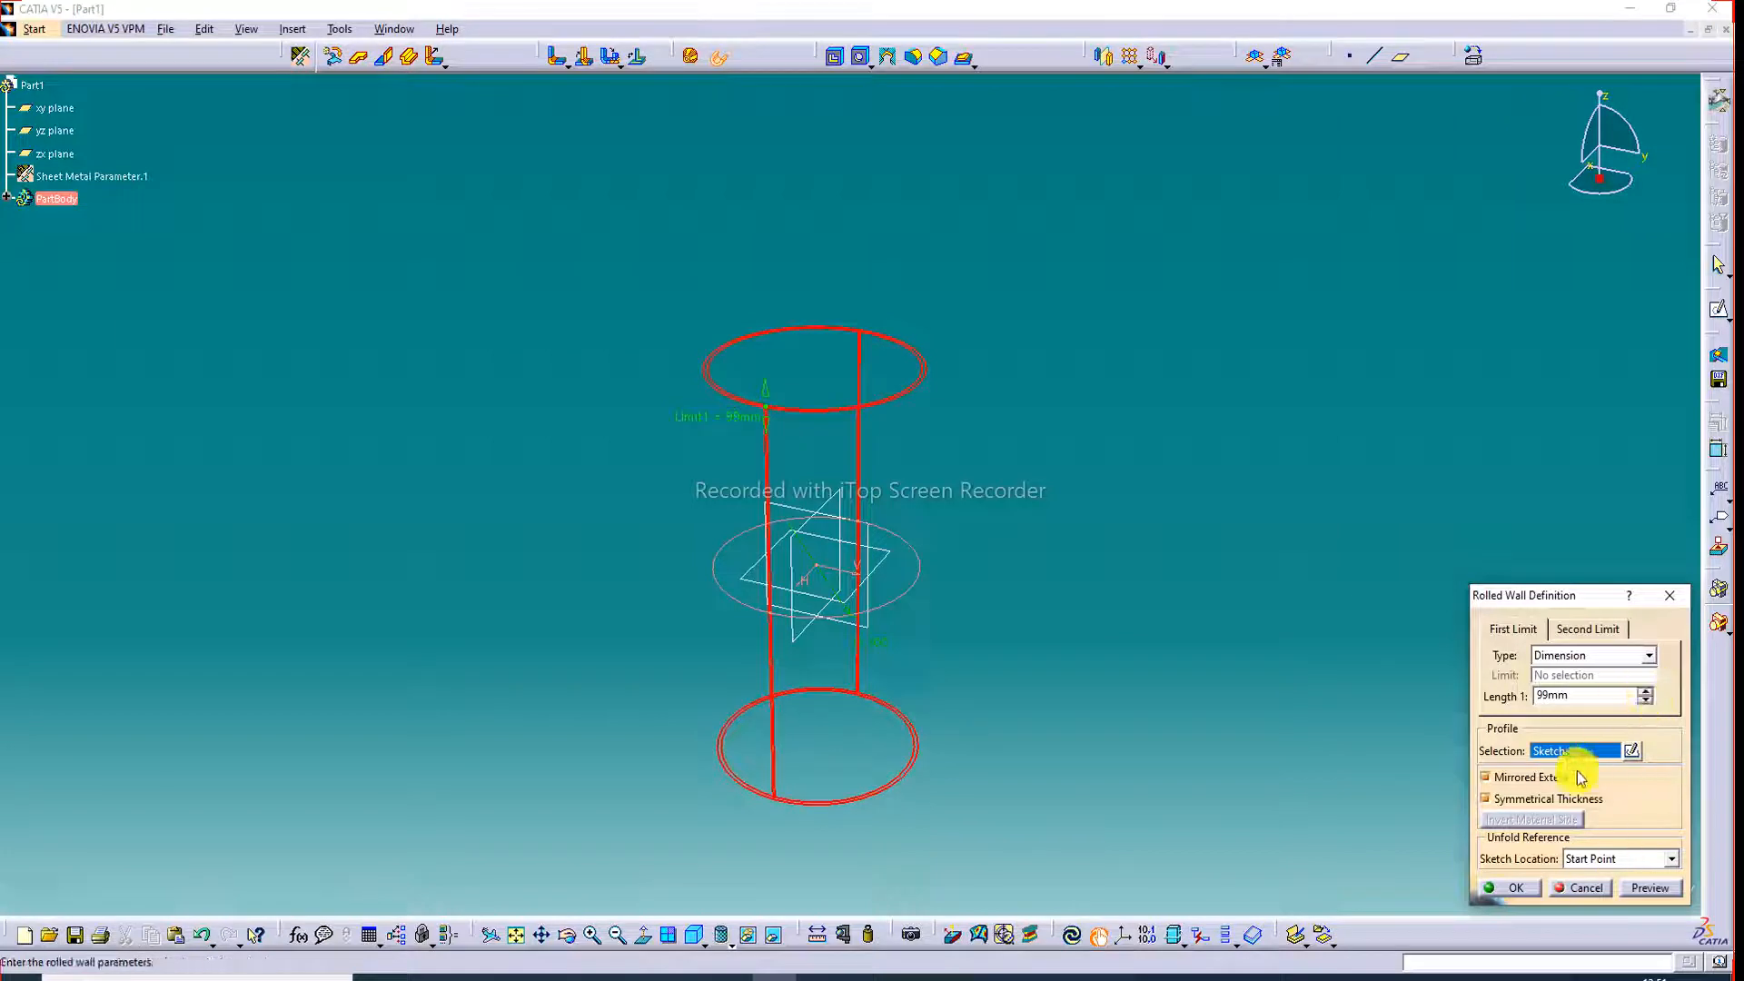
left_click(1649, 888)
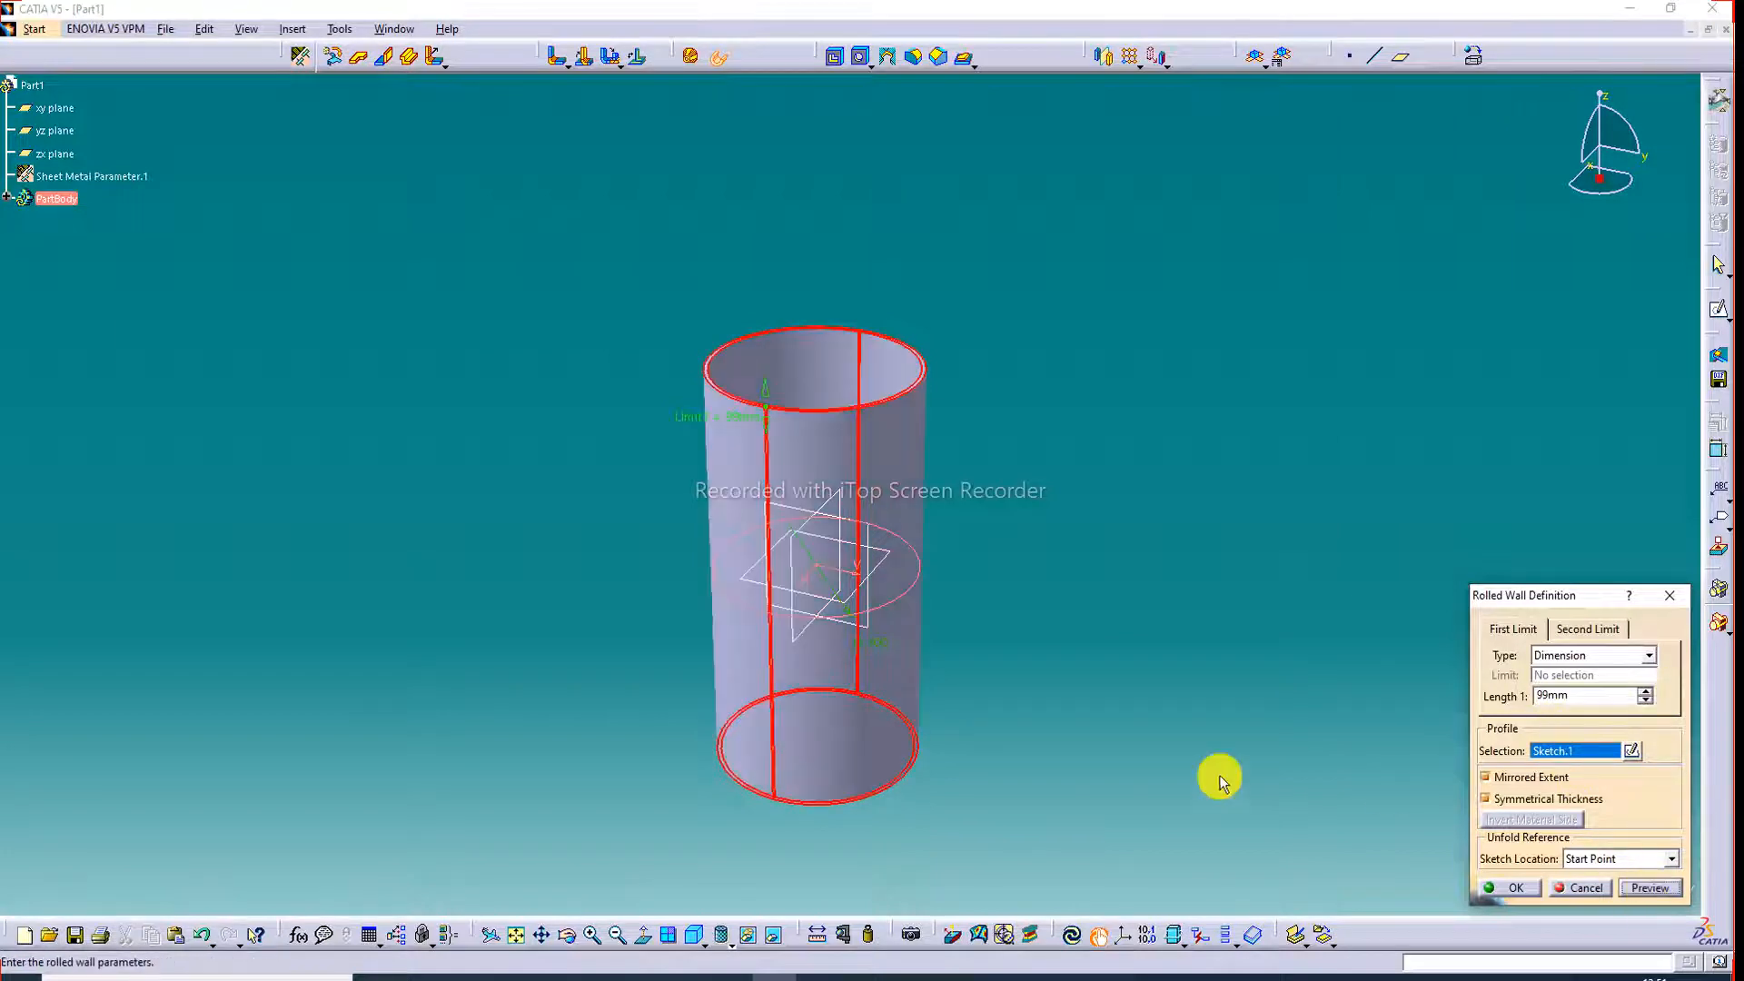
Disable Mirrored Extent while keeping Symmetrical Thickness enabled, and preview the rolled wall.
left_click(1544, 799)
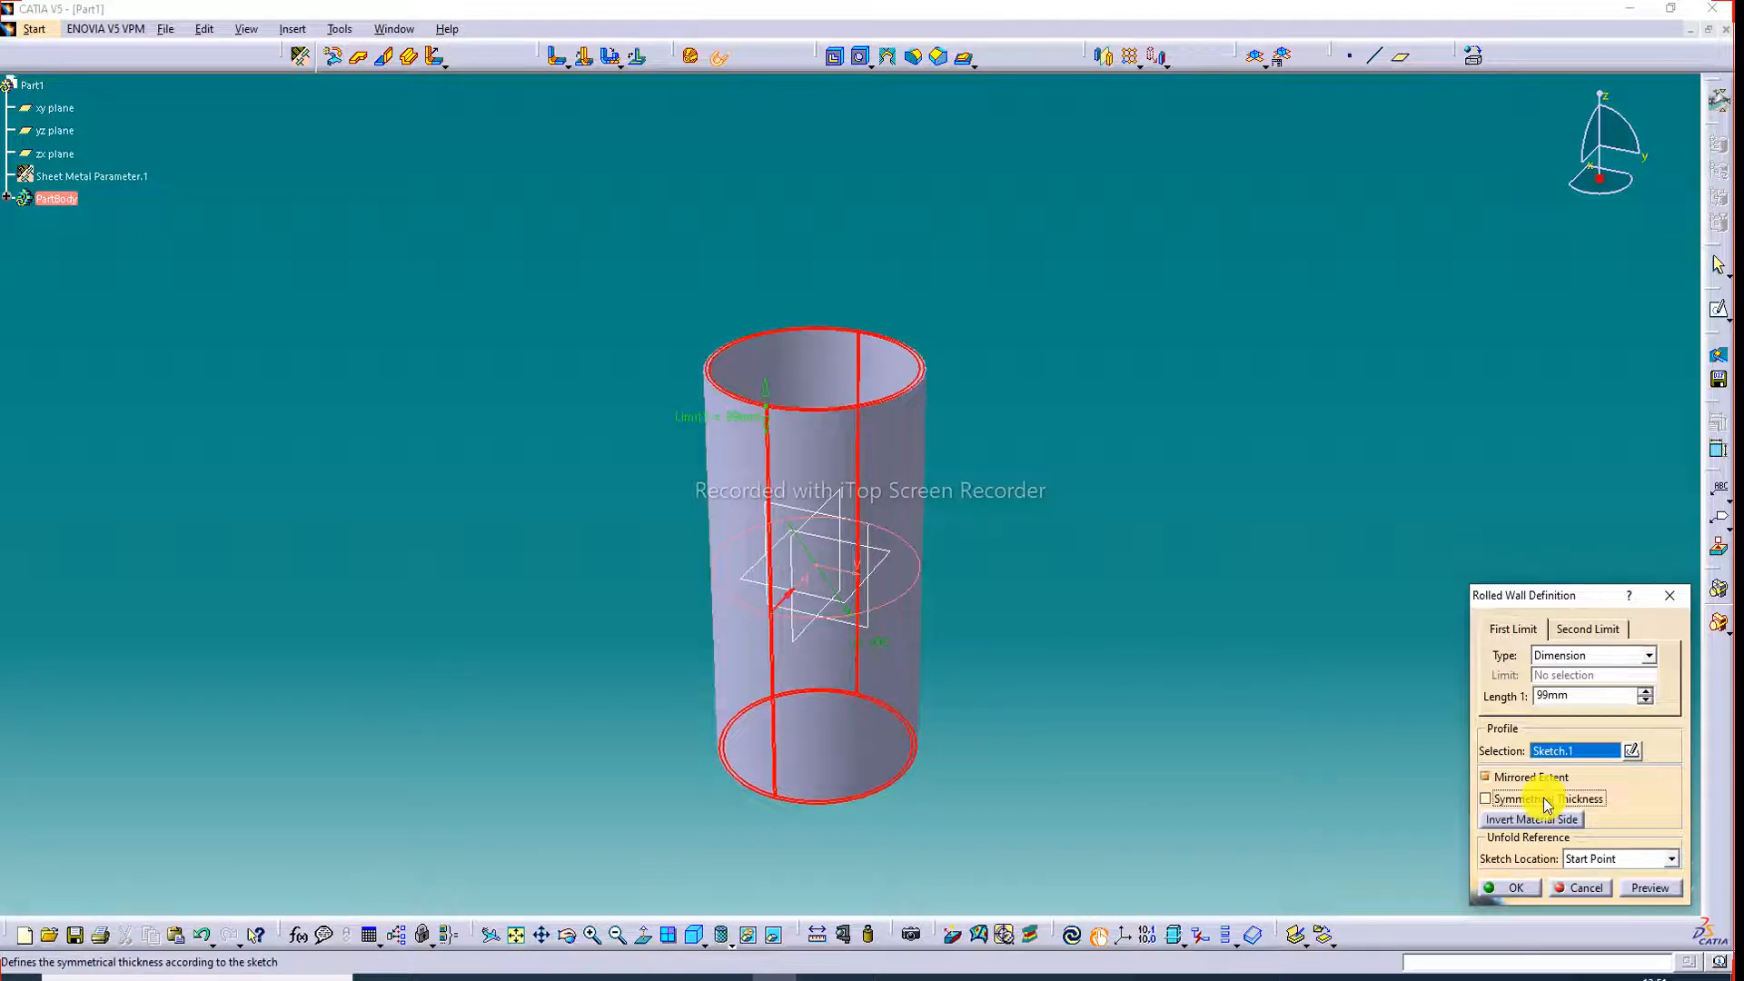
left_click(1544, 798)
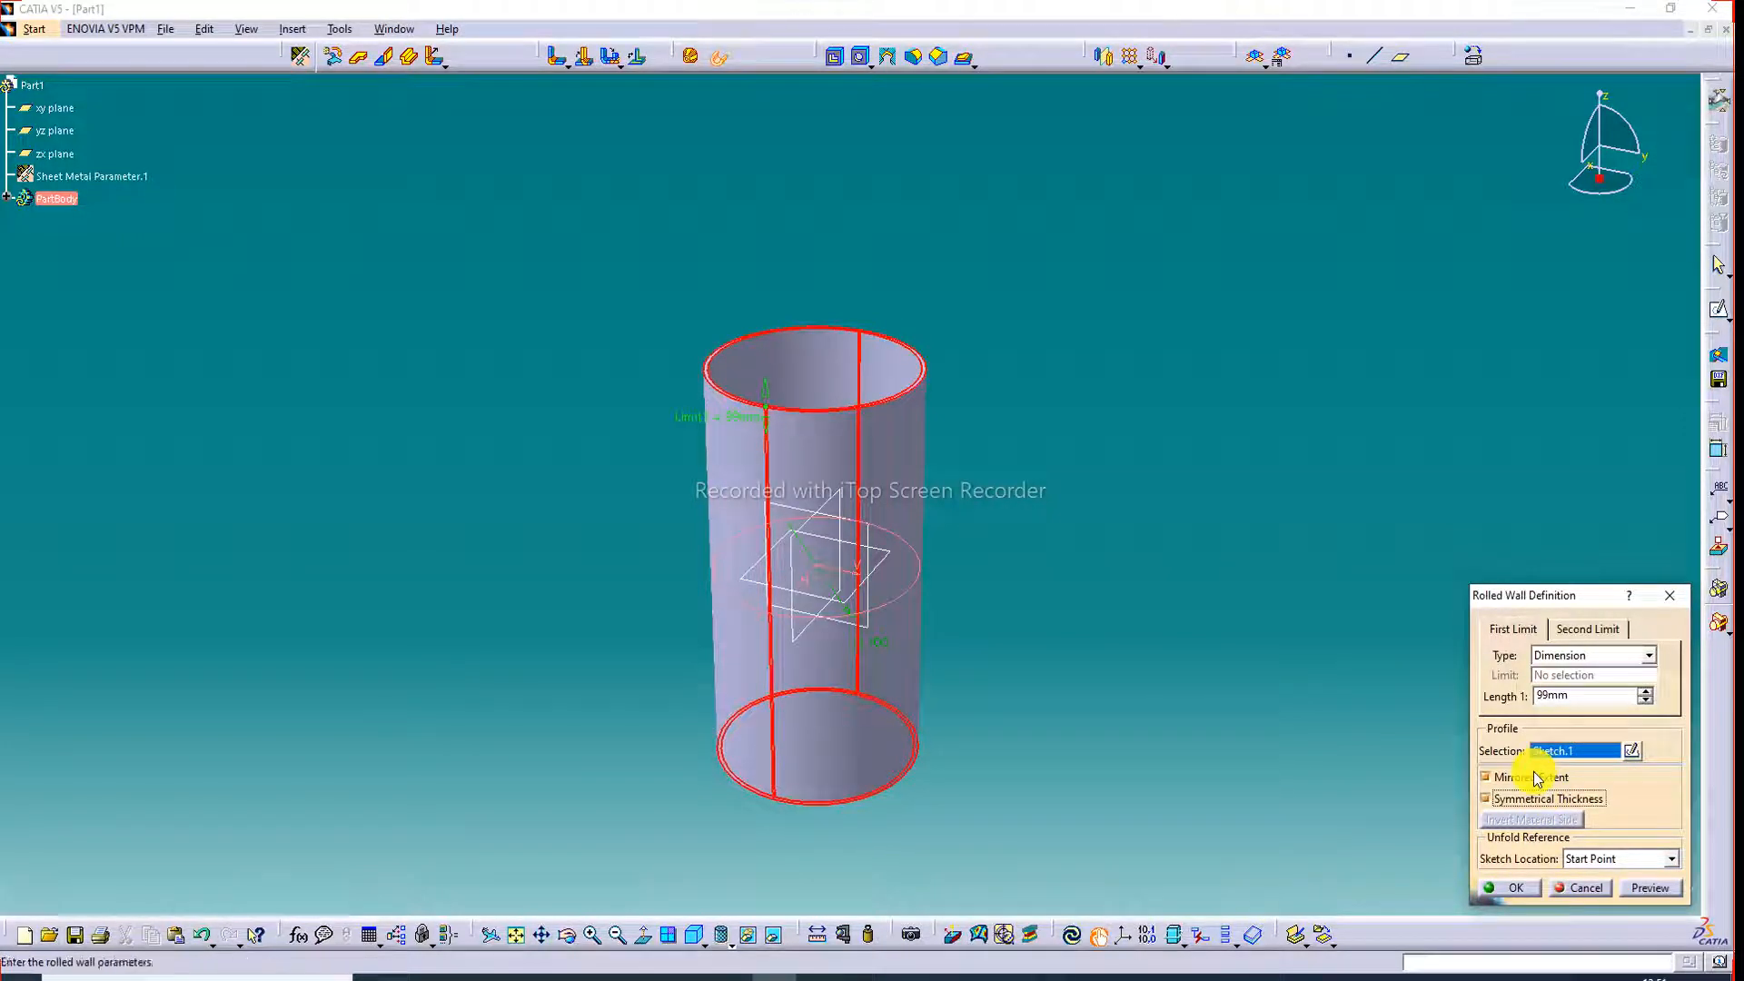
left_click(1535, 777)
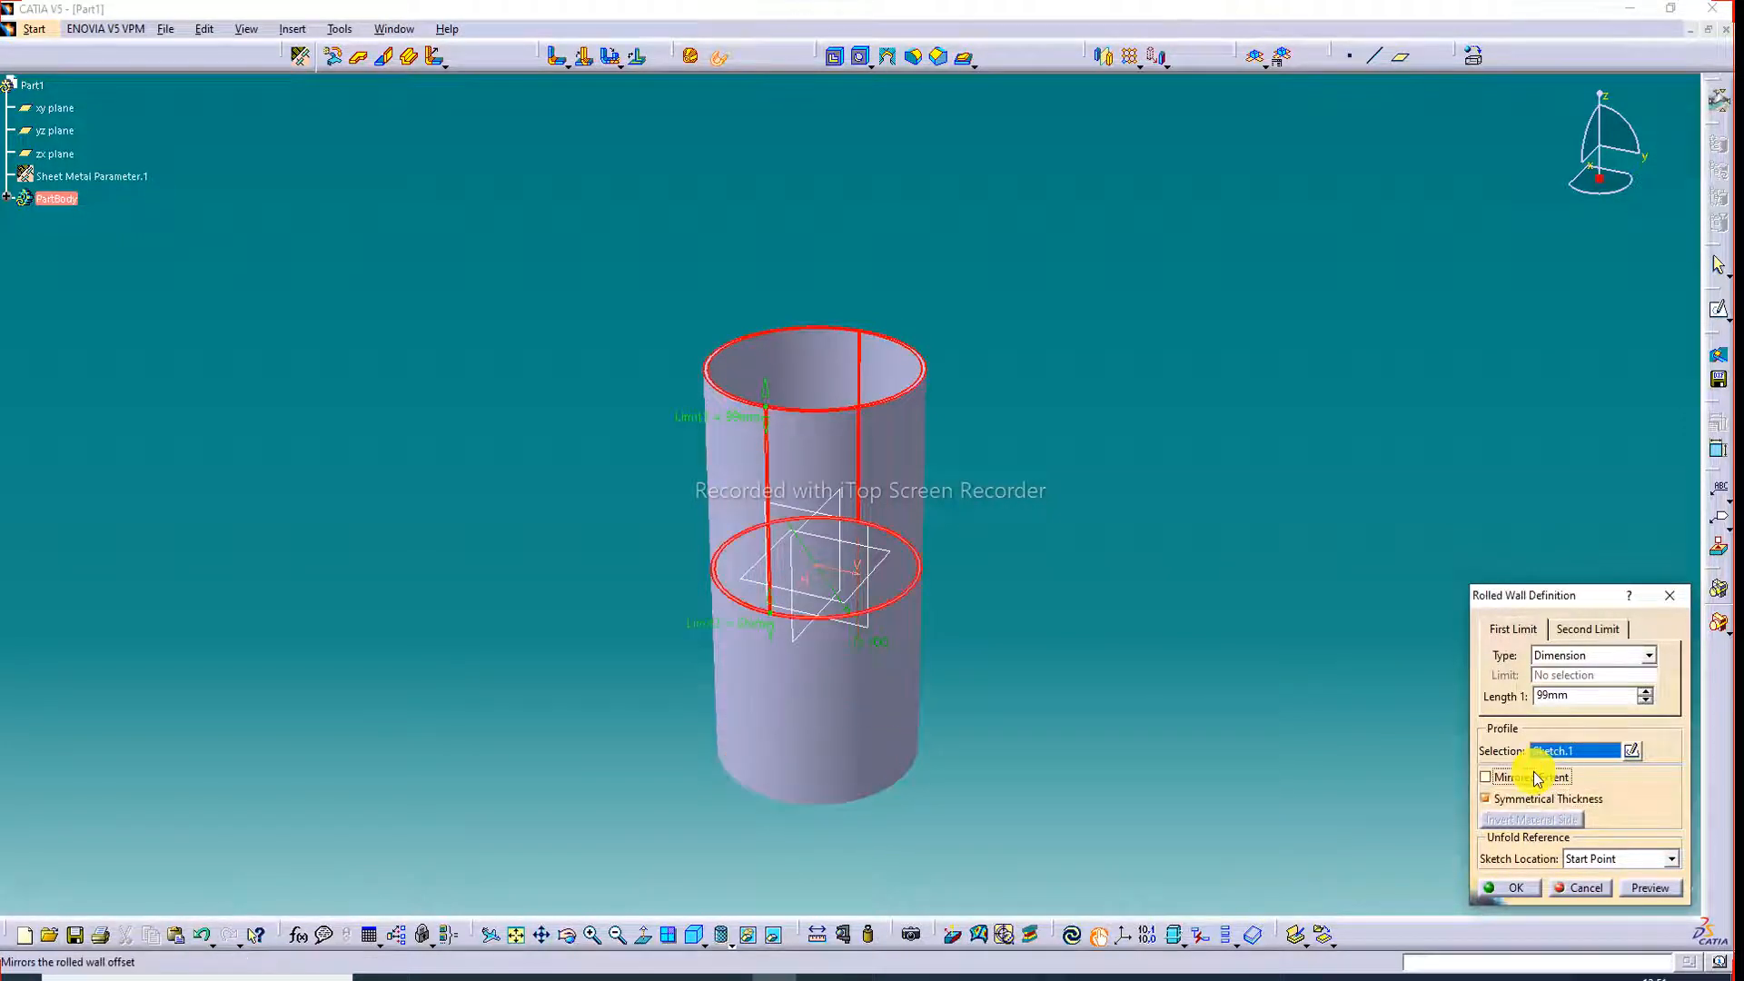
left_click(1648, 888)
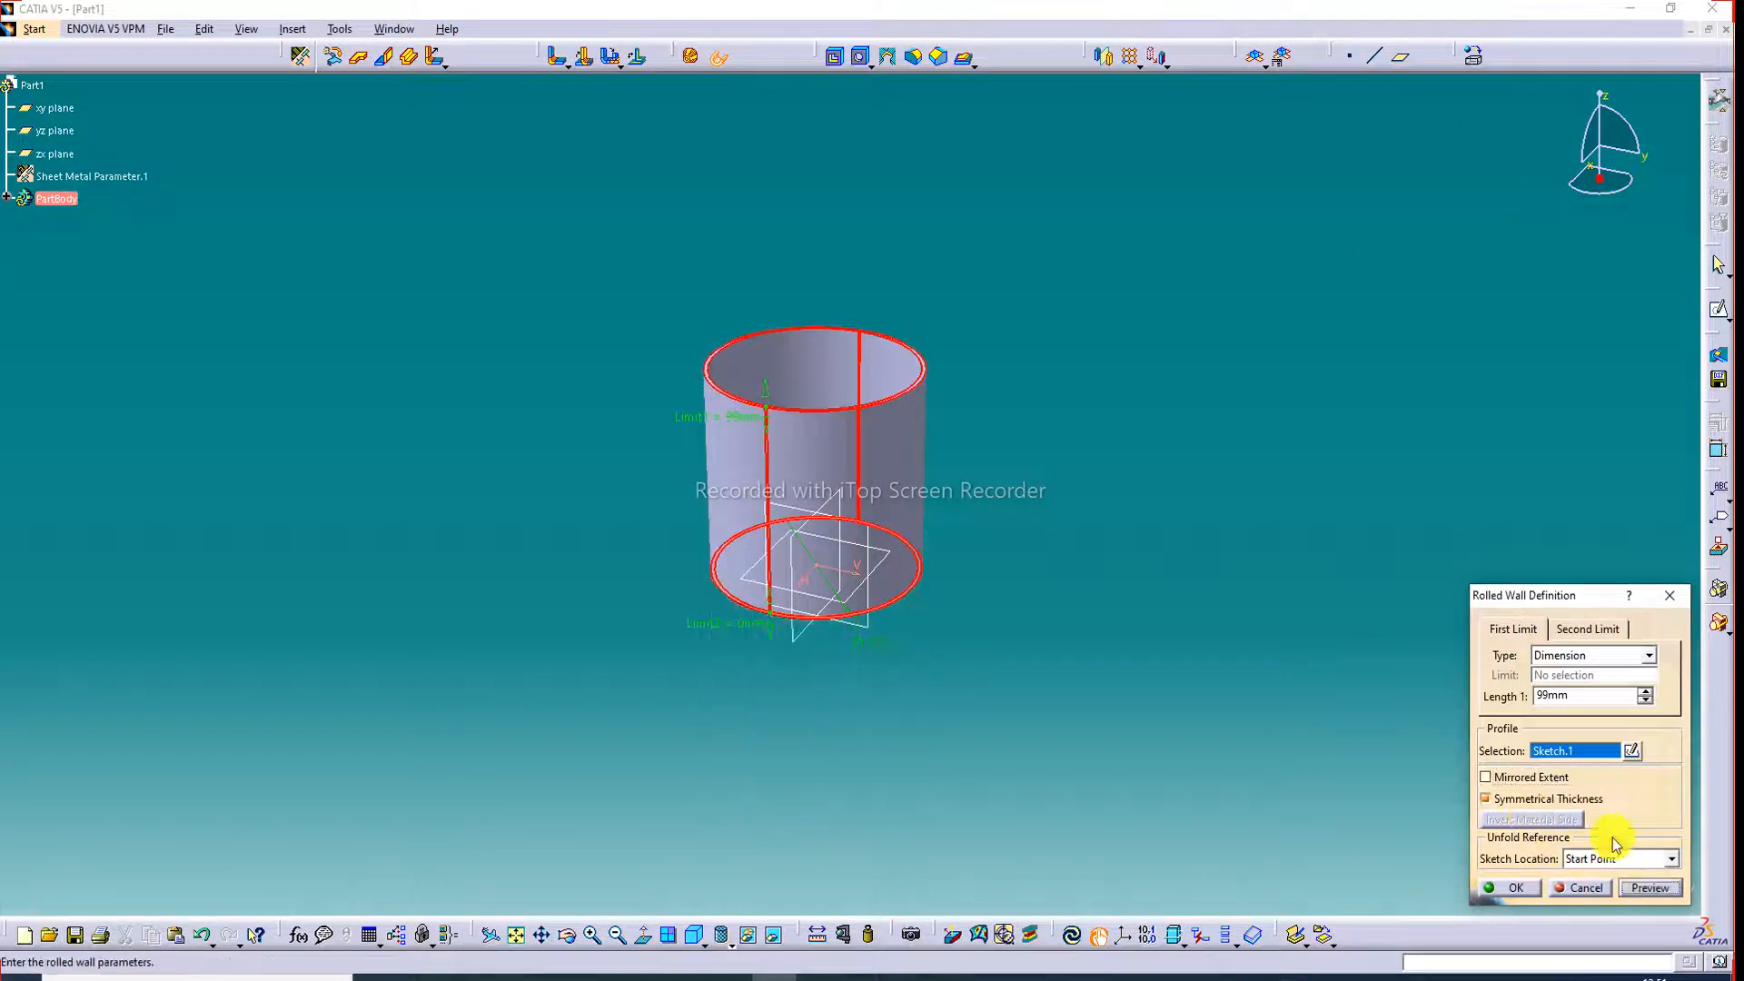
Enable Mirrored Extent again, preview the result and create the rolled wall.
left_click(1530, 777)
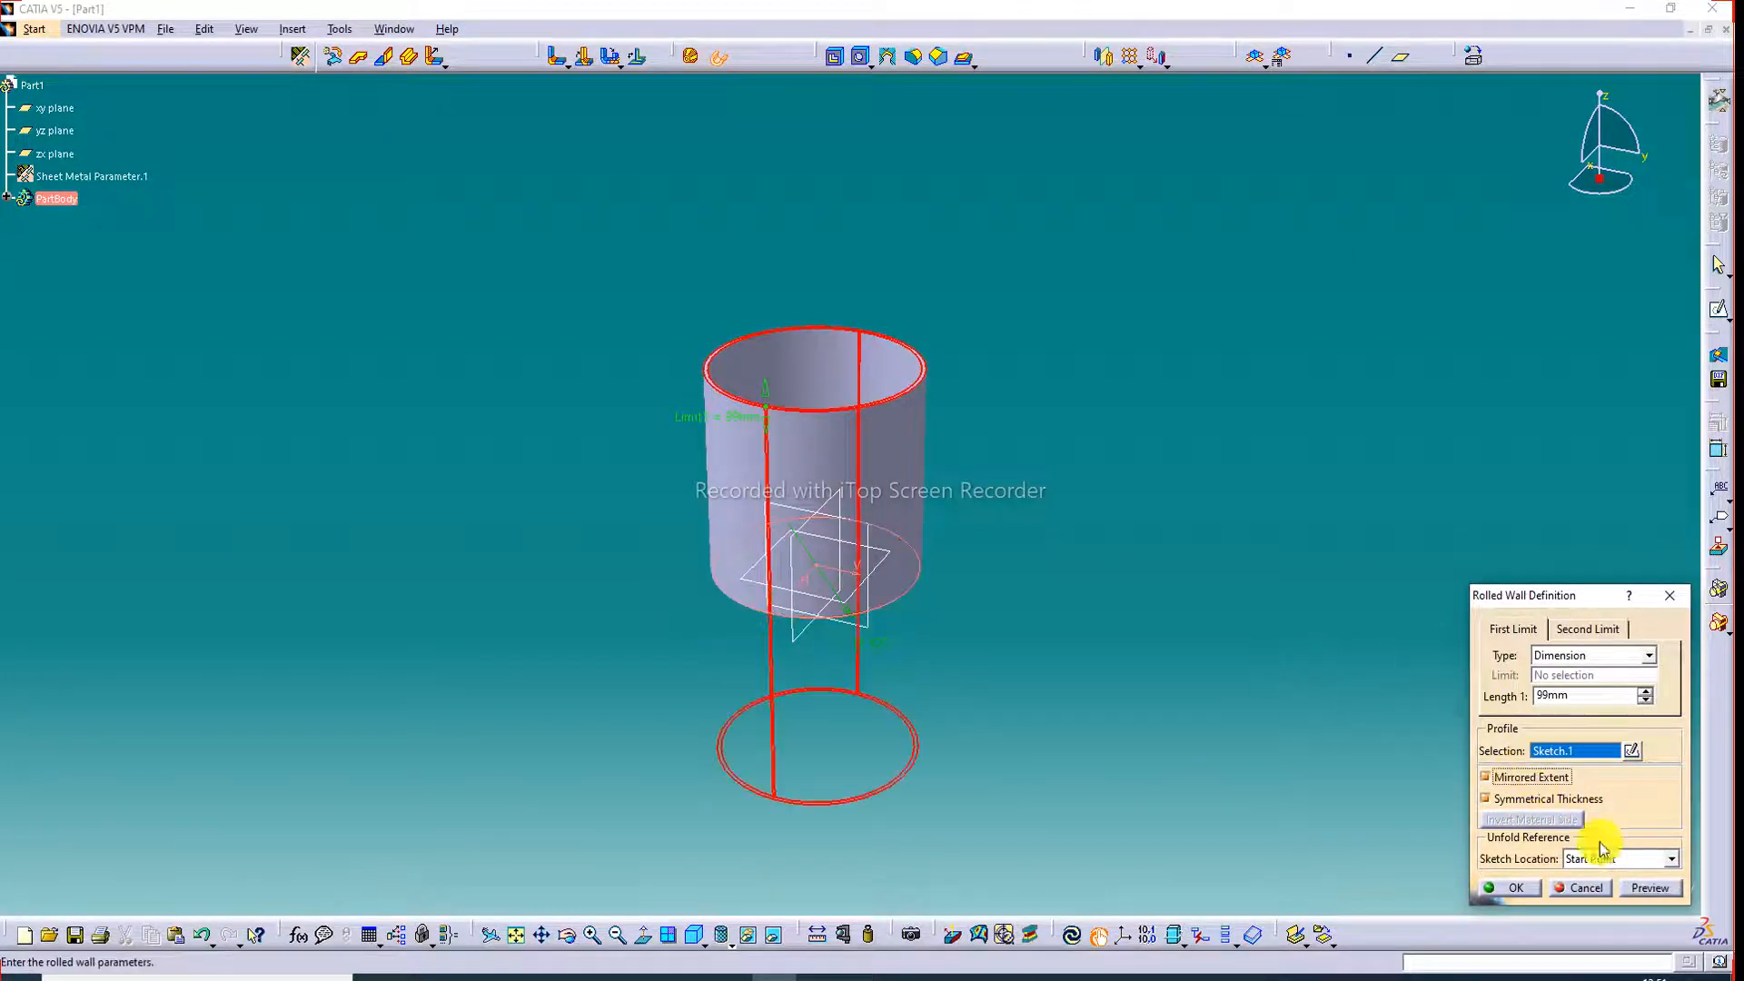
left_click(1650, 887)
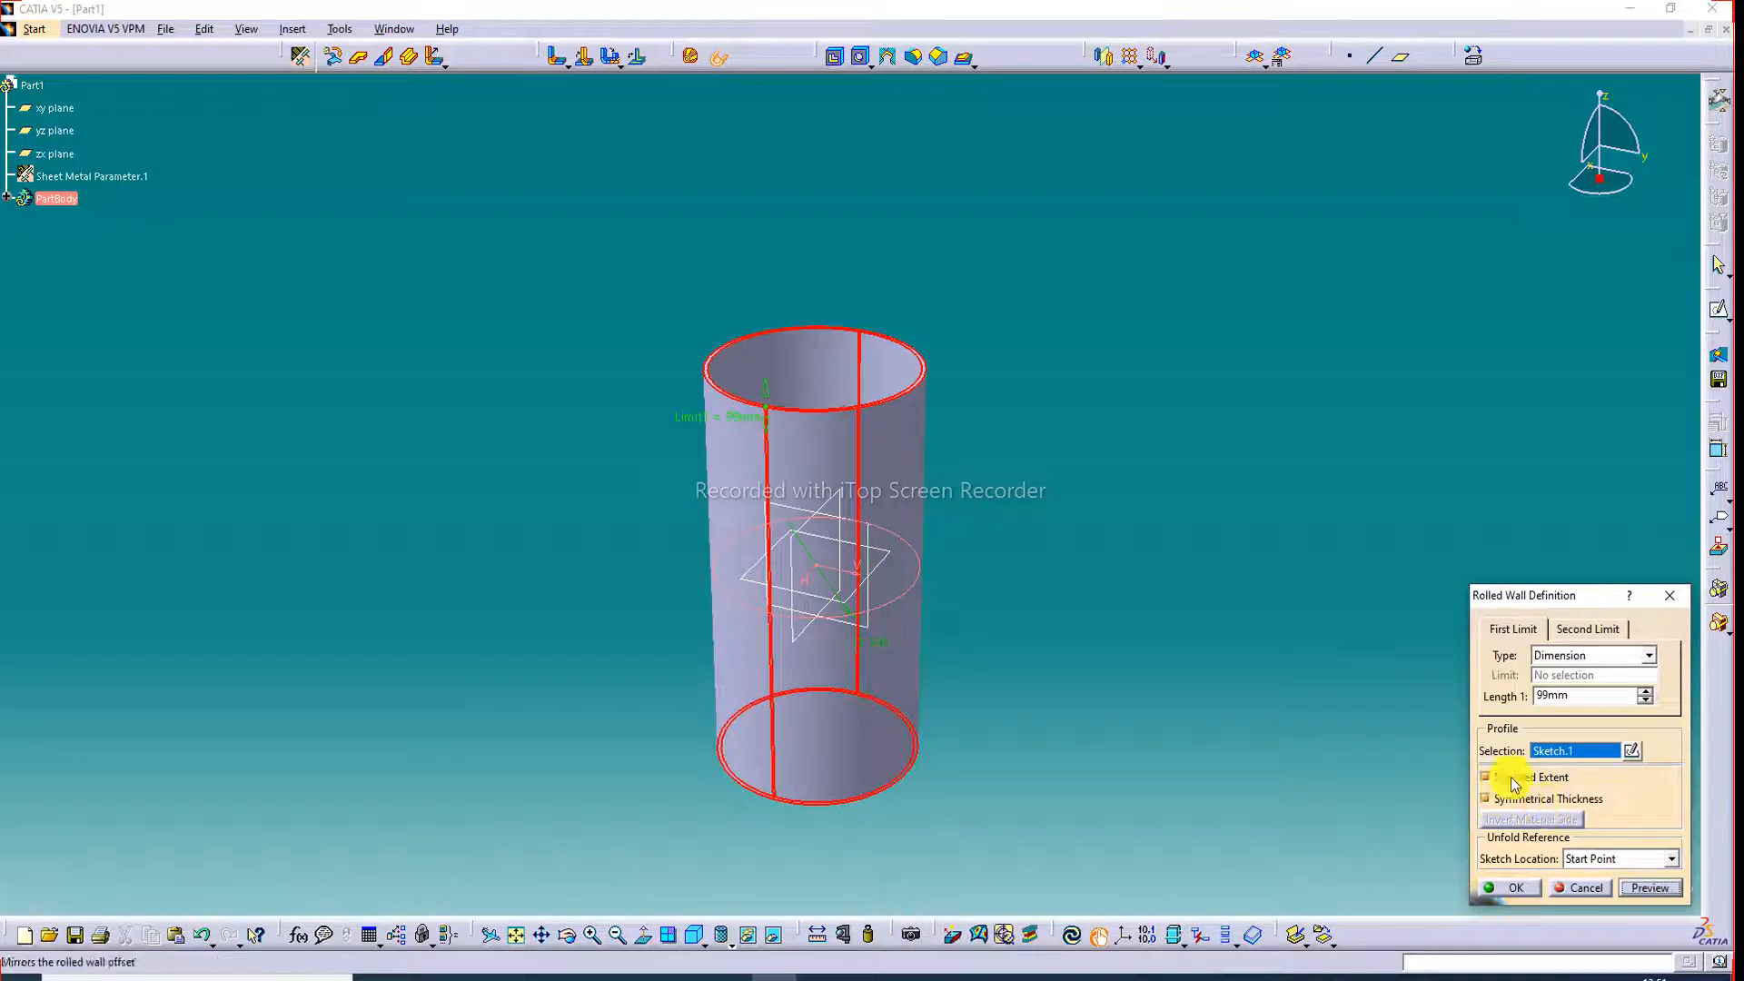
left_click(1535, 886)
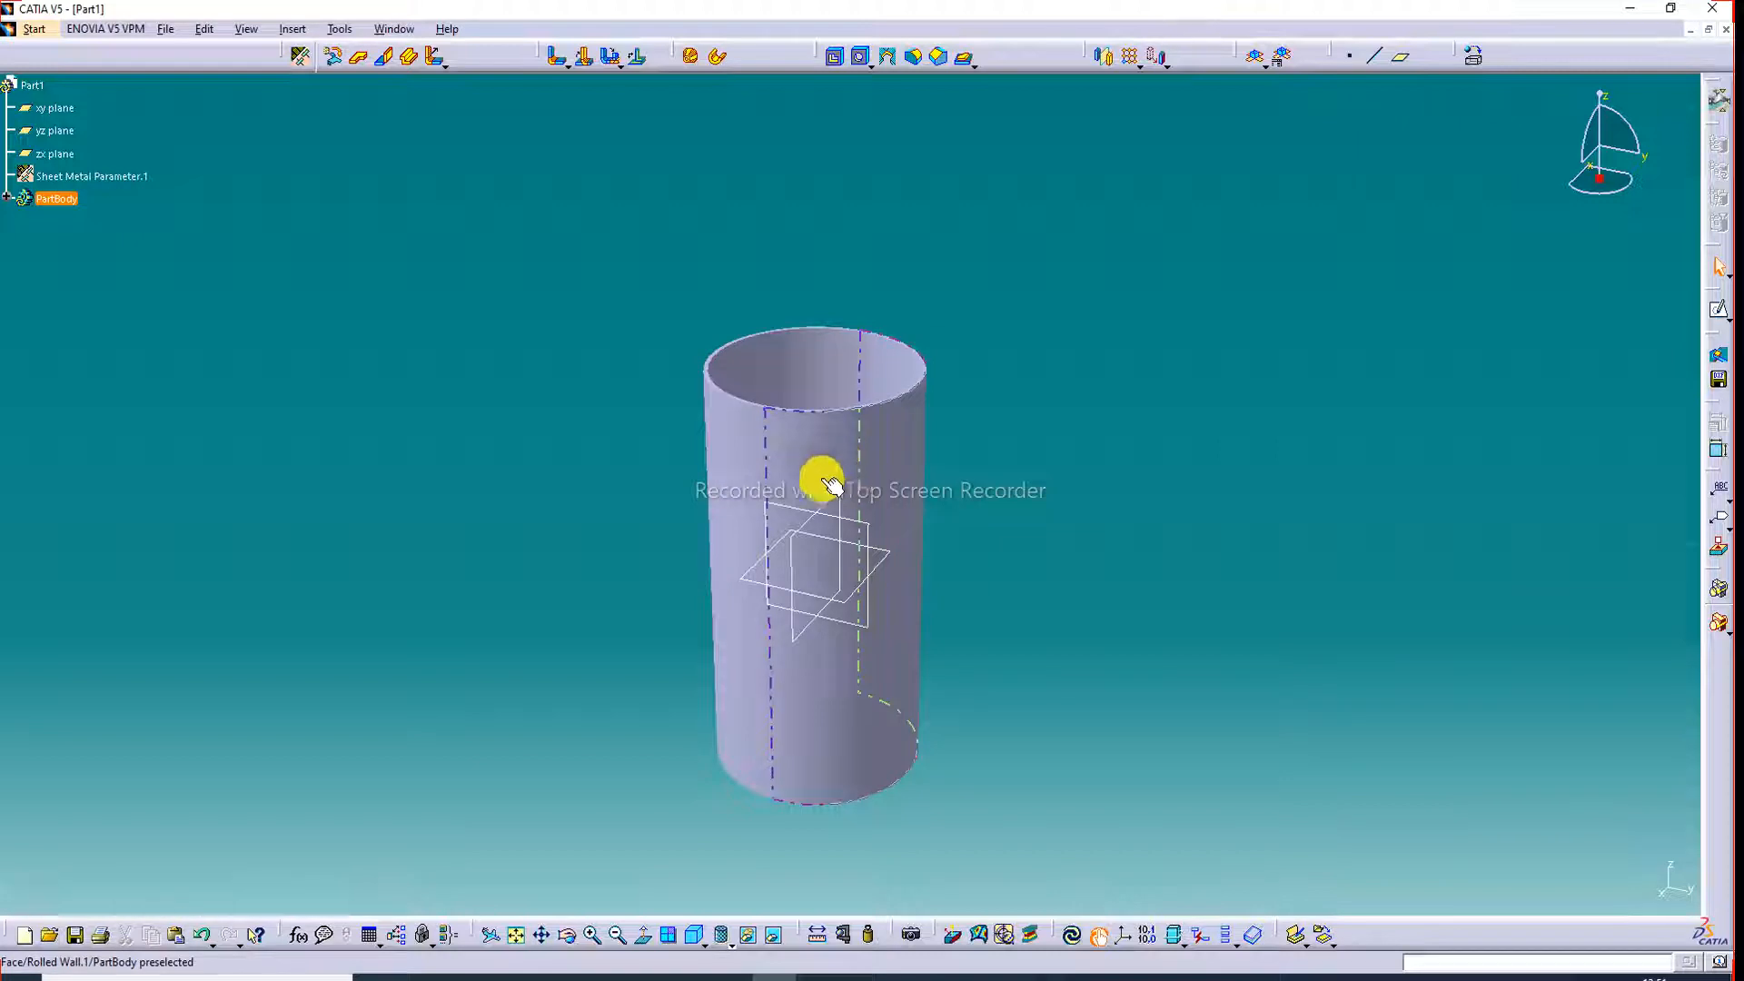
Hide the yz plane in the part.
left_click(515, 935)
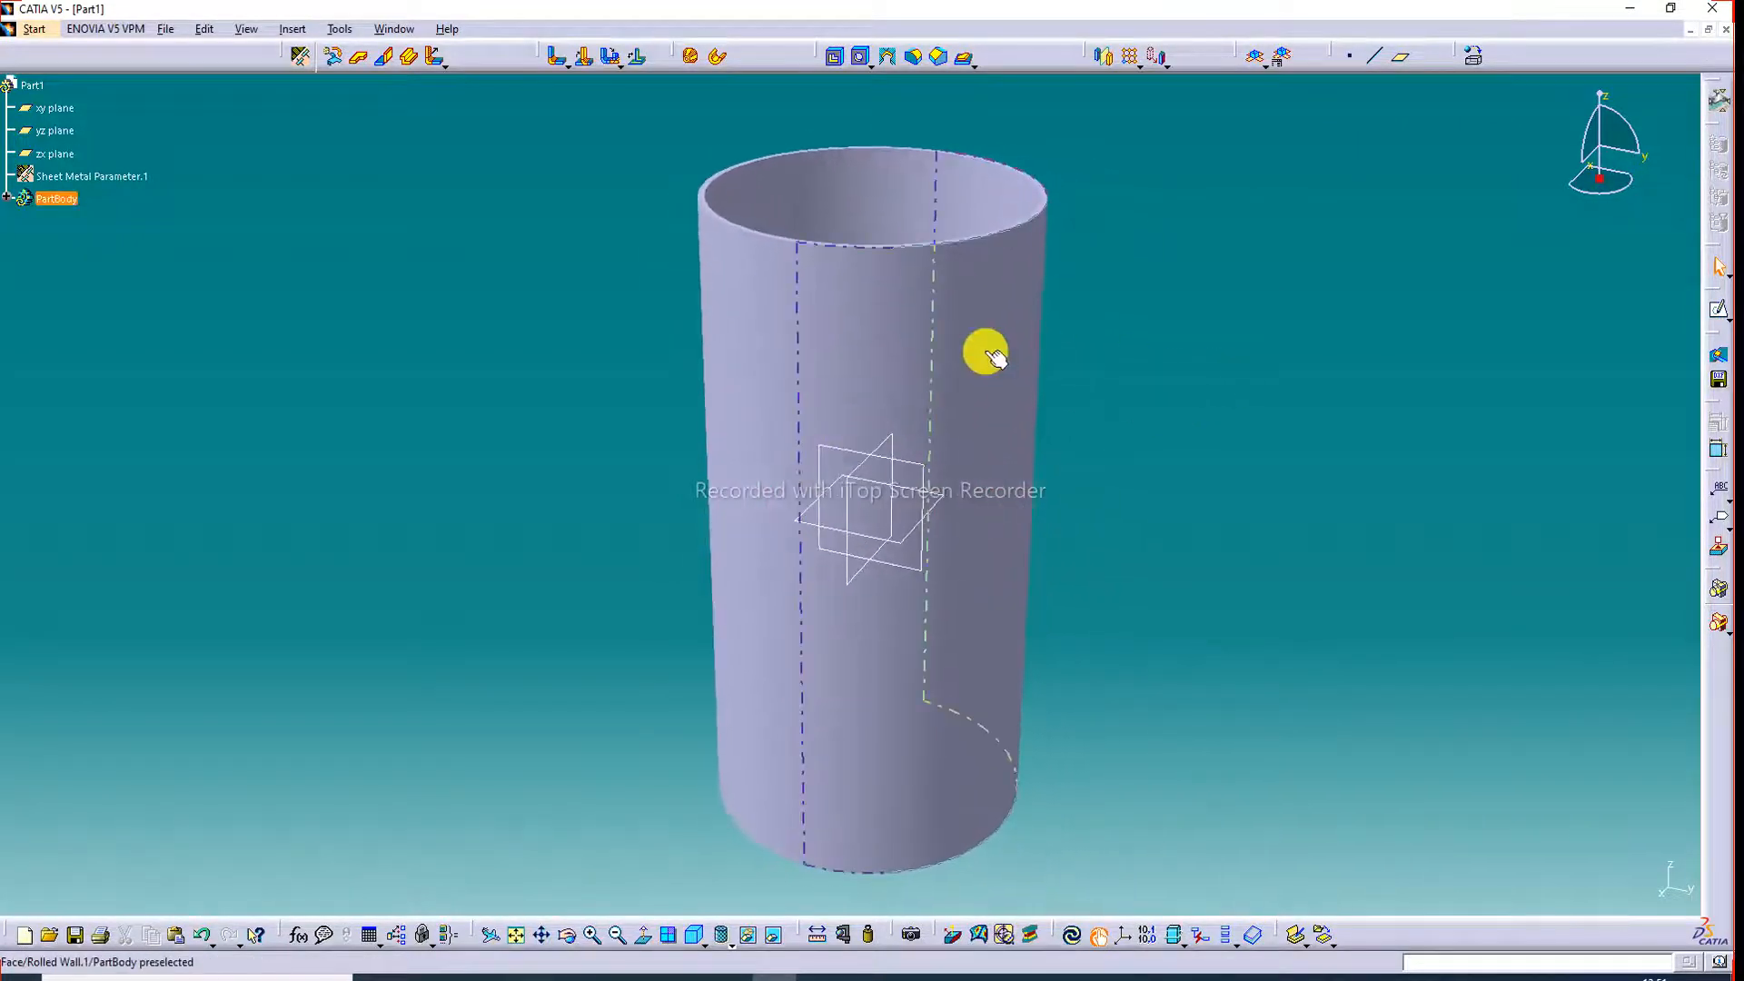
middle_click_drag(985, 351, 992, 543)
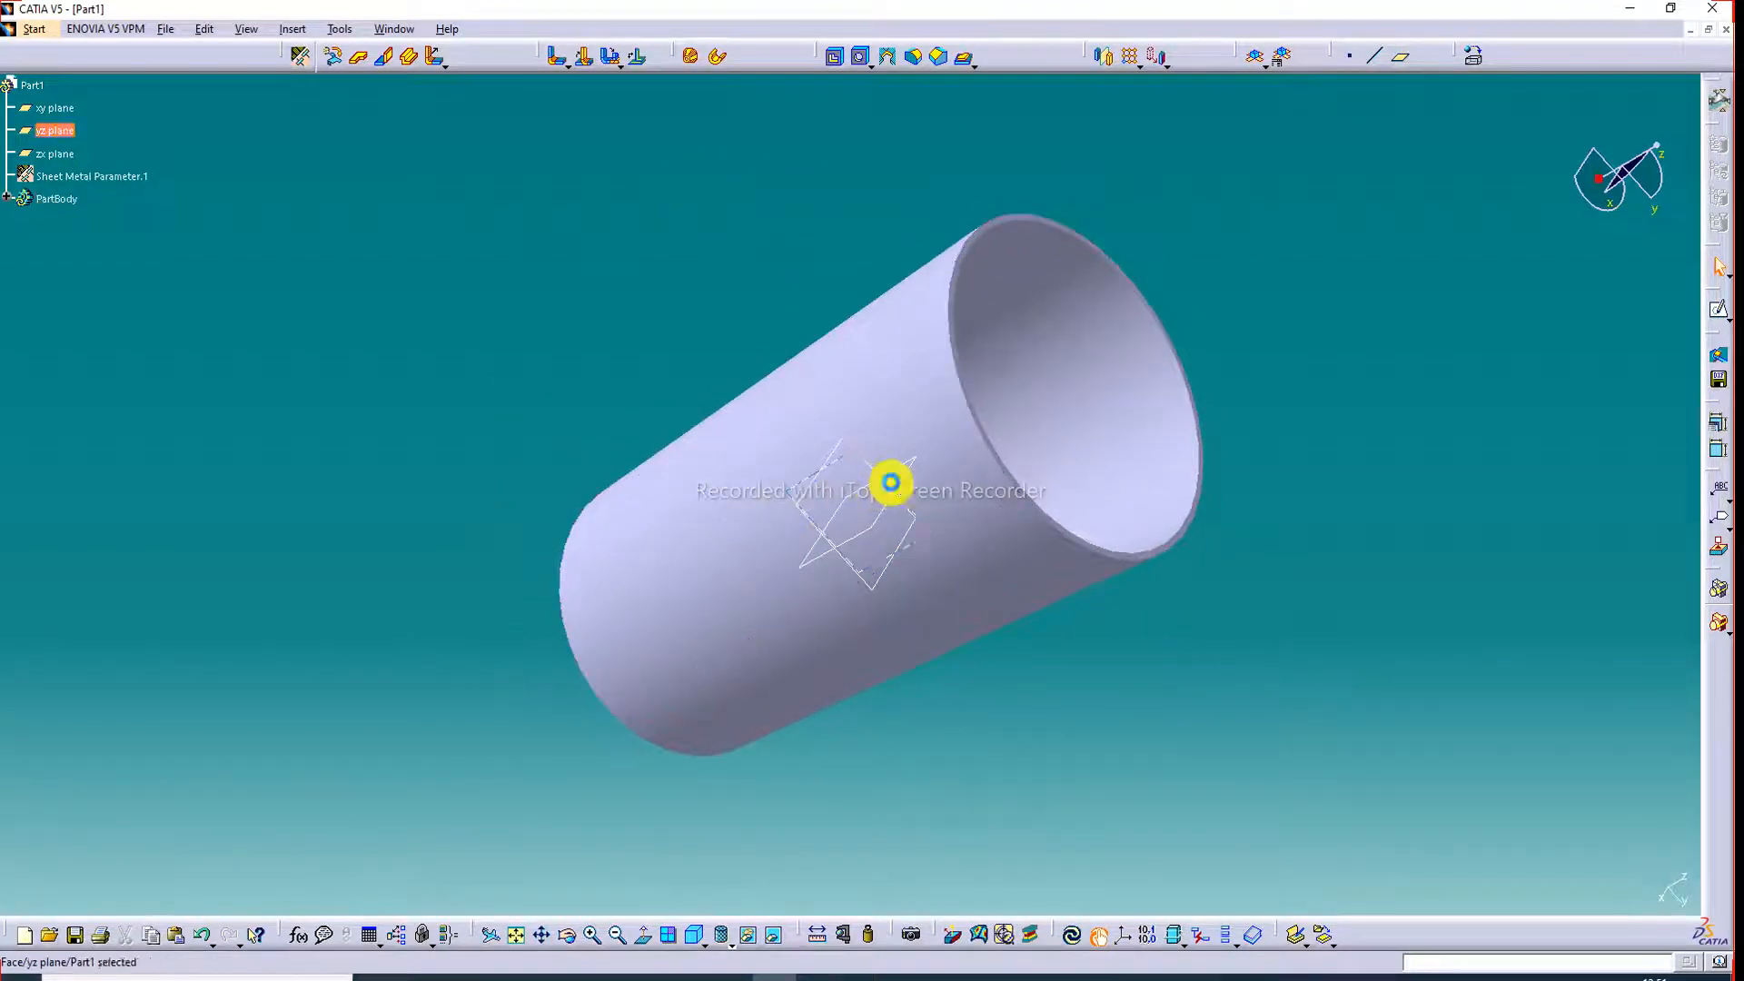
right_click(890, 482)
left_click(949, 540)
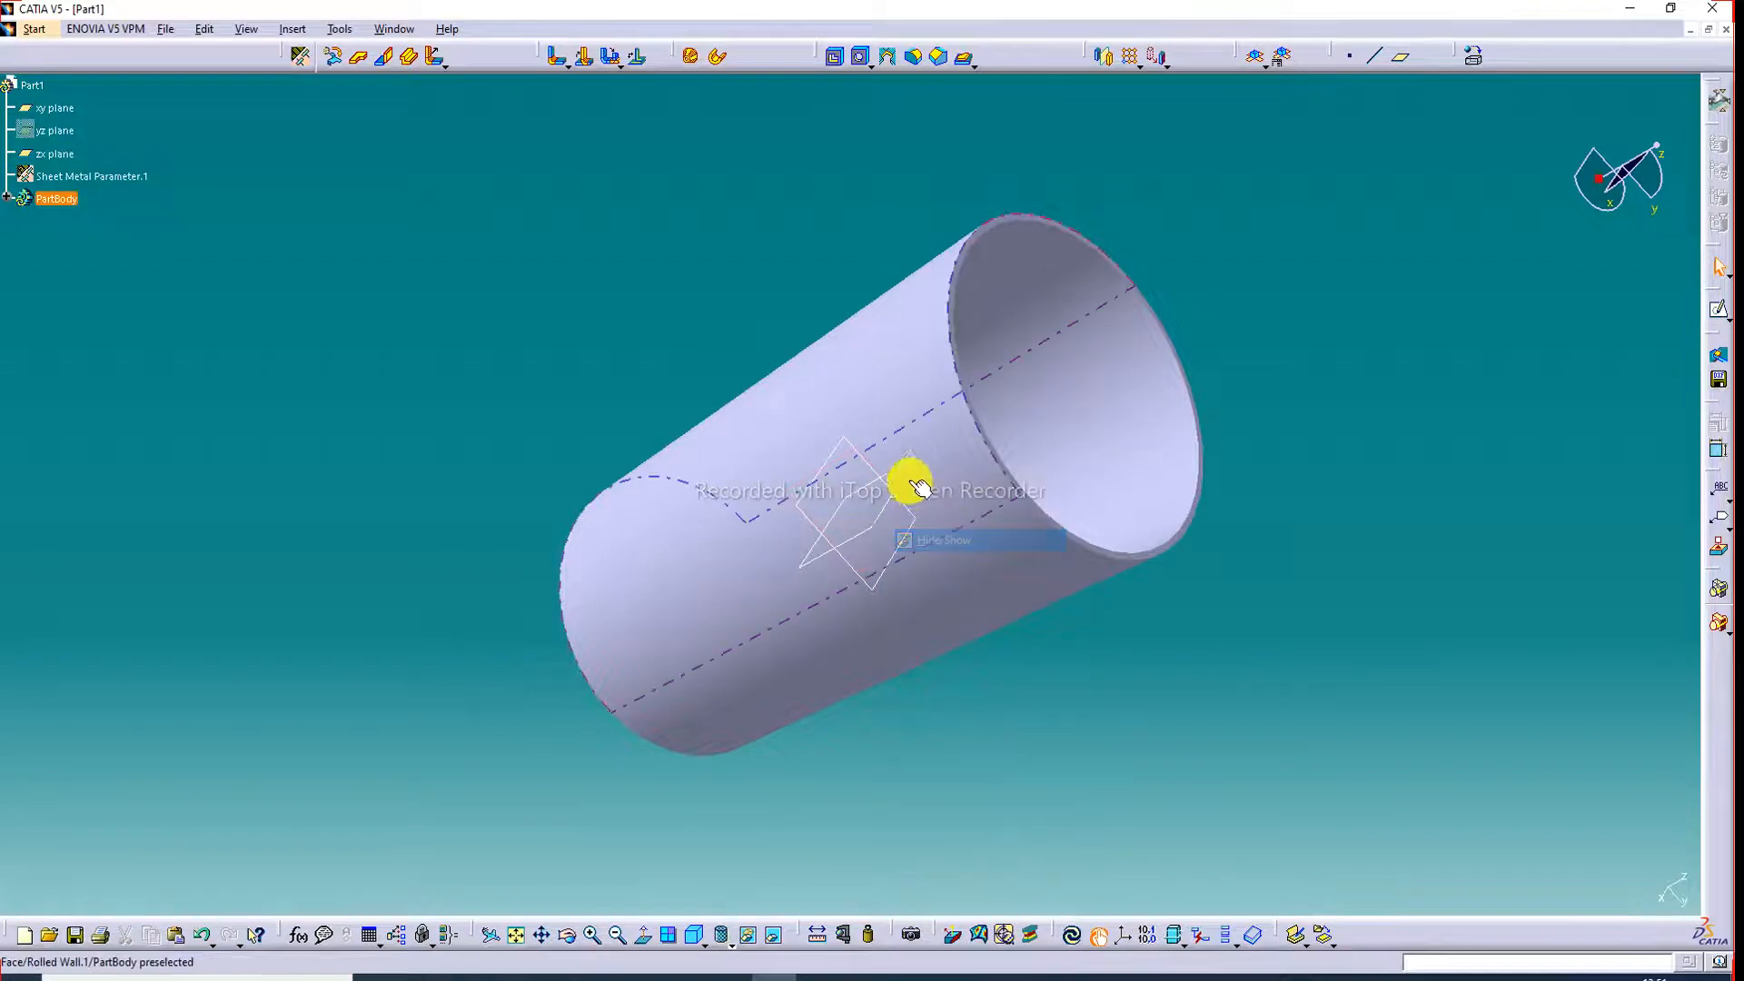
right_click(899, 476)
left_click(947, 534)
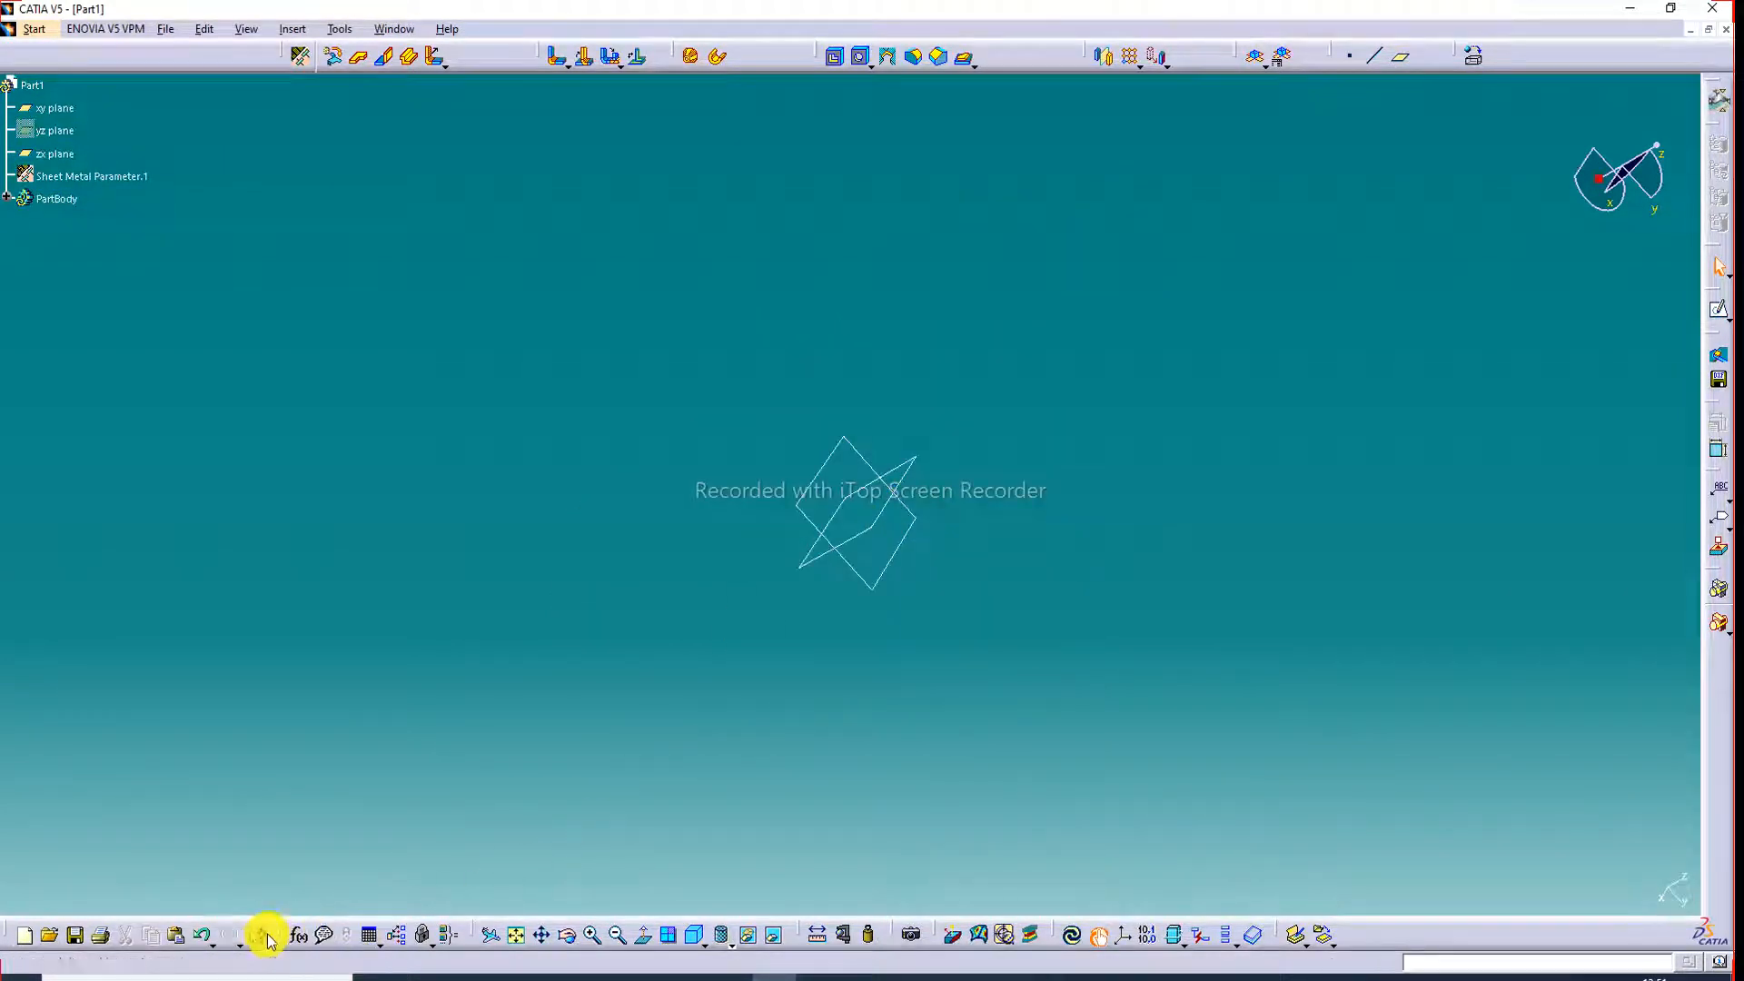
left_click(200, 934)
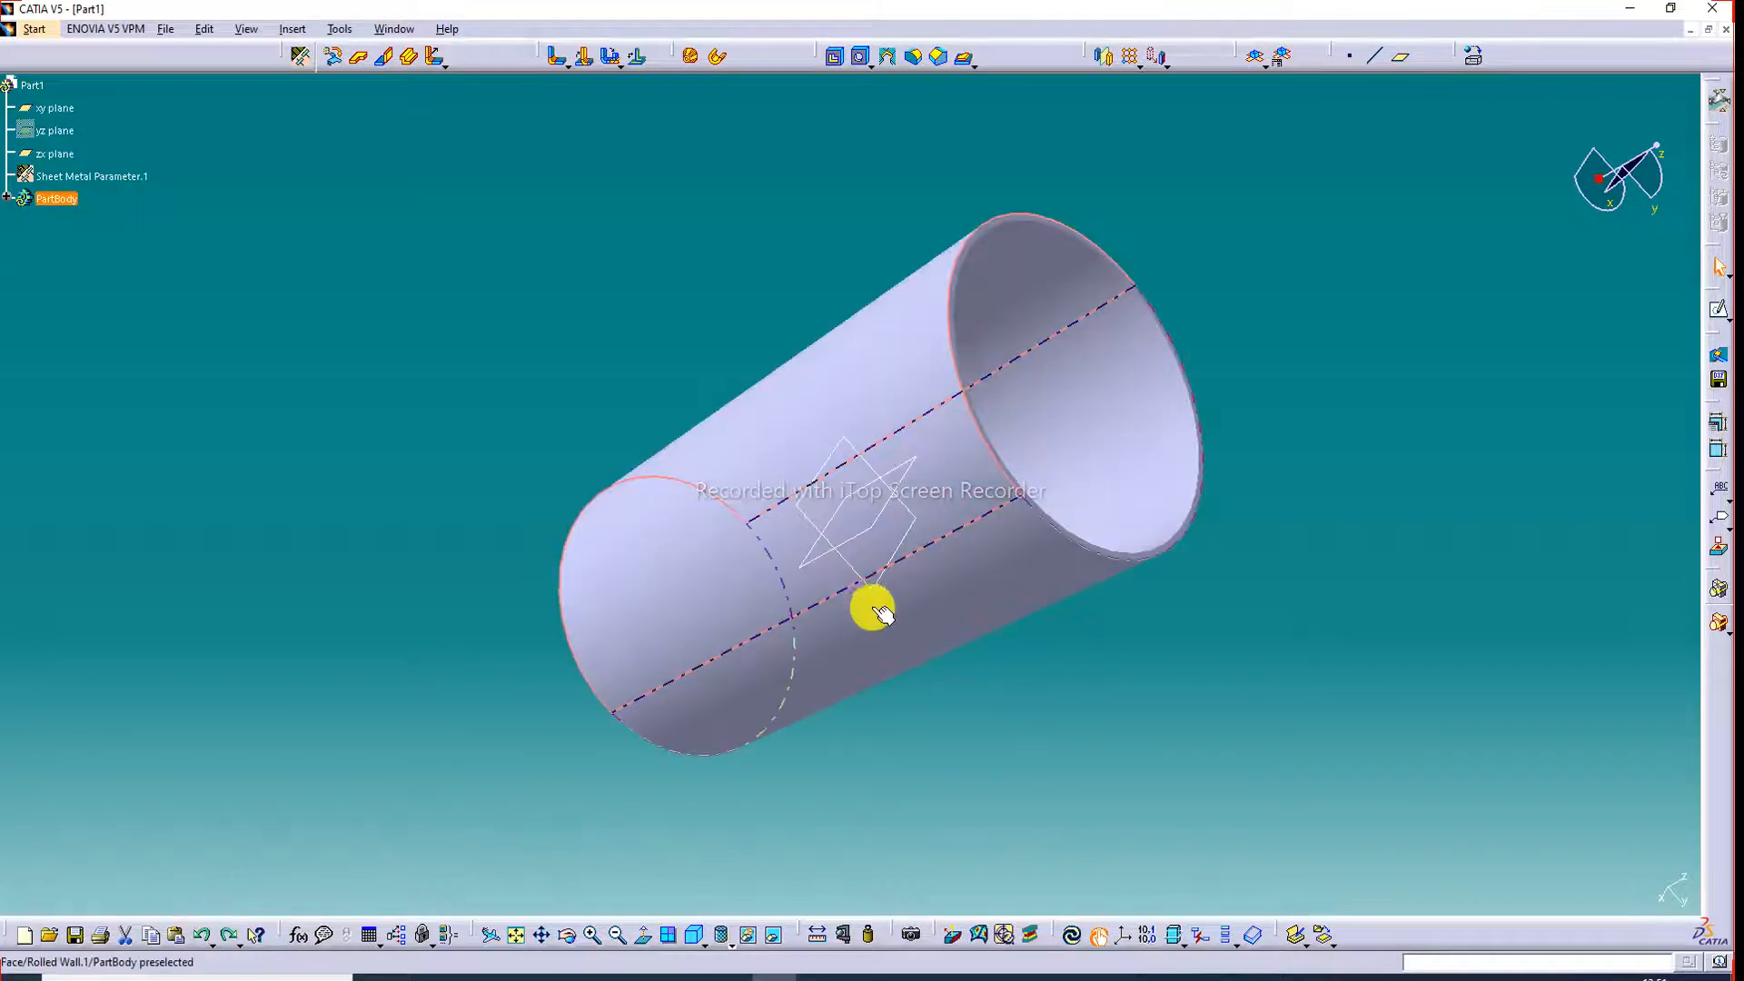
Hide the zx plane and the xy plane, keeping the rolled wall displayed.
right_click(876, 528)
left_click(913, 569)
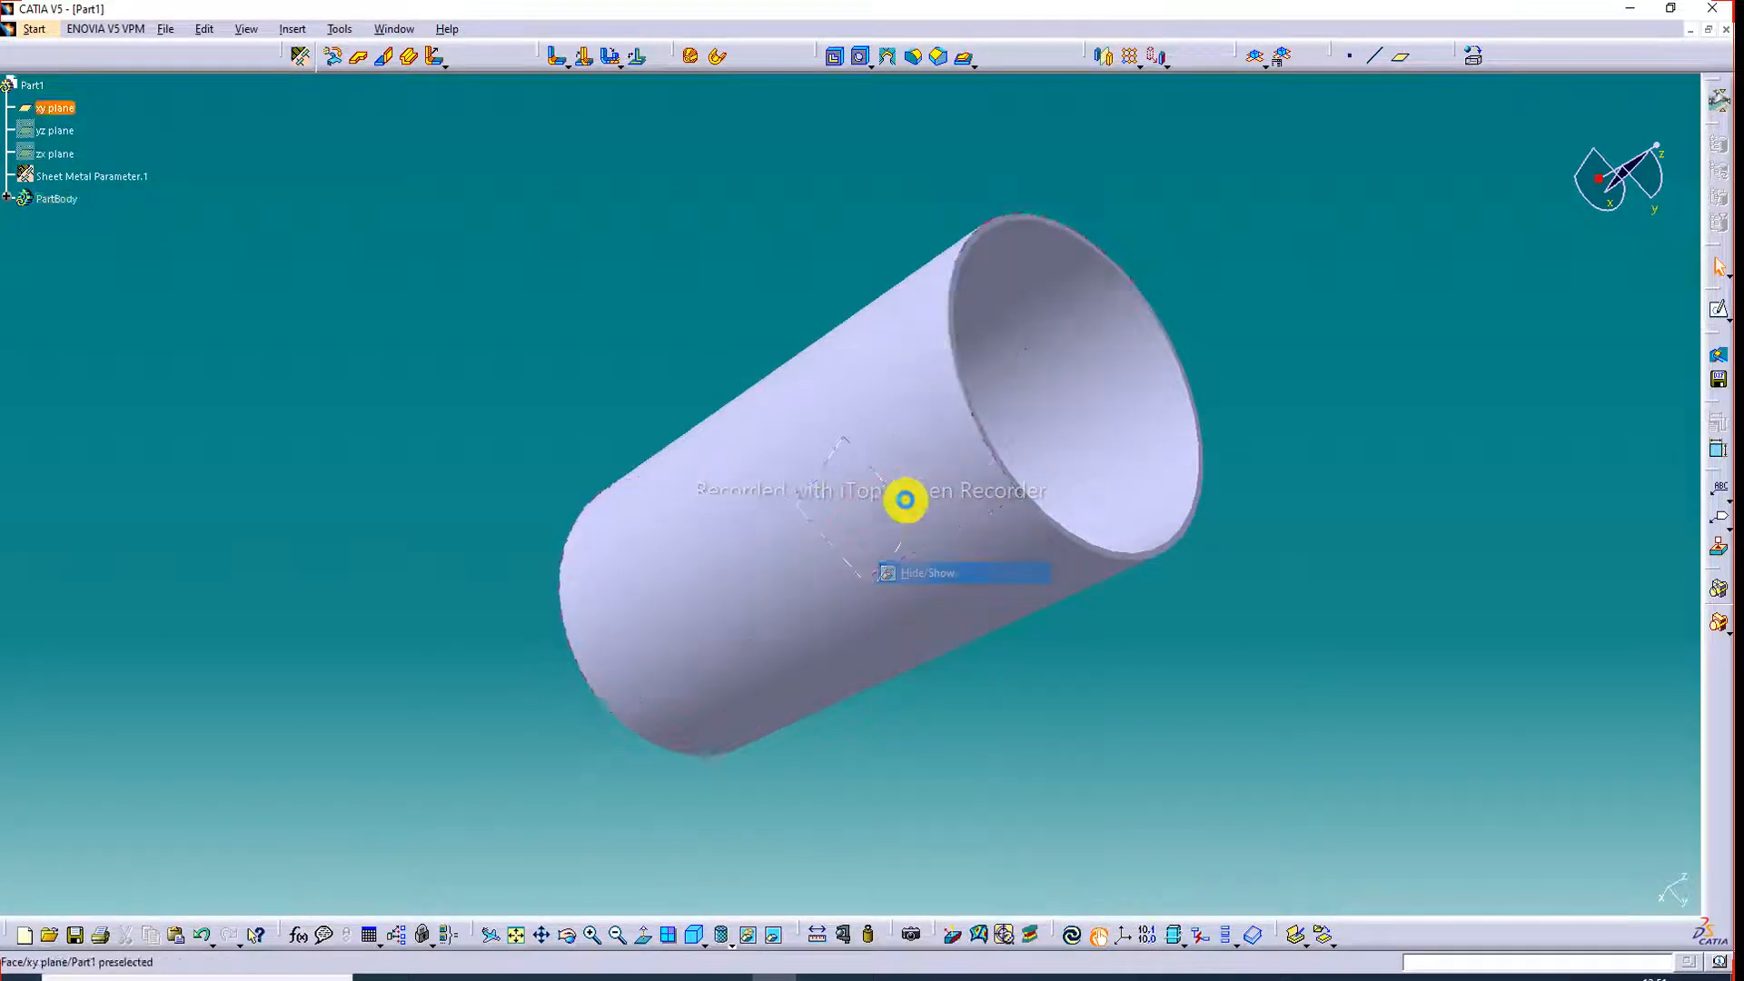
right_click(889, 492)
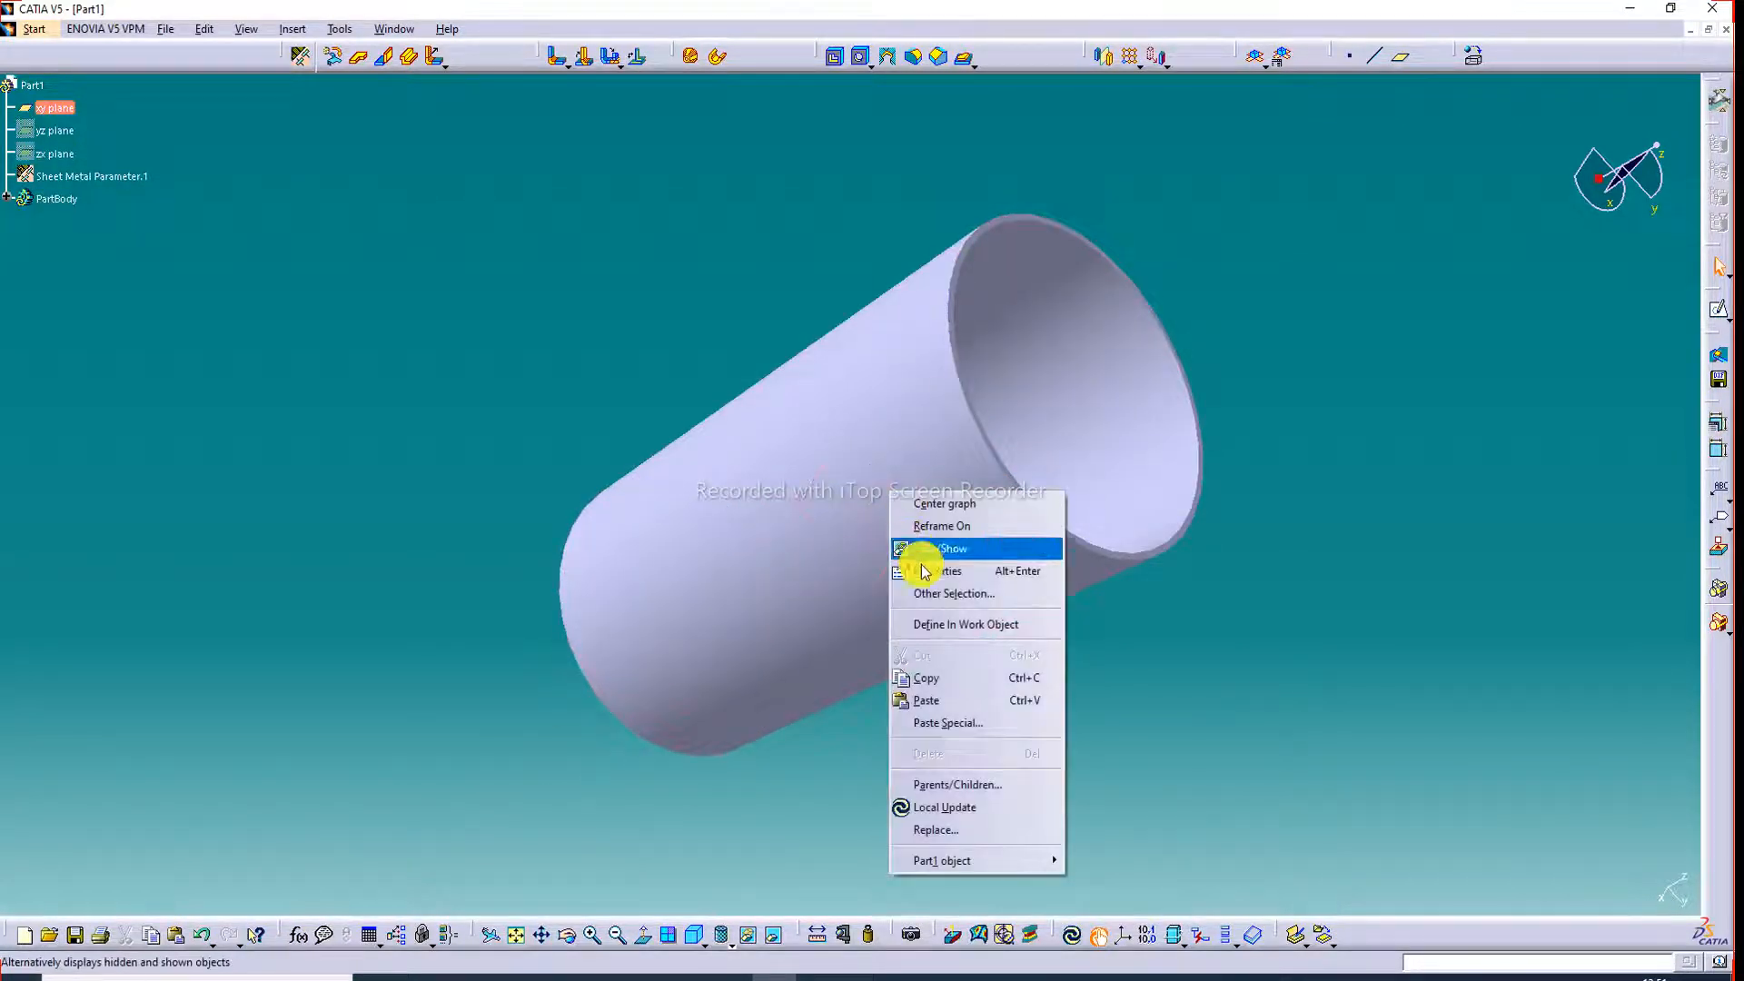
left_click(936, 548)
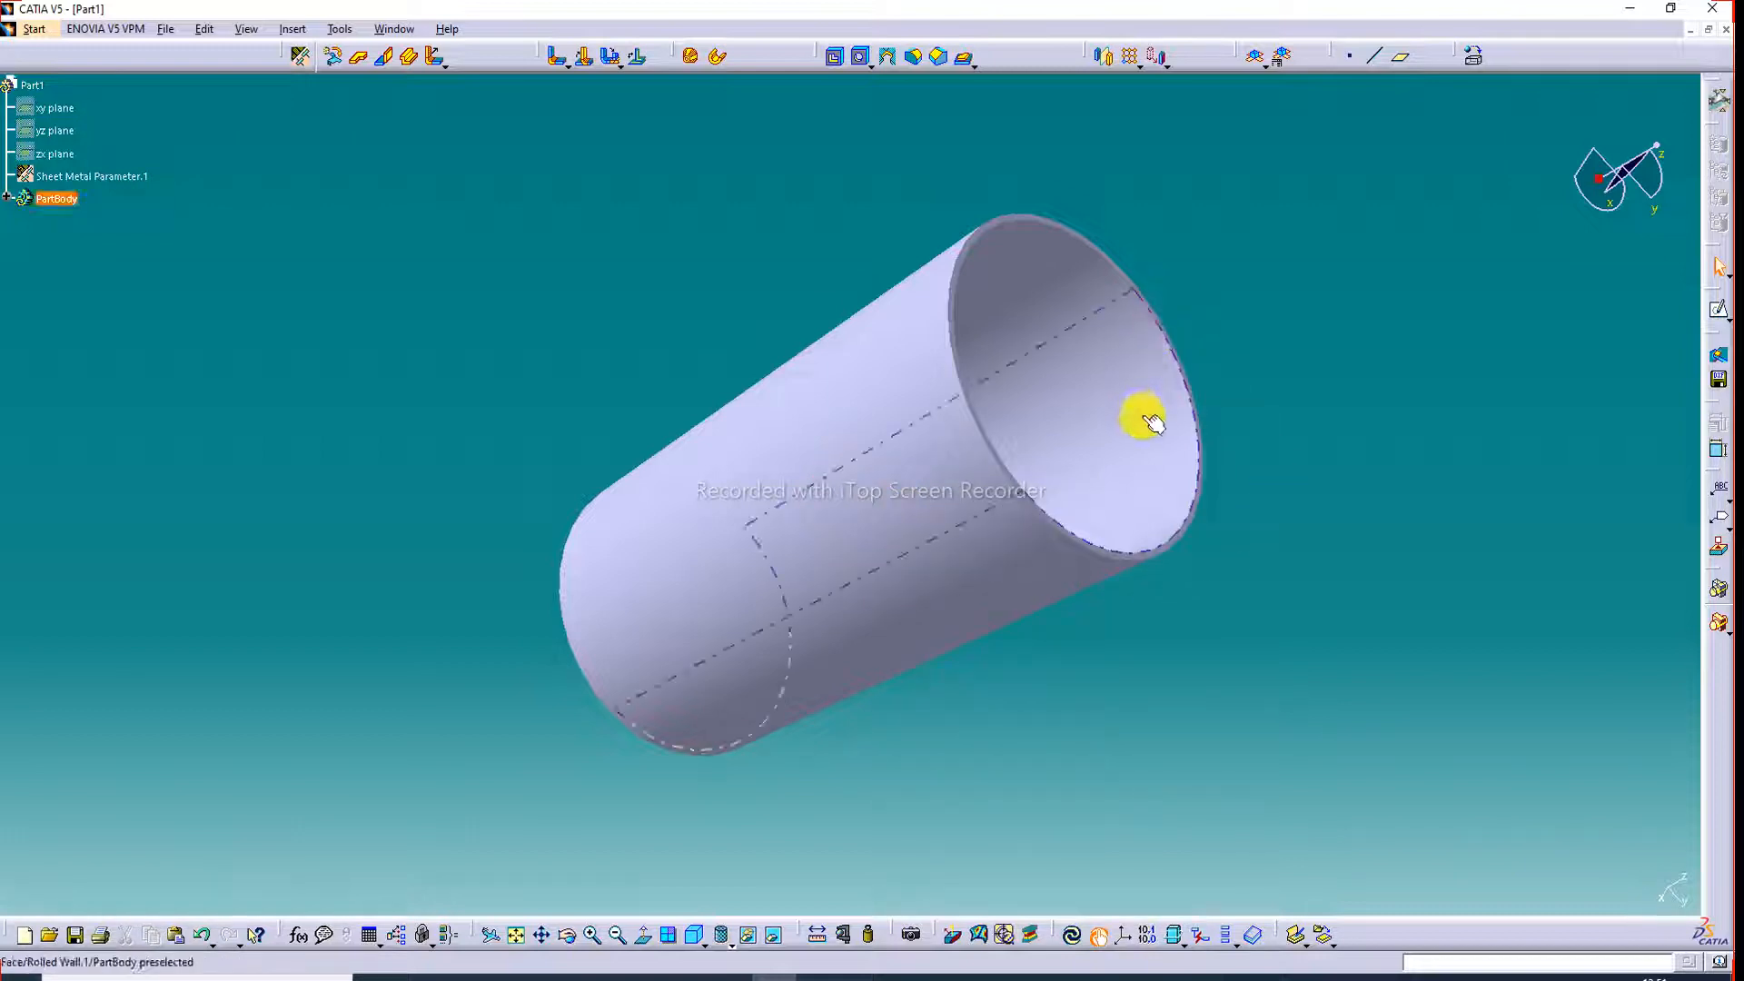
Apply the Steel material from the Metal family of the default material catalog to the rolled wall body.
middle_click_drag(1125, 296, 1324, 362)
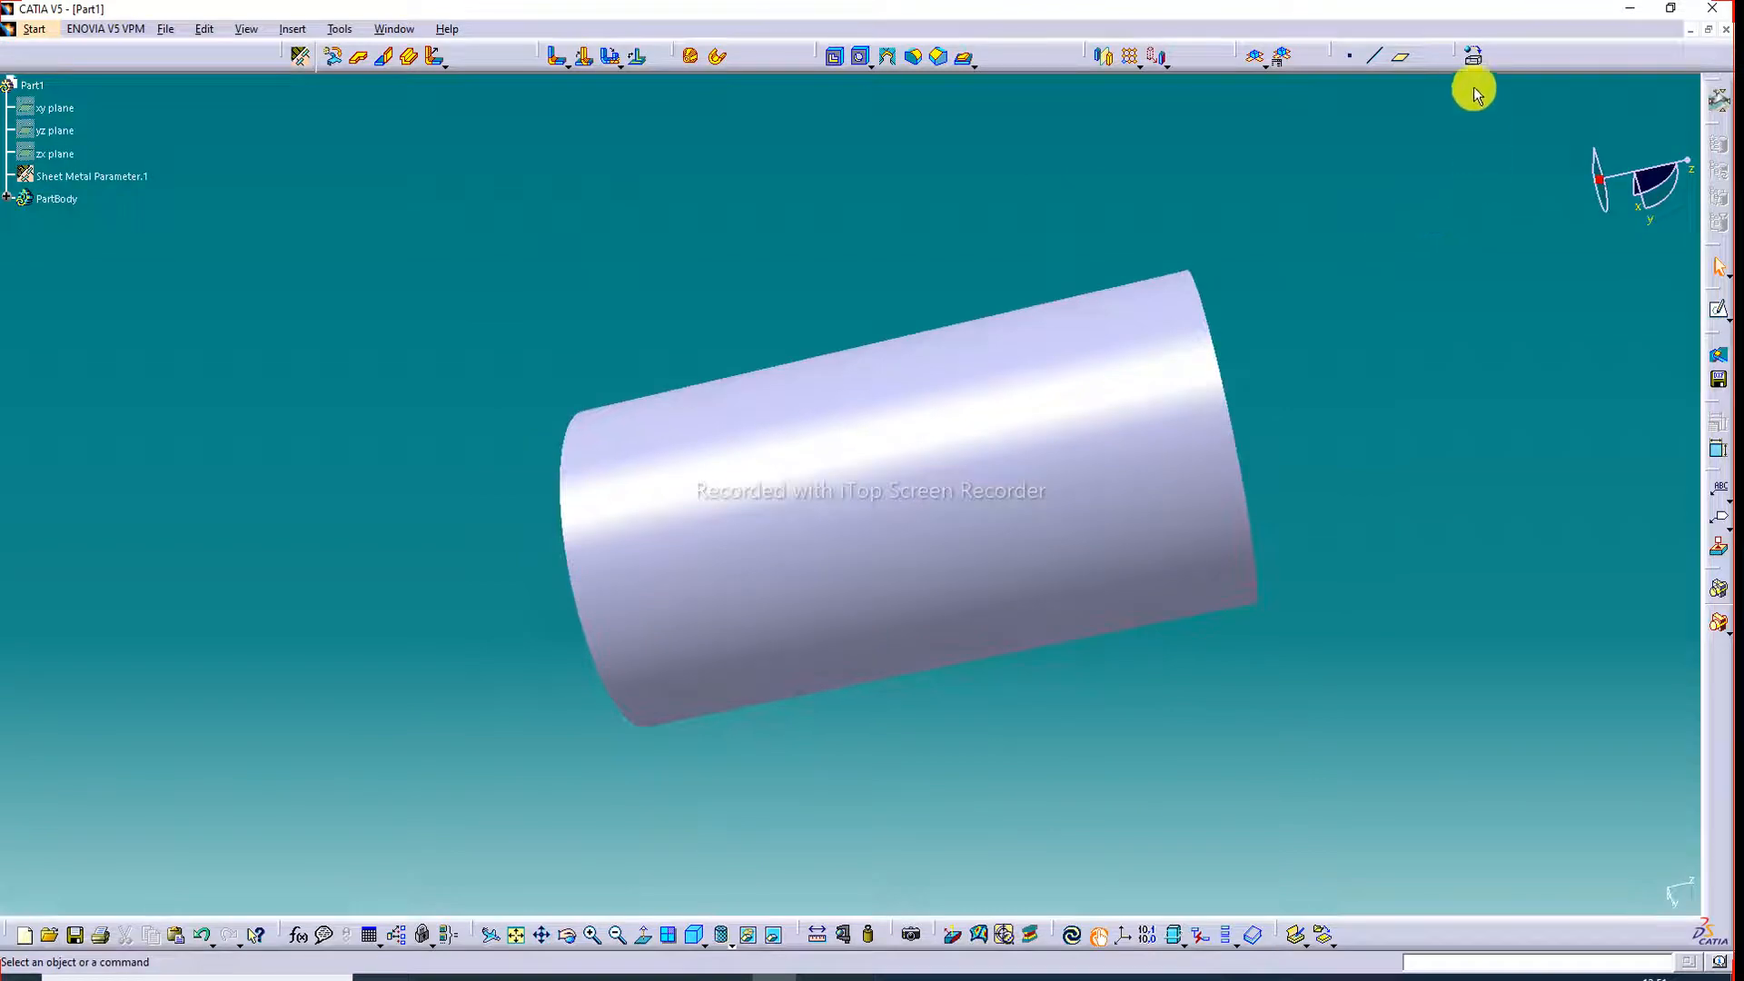
left_click(1473, 56)
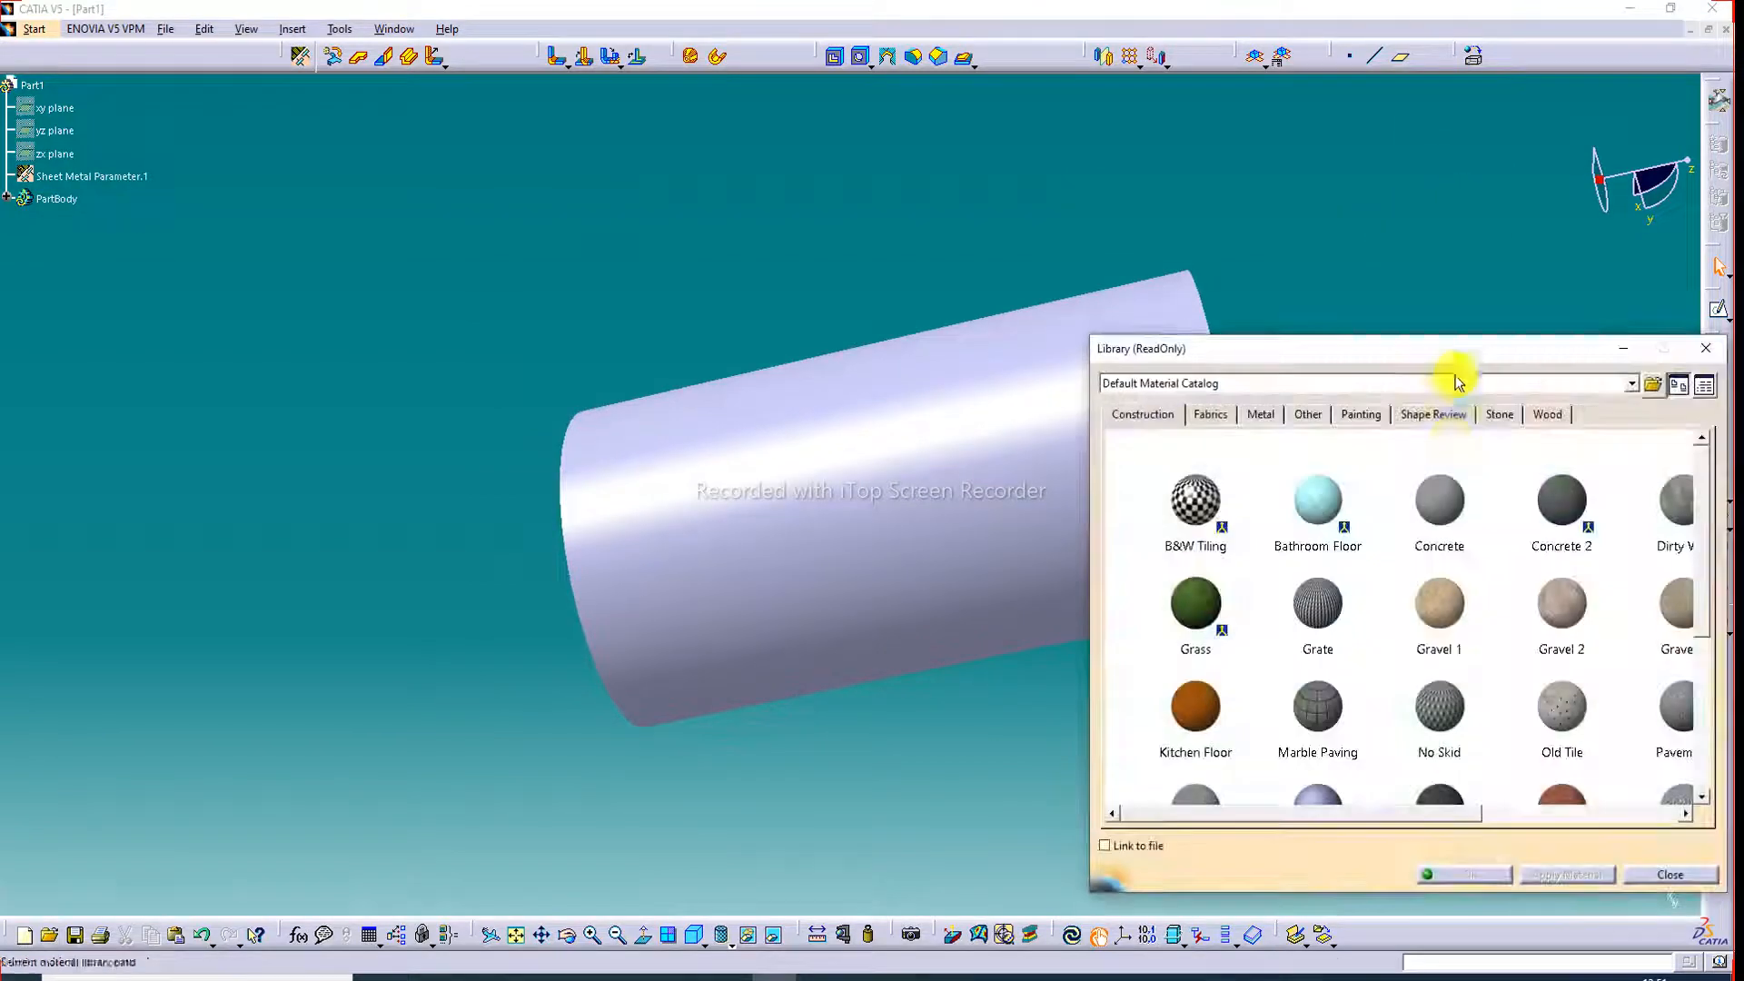
left_click(1259, 414)
scroll(1234, 618, "down", 2)
left_click_drag(1187, 695, 1034, 536)
middle_click_drag(963, 521, 748, 487)
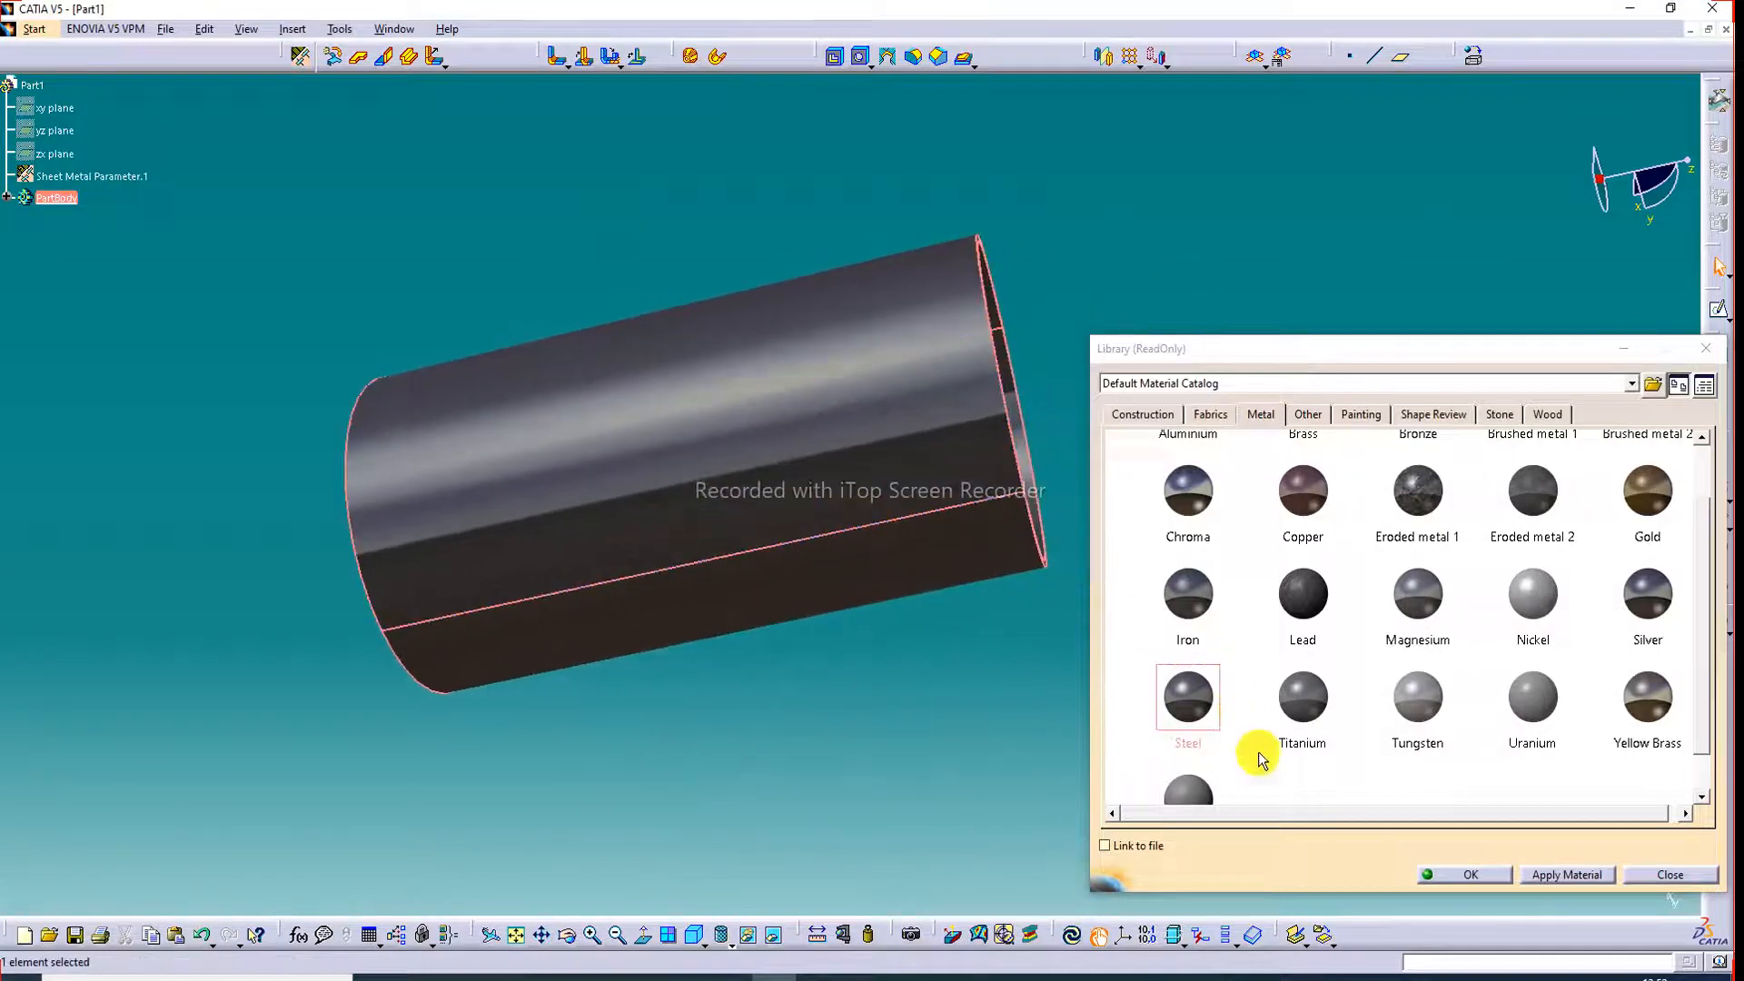
left_click(1491, 876)
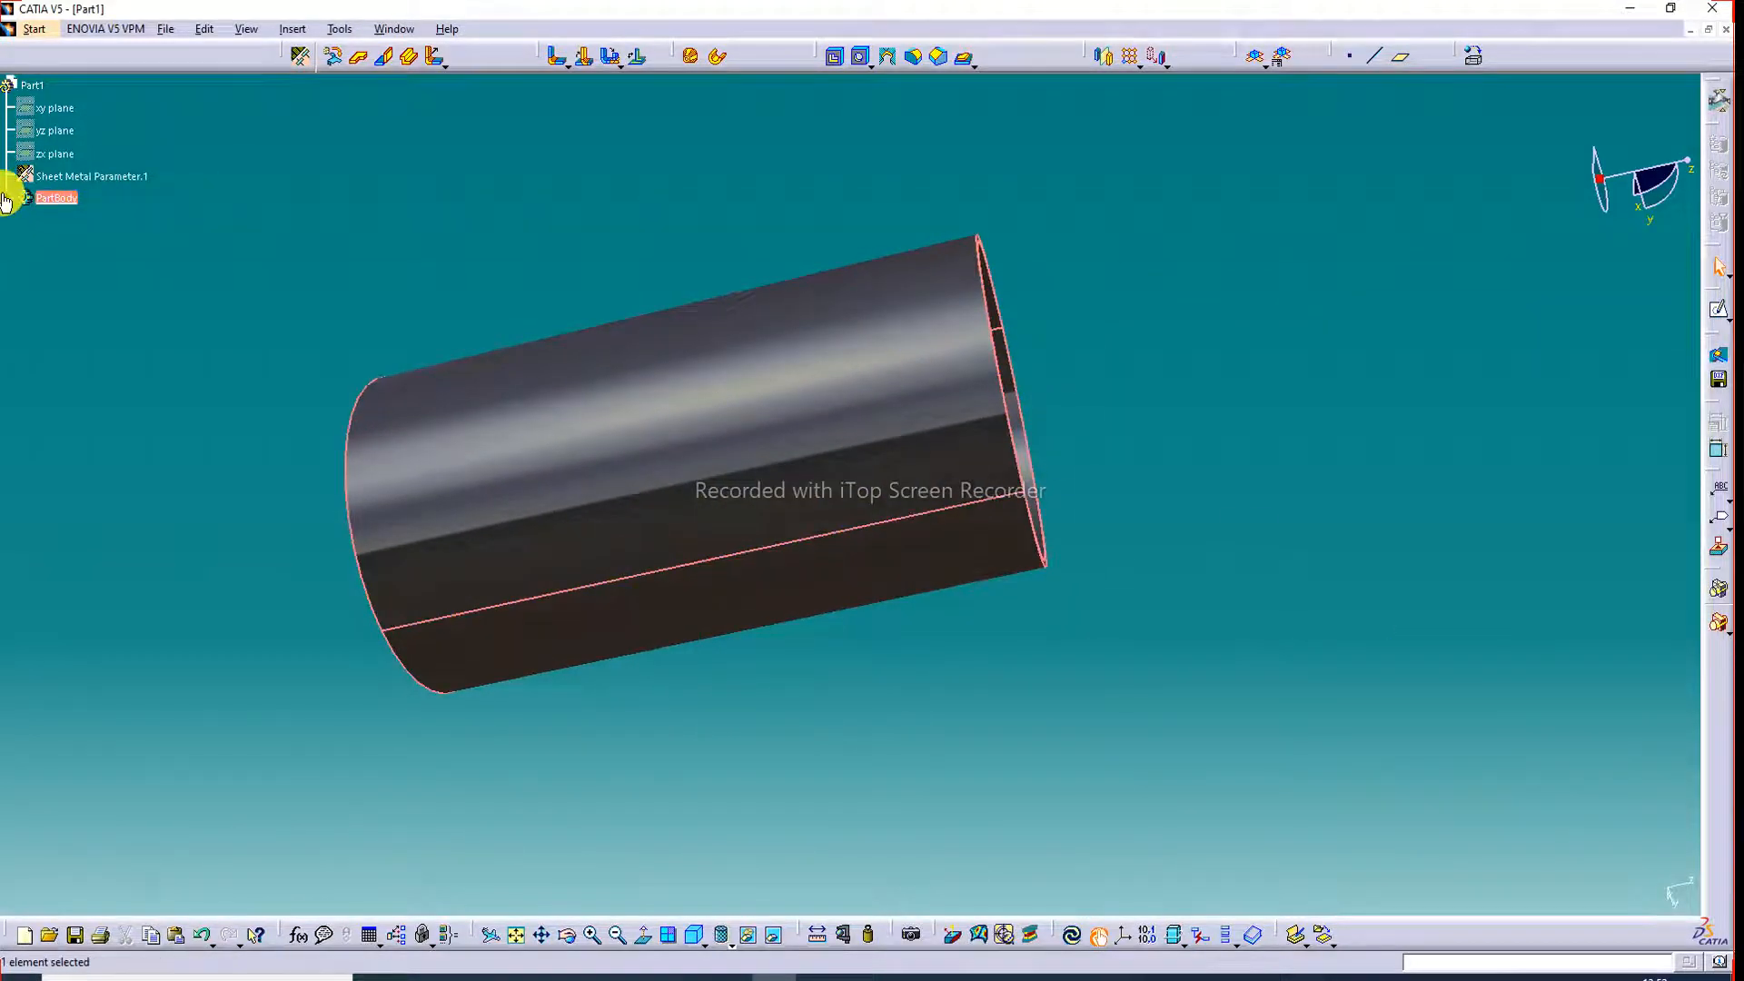
Open the properties of the Steel material under PartBody and set its reflectivity to 1.00.
left_click(7, 198)
double_click(57, 220)
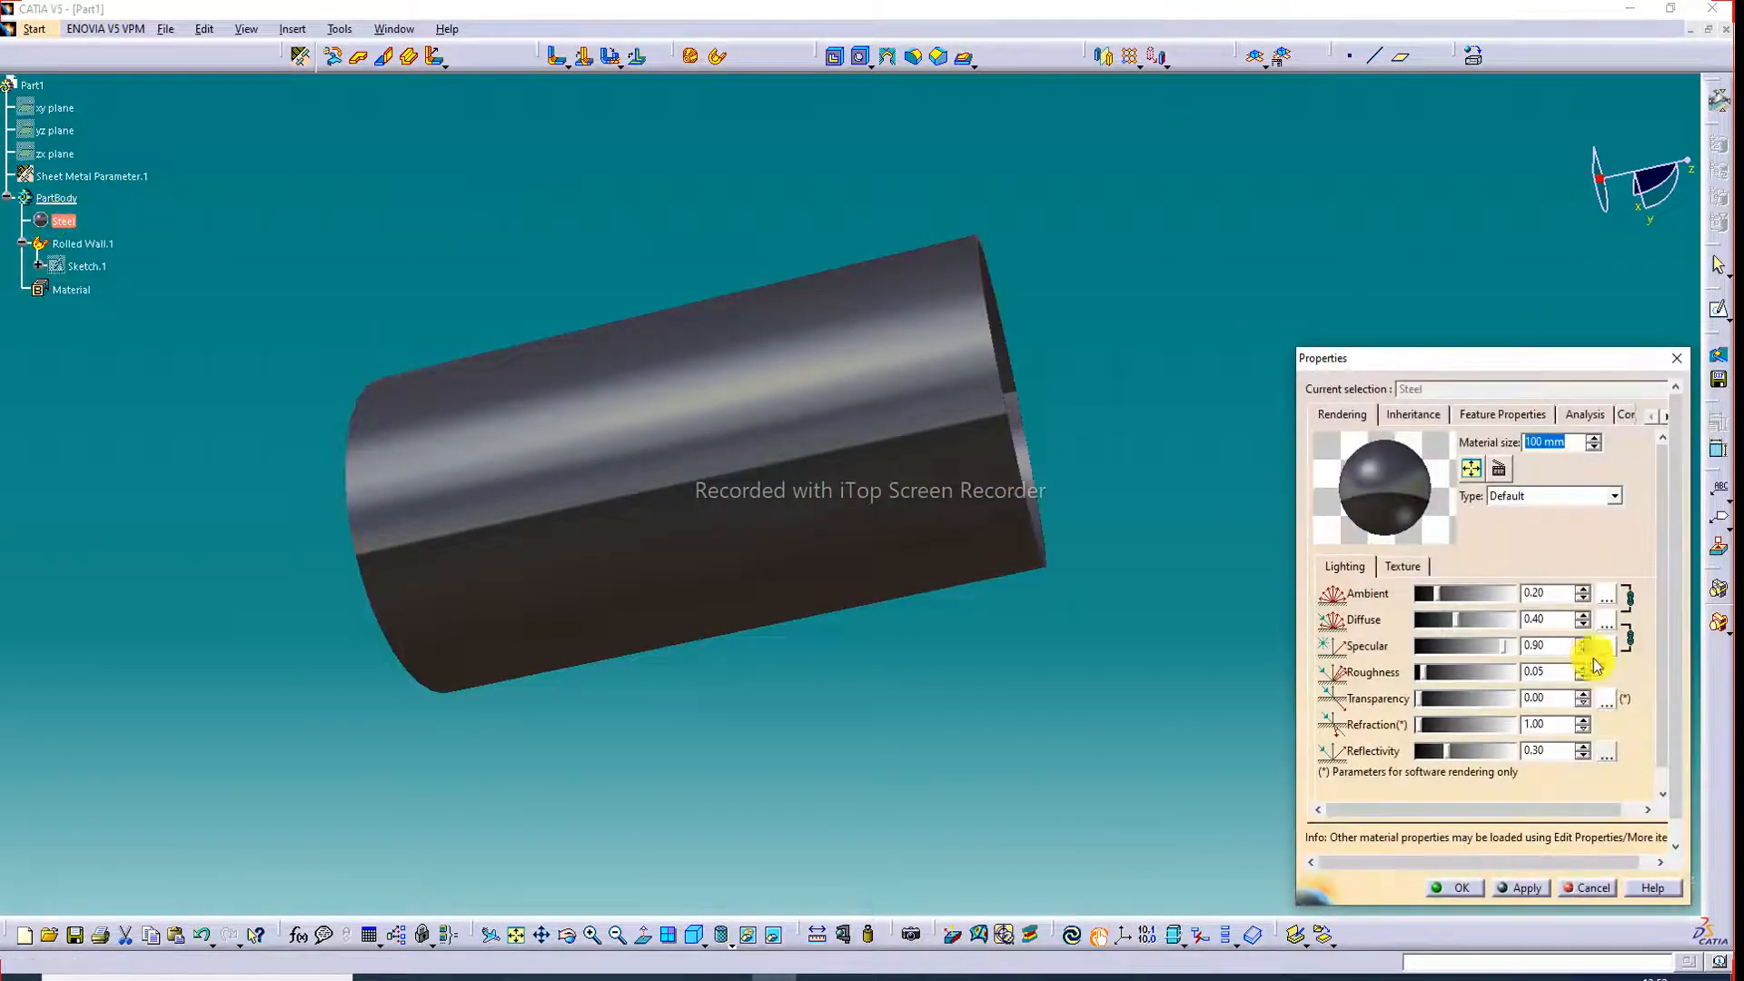
left_click_drag(1444, 753, 1513, 752)
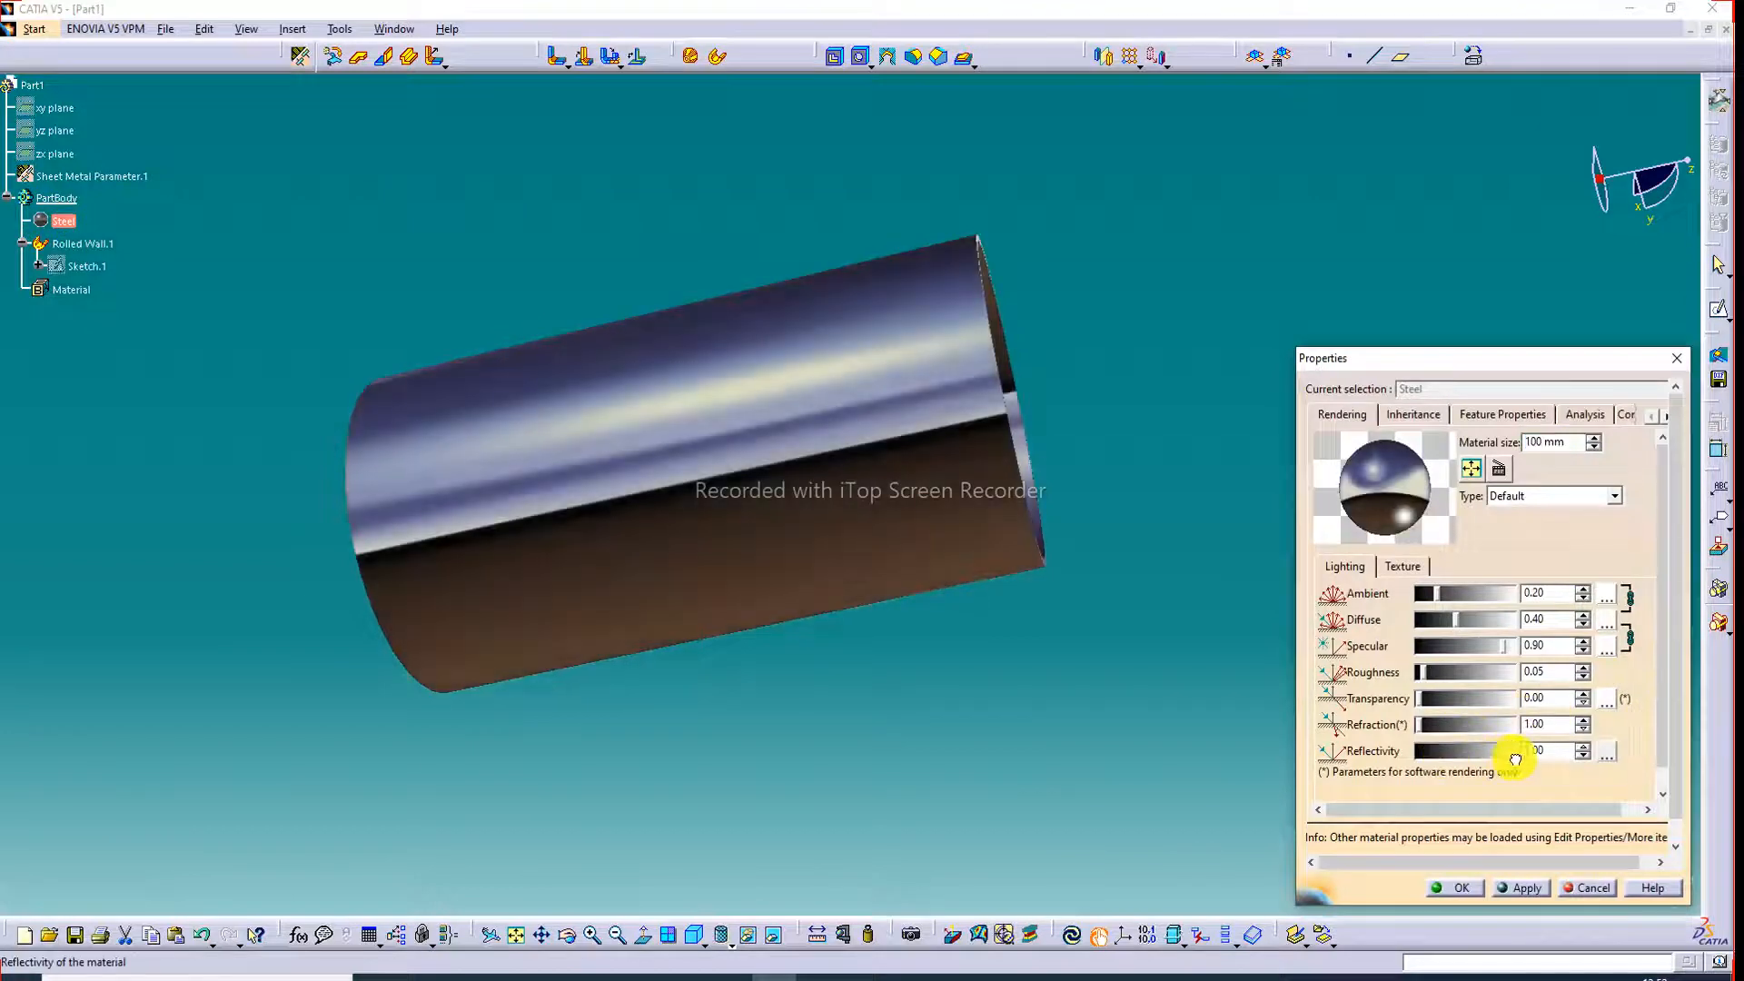
Try the Loft reflection environment for the Steel material, choose the predefined Meeting room instead and confirm the material properties.
left_click(1605, 752)
scroll(1584, 554, "down", 3)
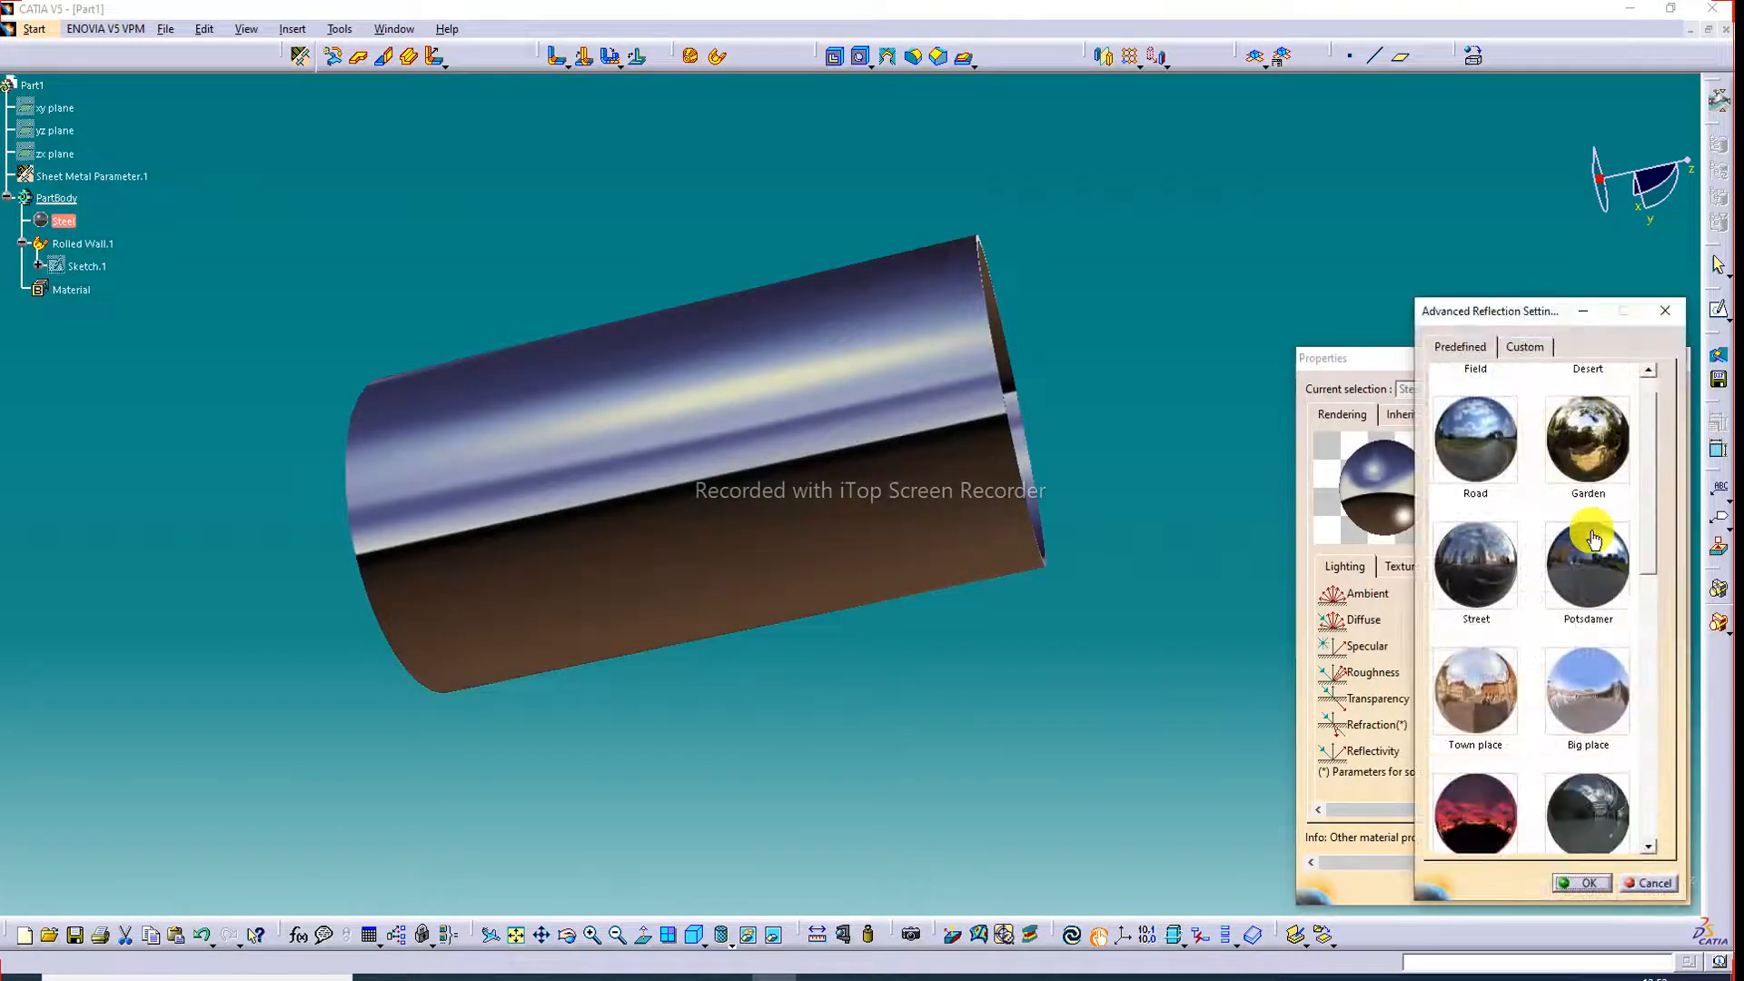
scroll(1584, 554, "down", 3)
left_click(1492, 612)
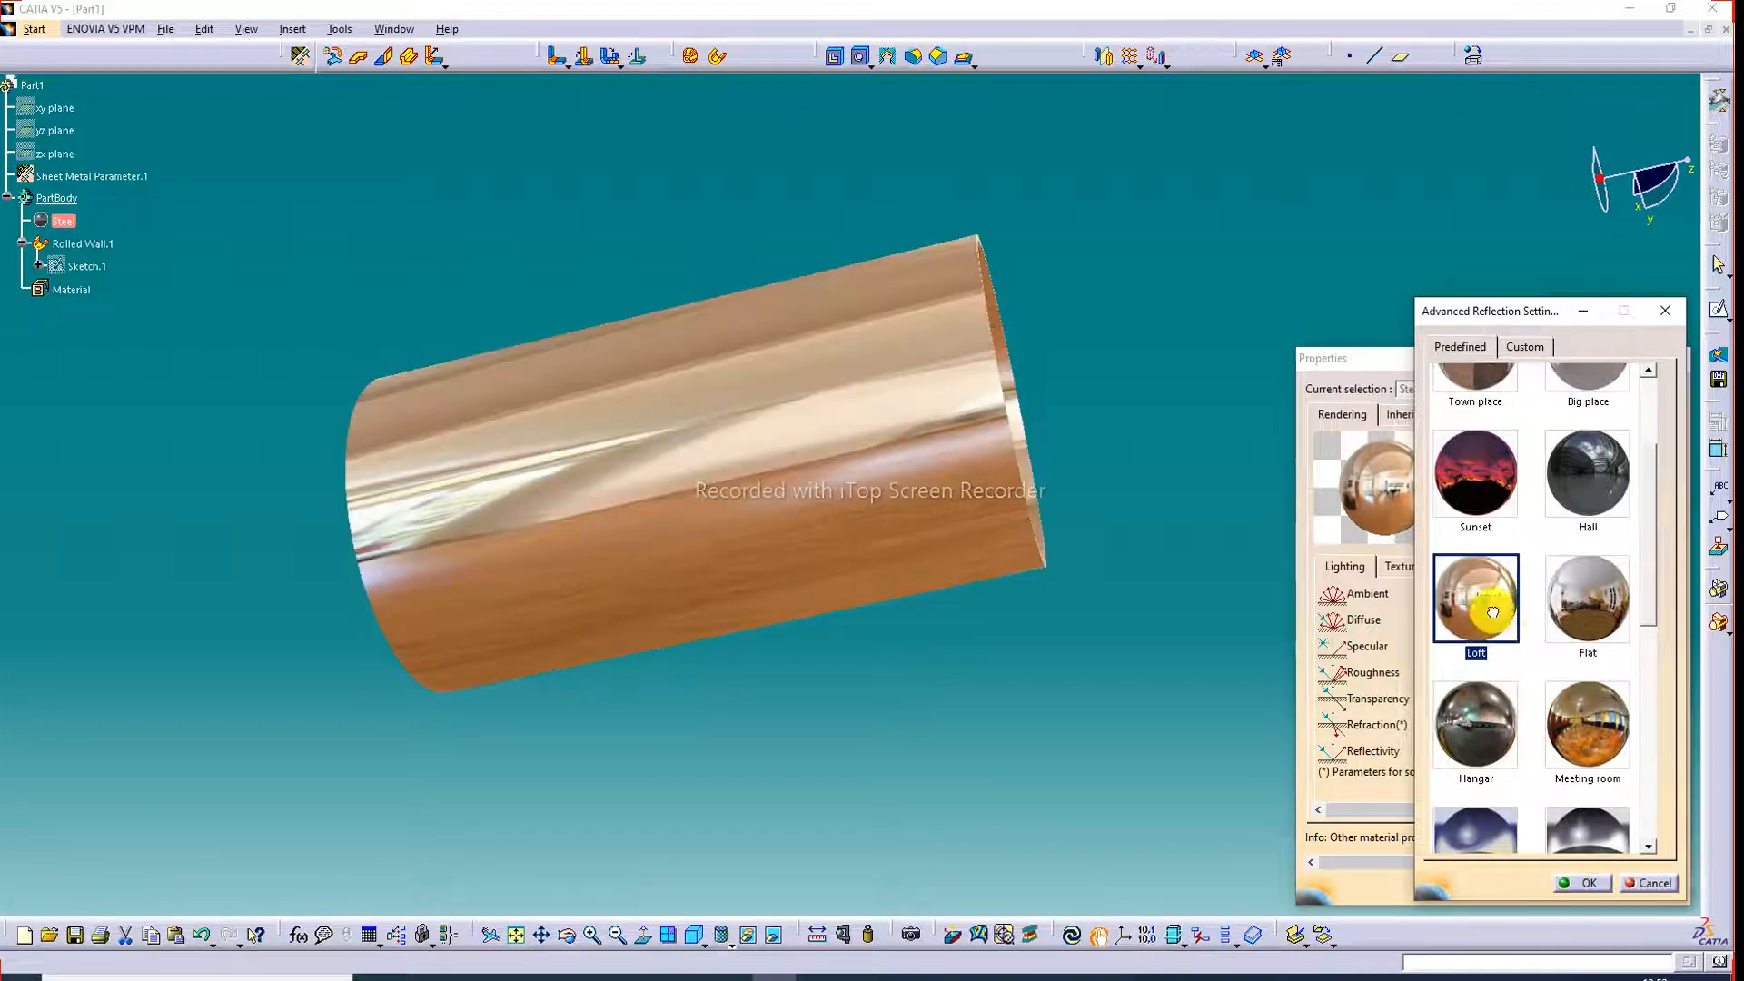
left_click(1585, 738)
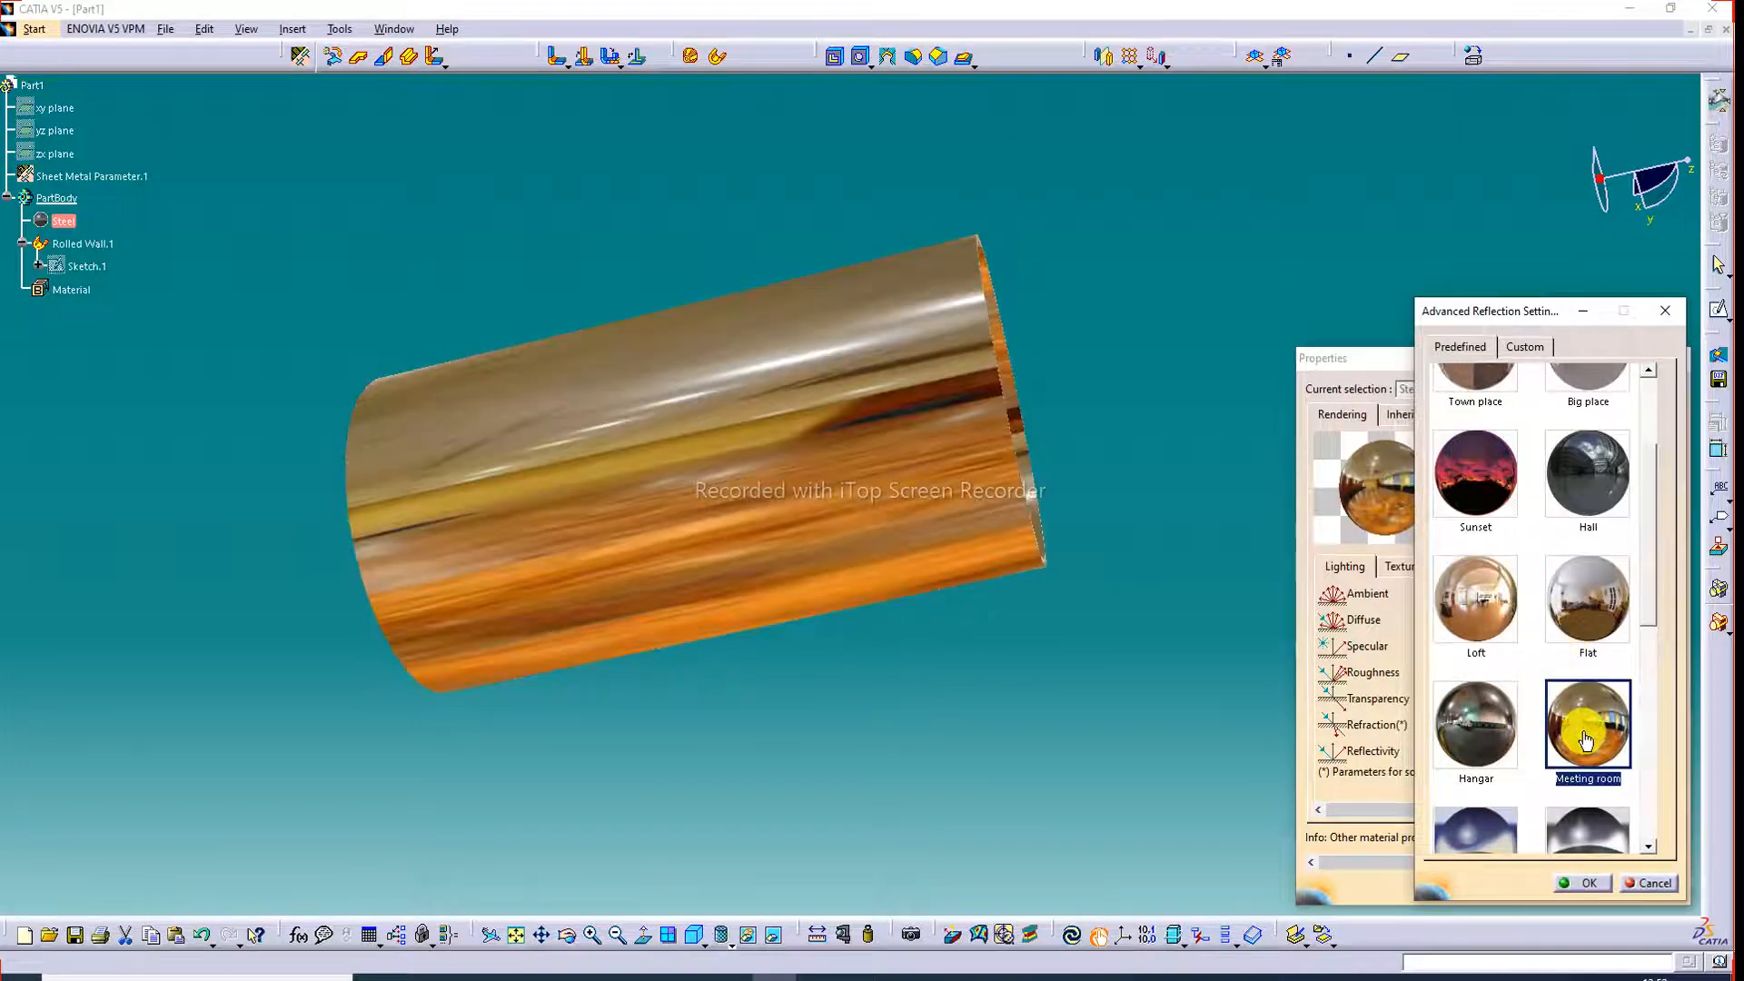
left_click(1587, 882)
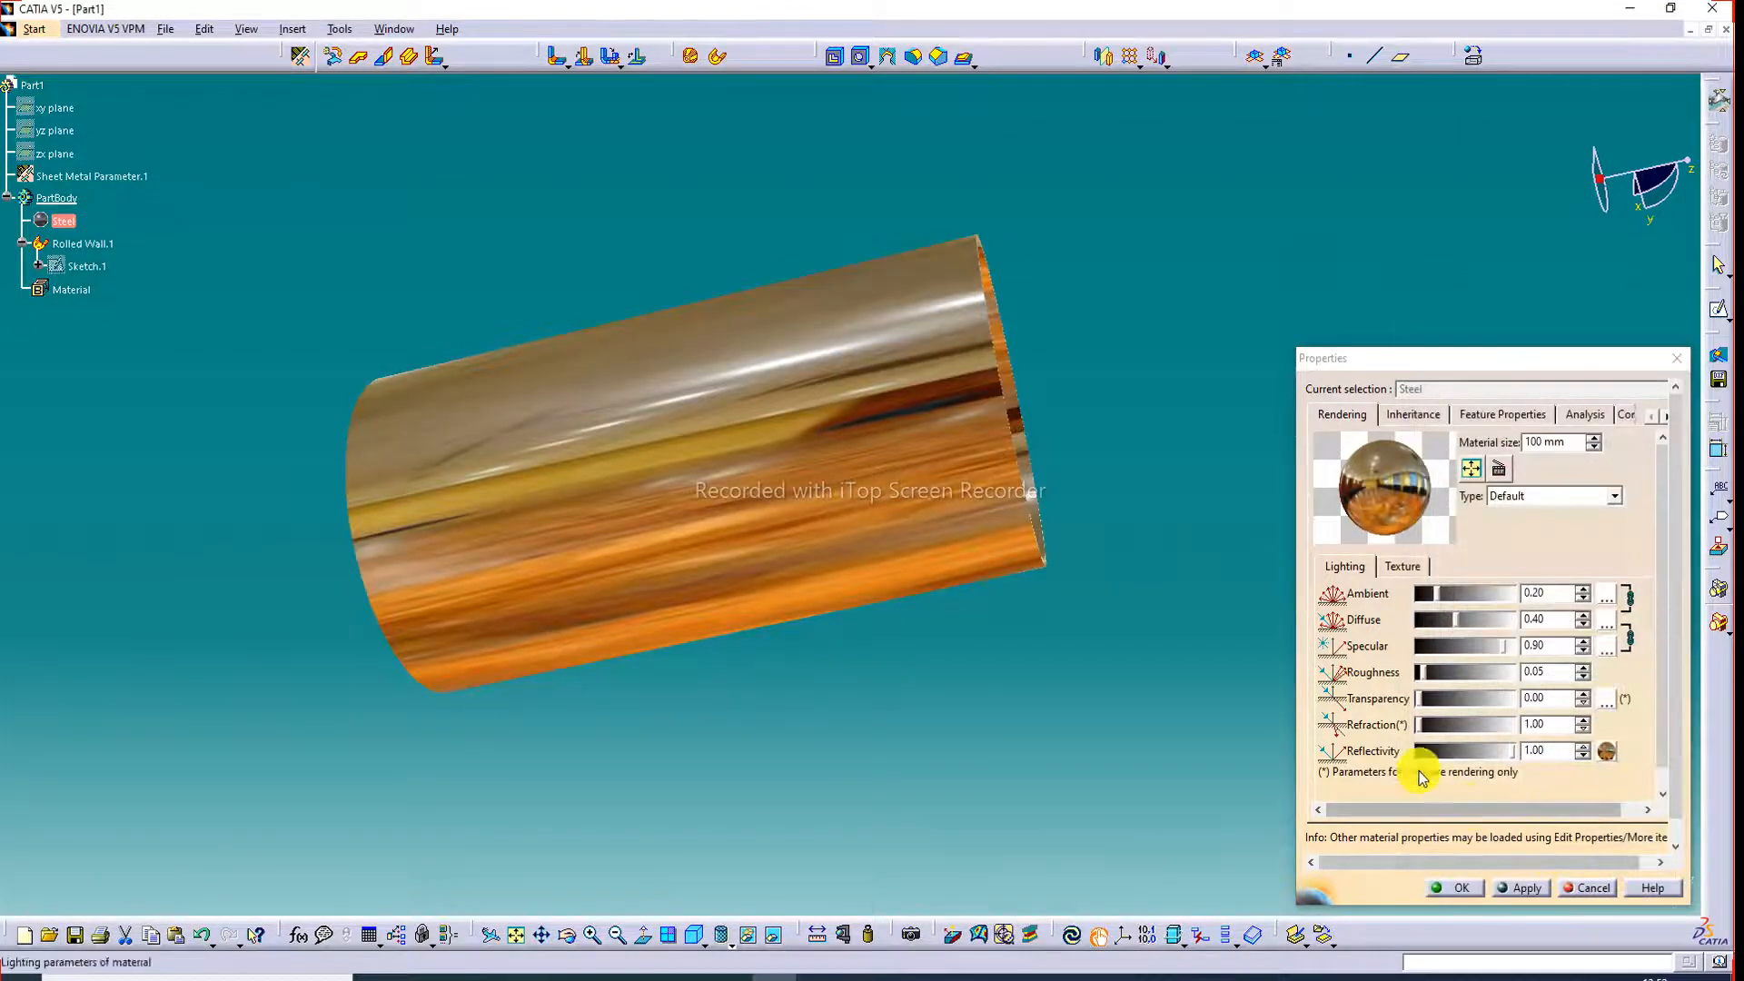
left_click(1473, 886)
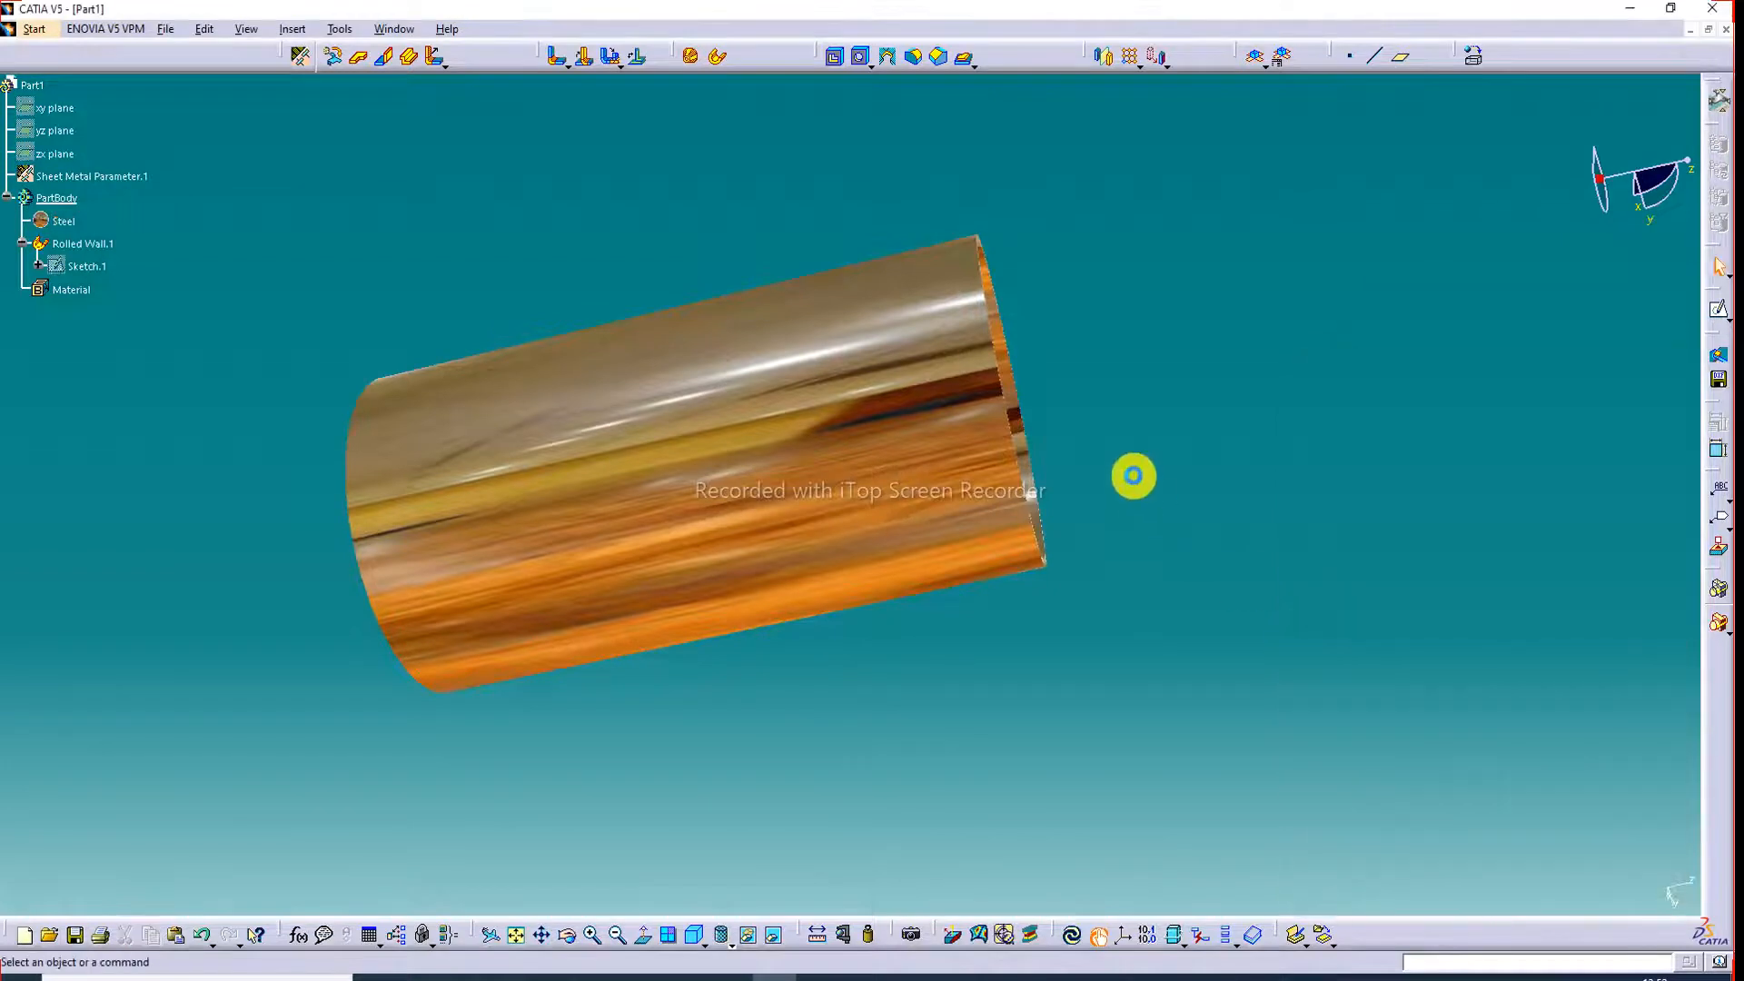
Examine the reflective steel finish on the inside and outside of the rolled wall from both ends.
middle_click_drag(1133, 473, 966, 554)
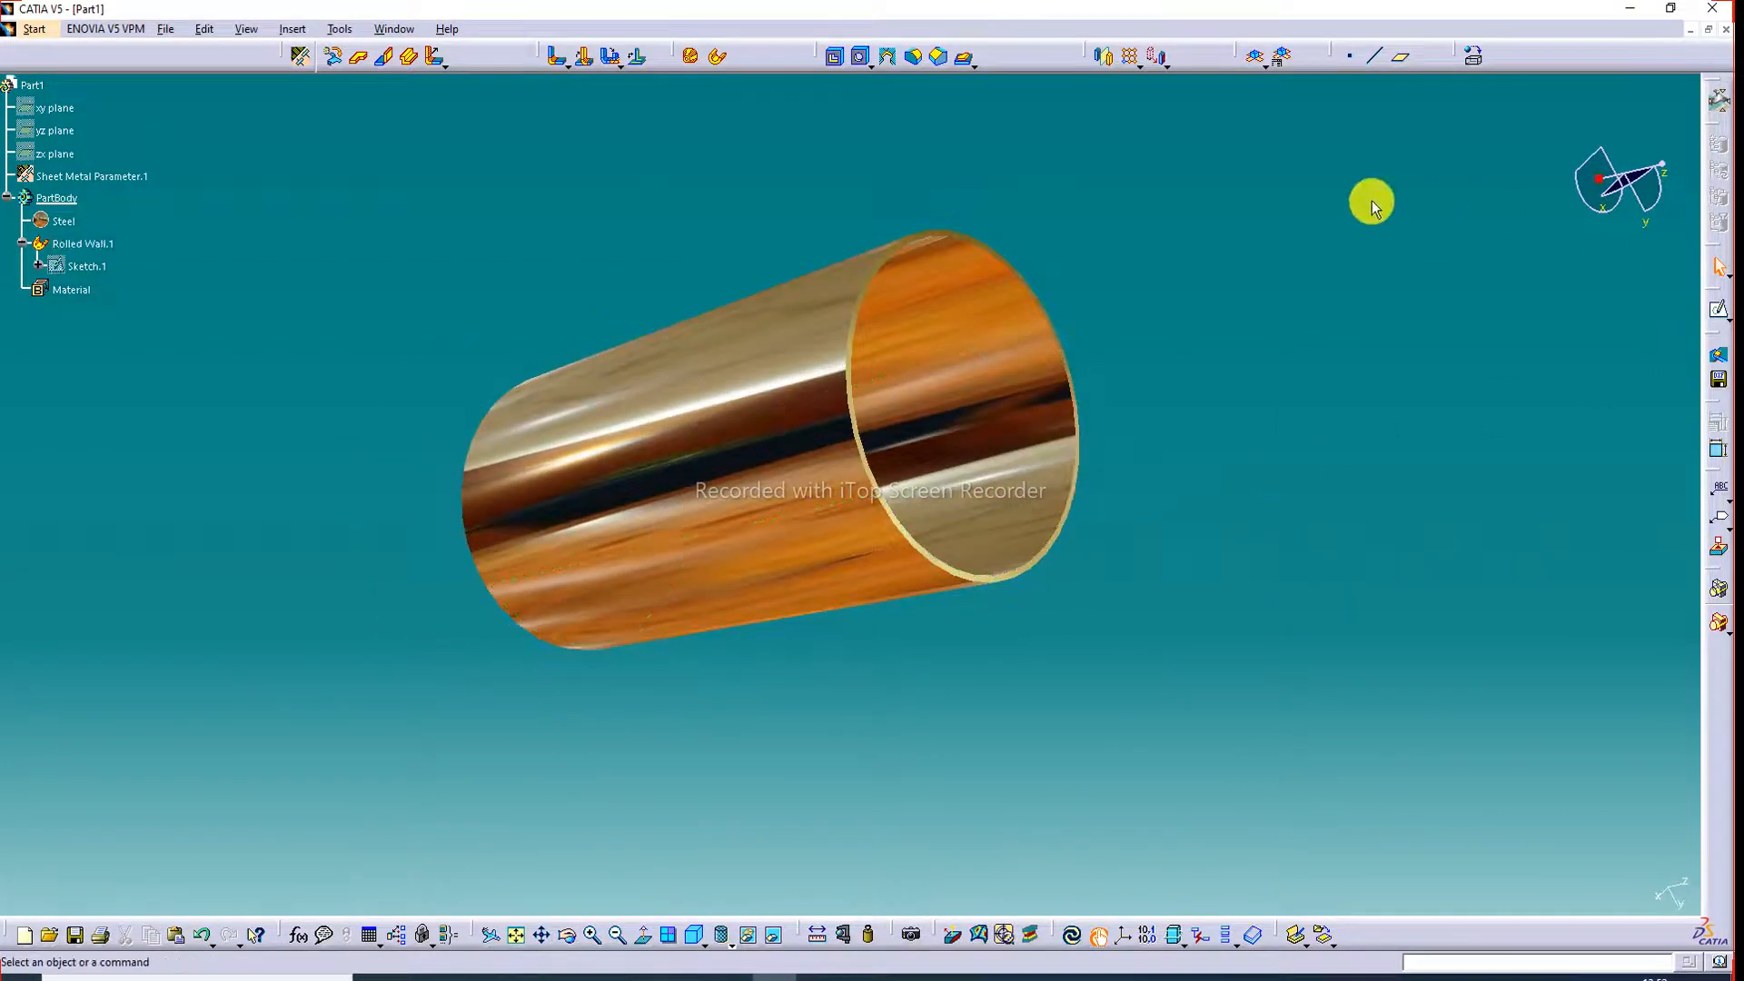
middle_click_drag(1199, 248, 627, 342)
middle_click_drag(1210, 288, 1158, 258)
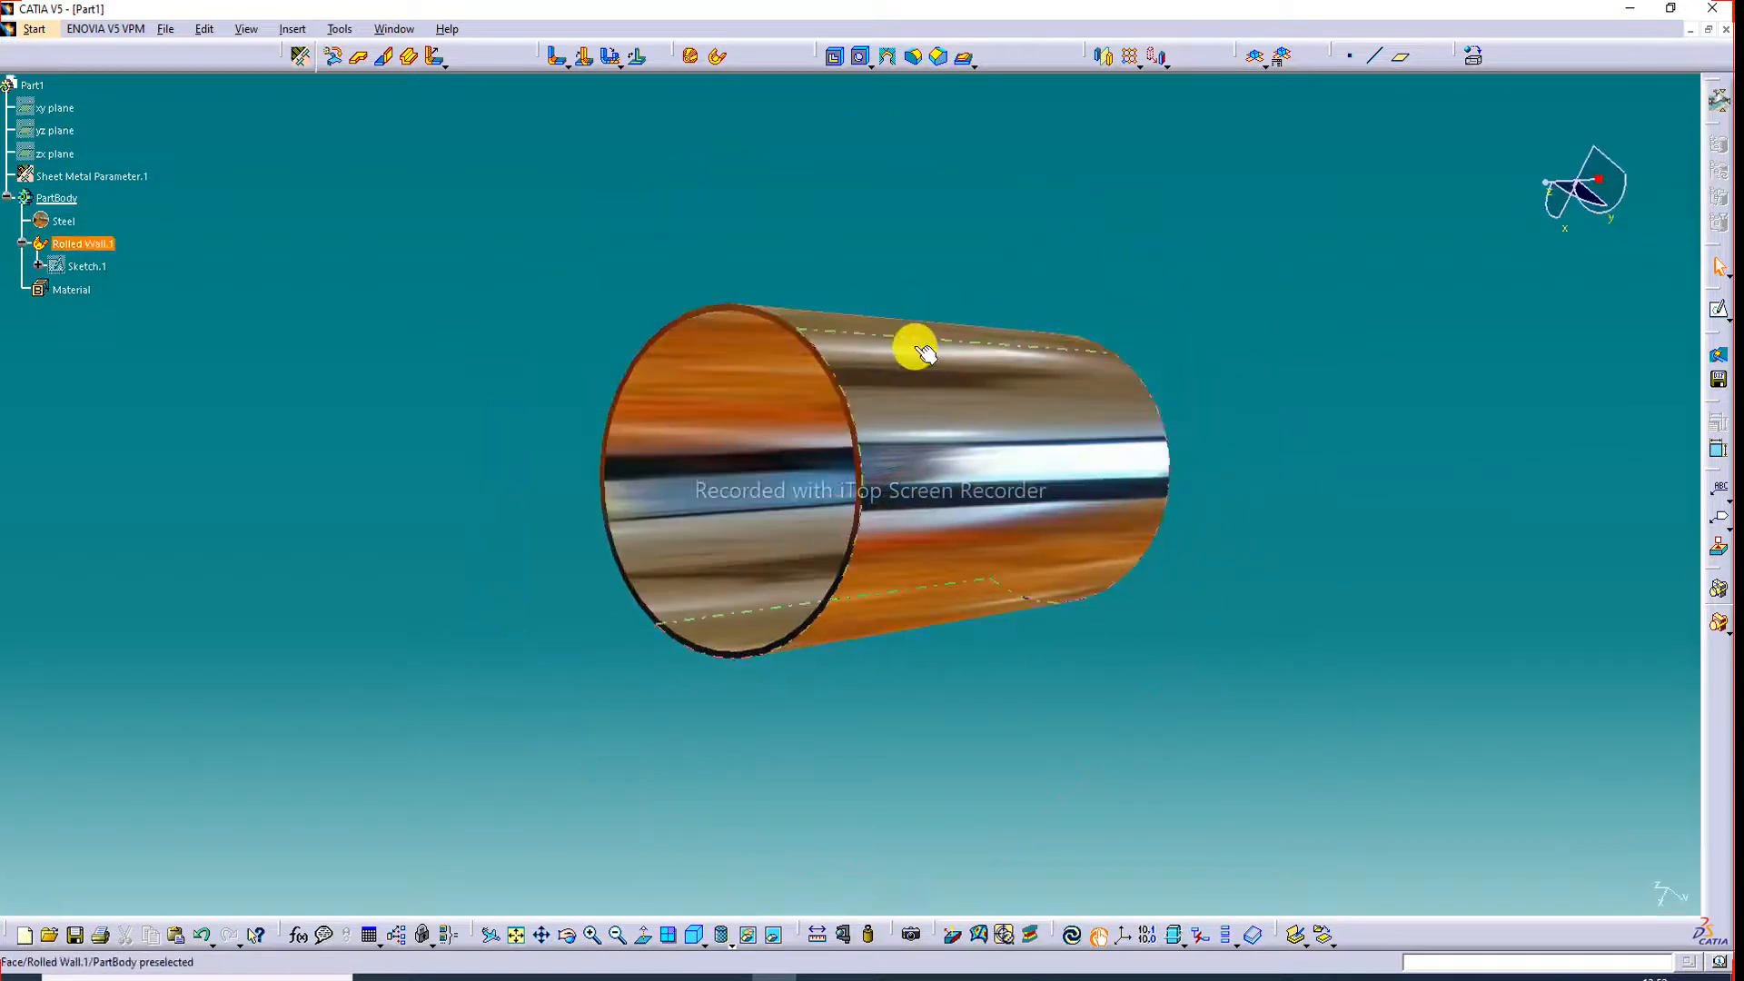
middle_click_drag(907, 342, 1343, 319)
middle_click_drag(979, 404, 1032, 397)
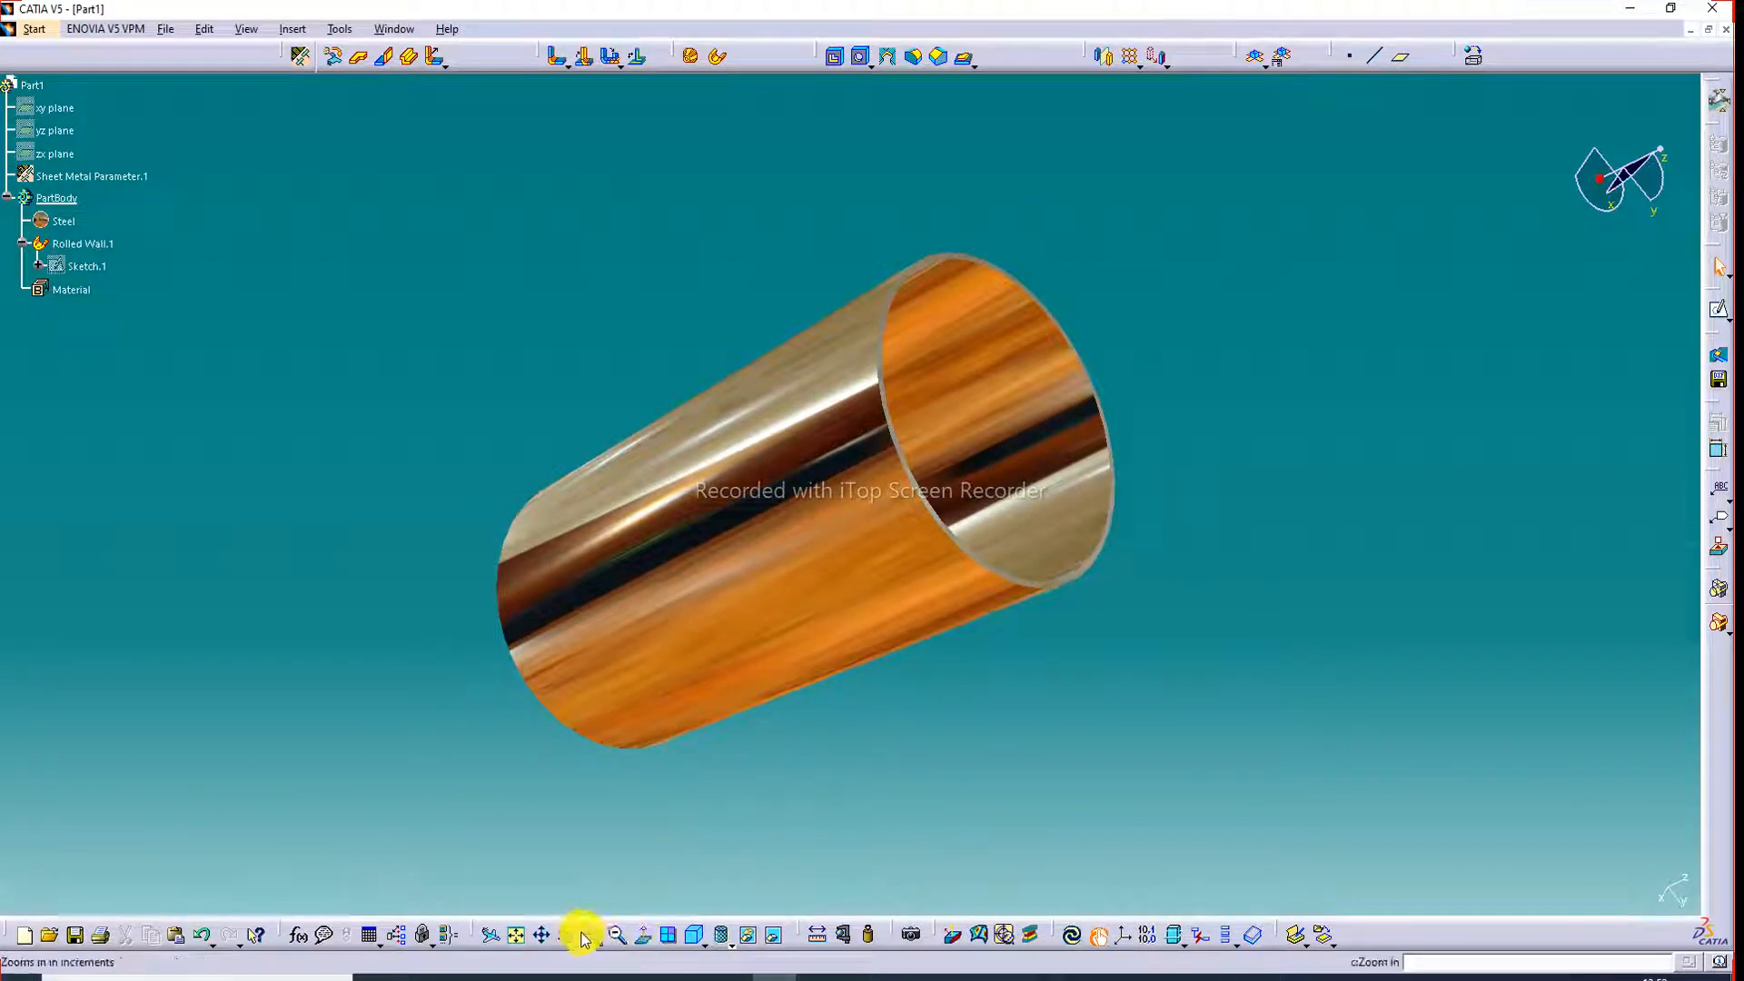
left_click(515, 934)
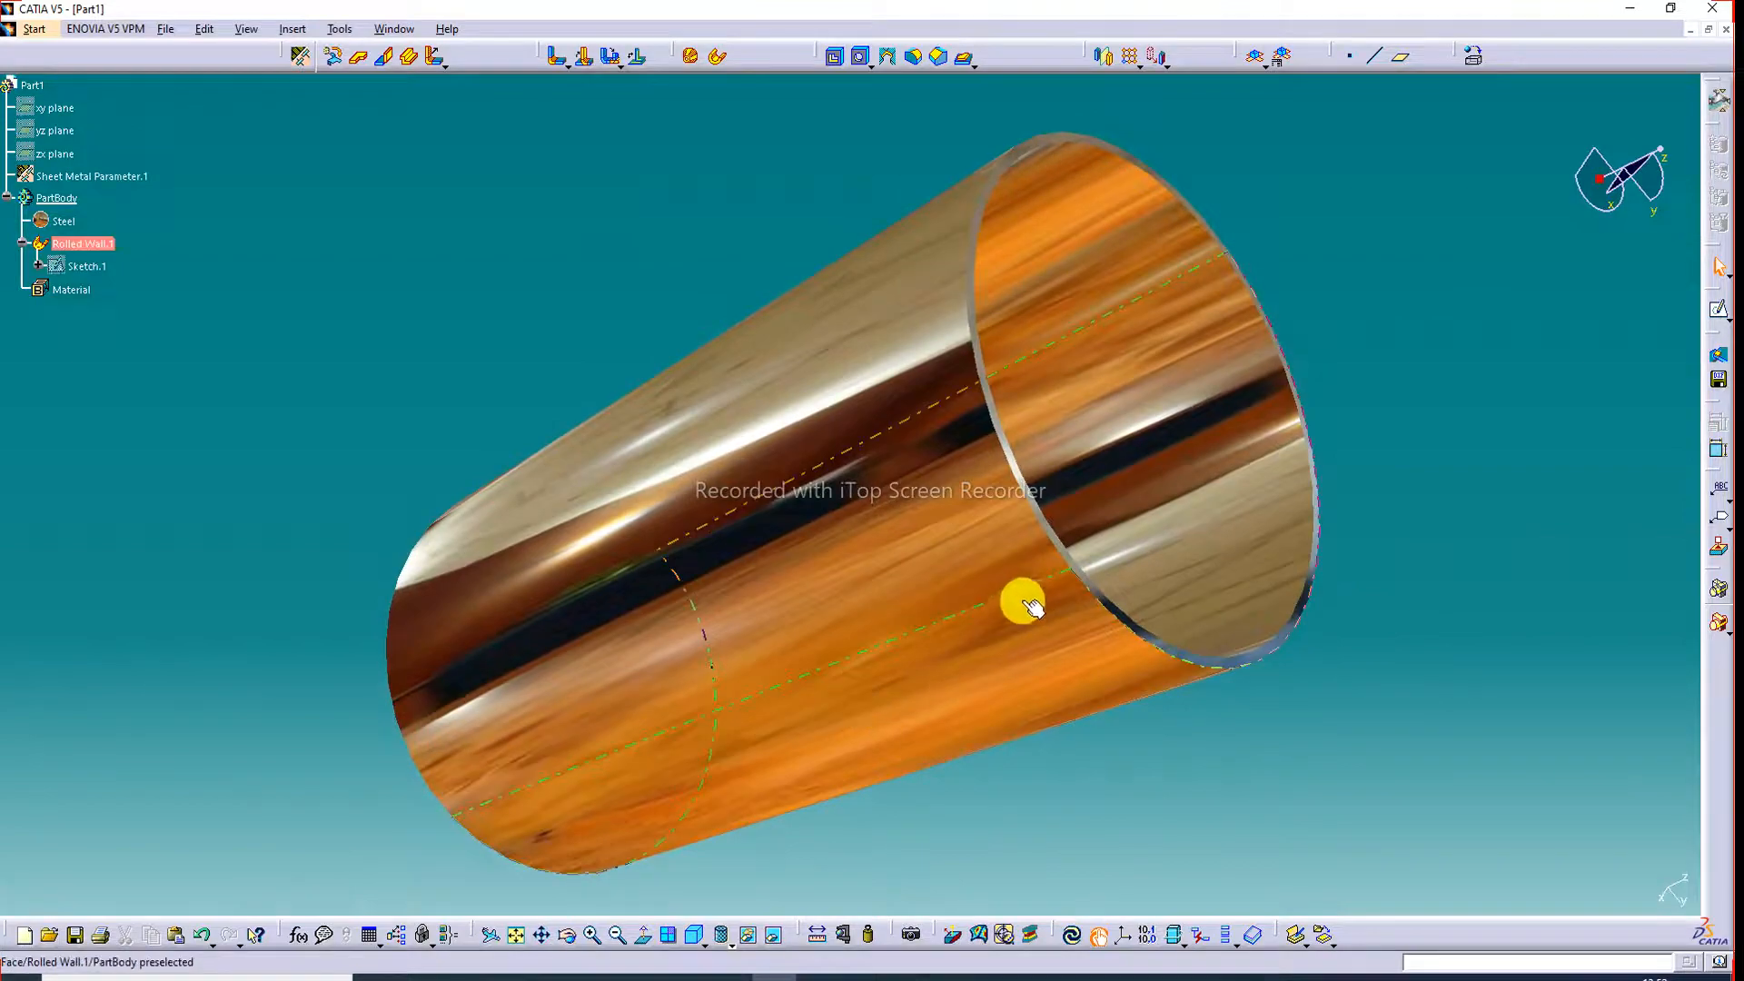
middle_click_drag(1051, 553, 693, 543)
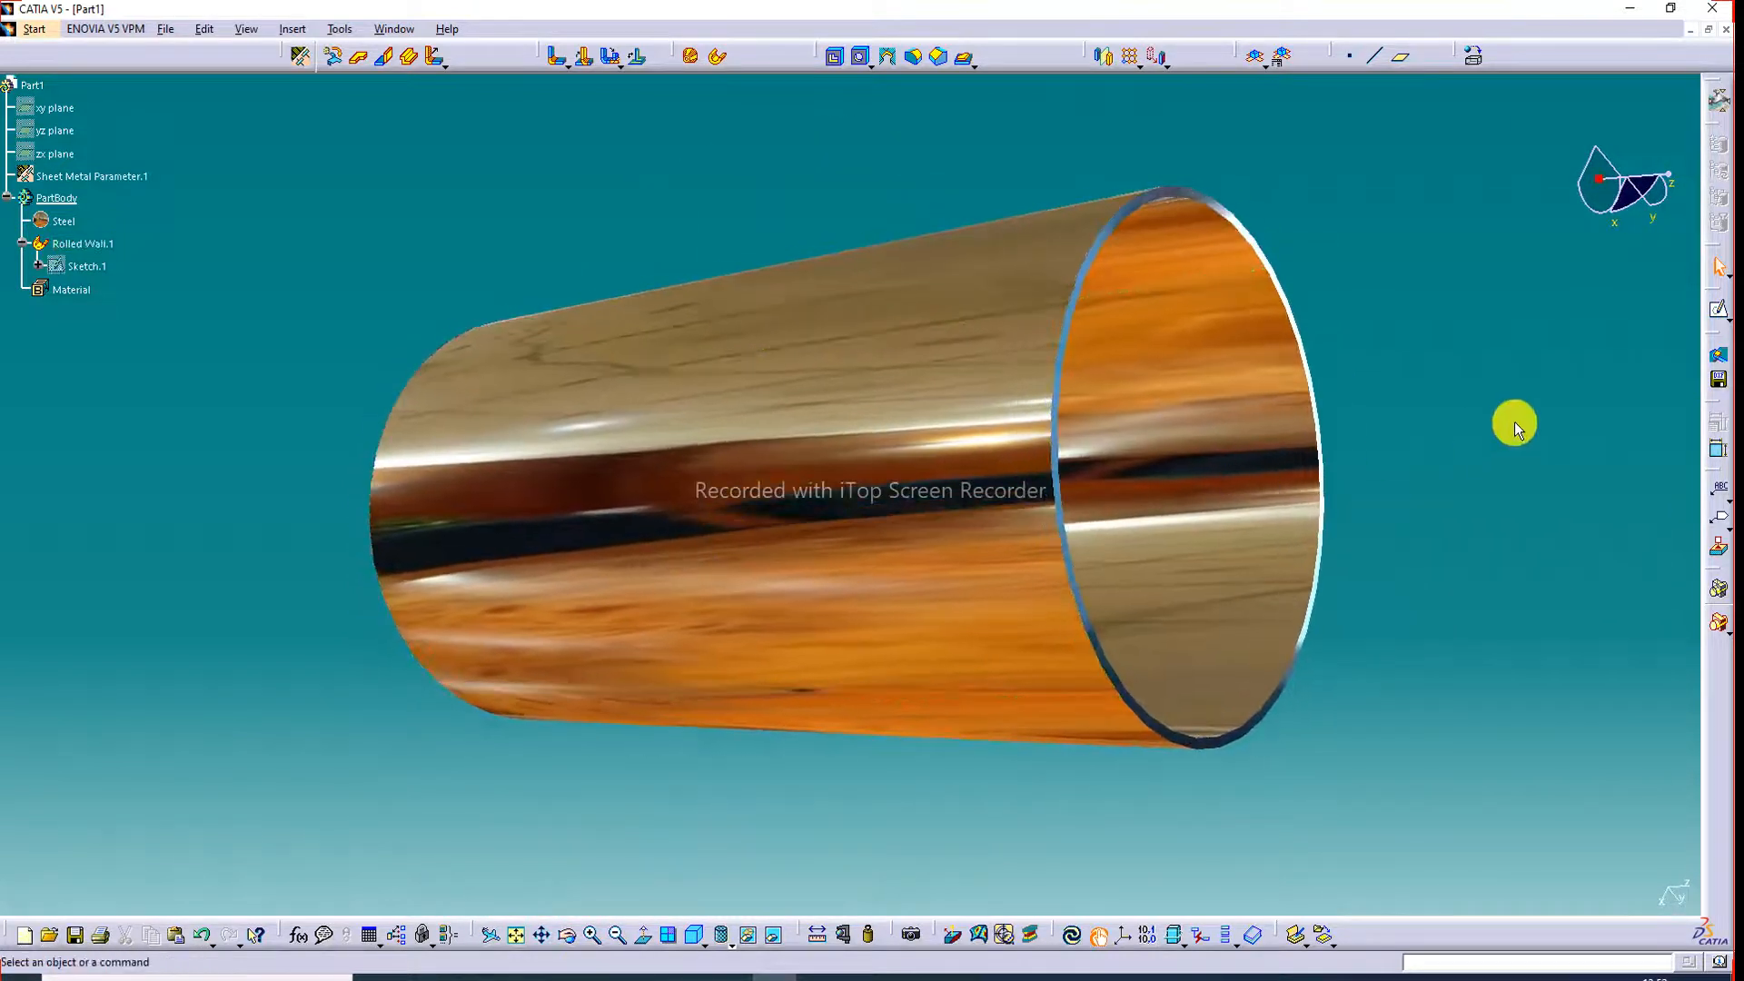